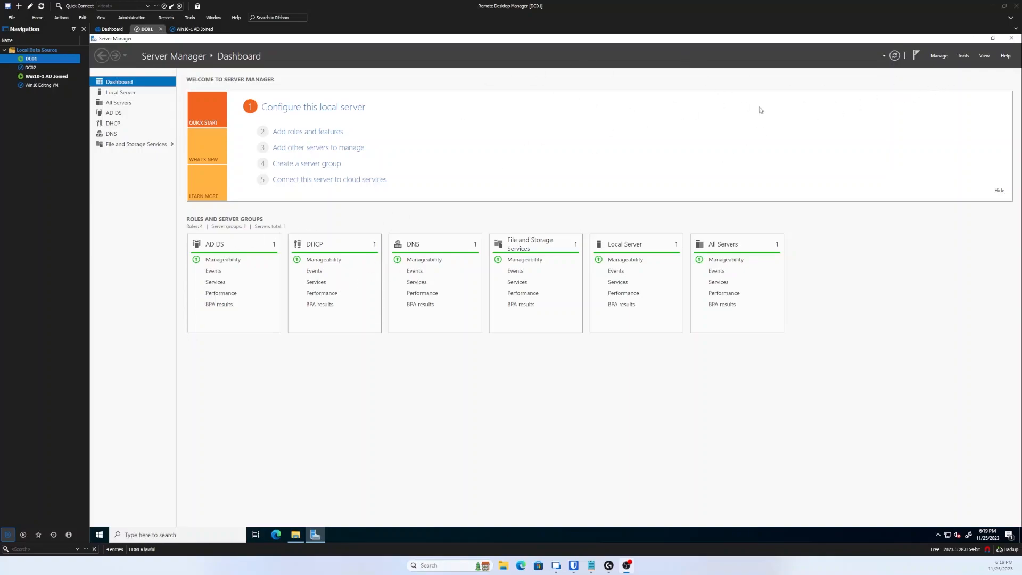
- Open the Group Policy Management console on DC01
left_click(961, 55)
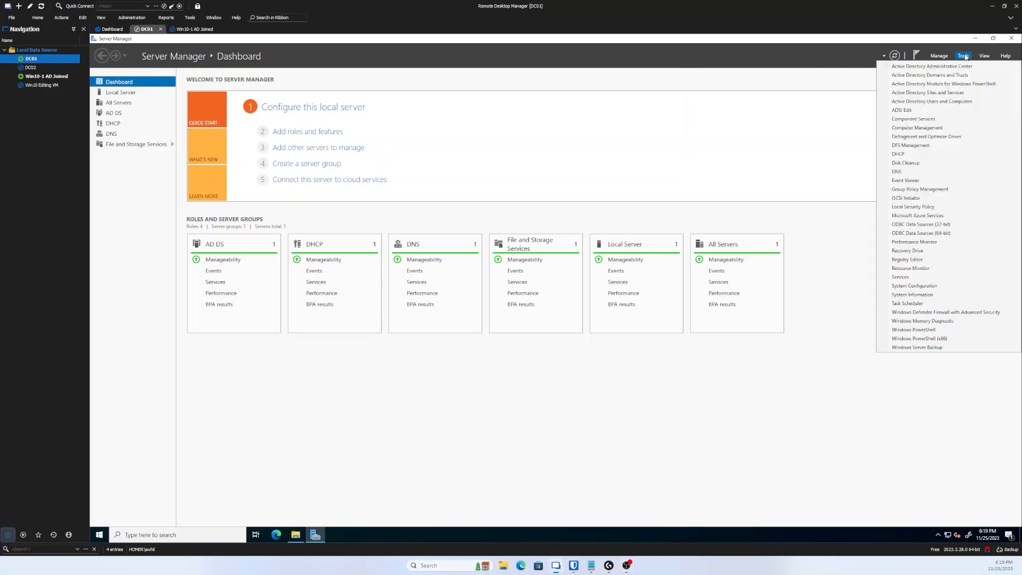
left_click(914, 189)
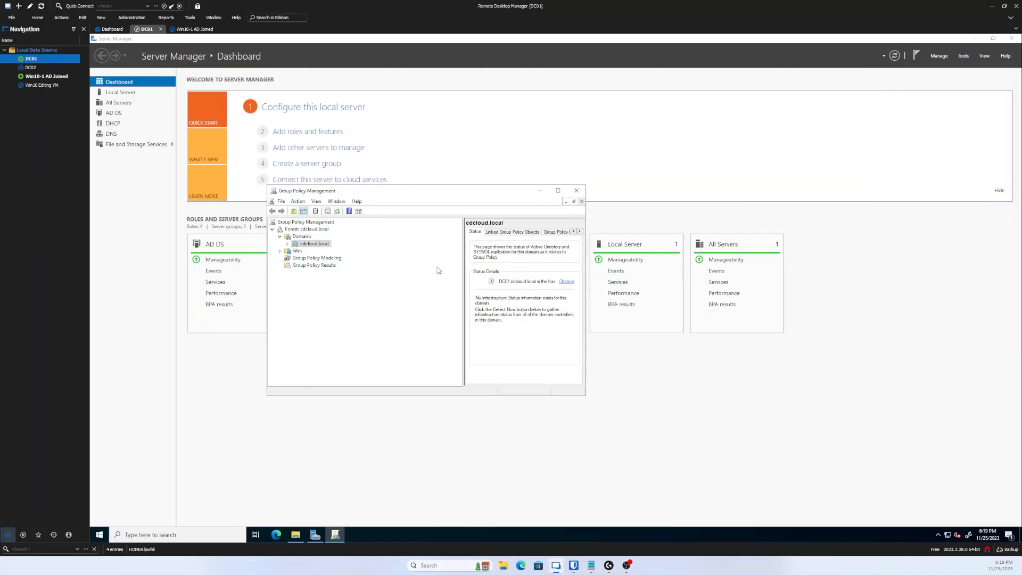
left_click(98, 535)
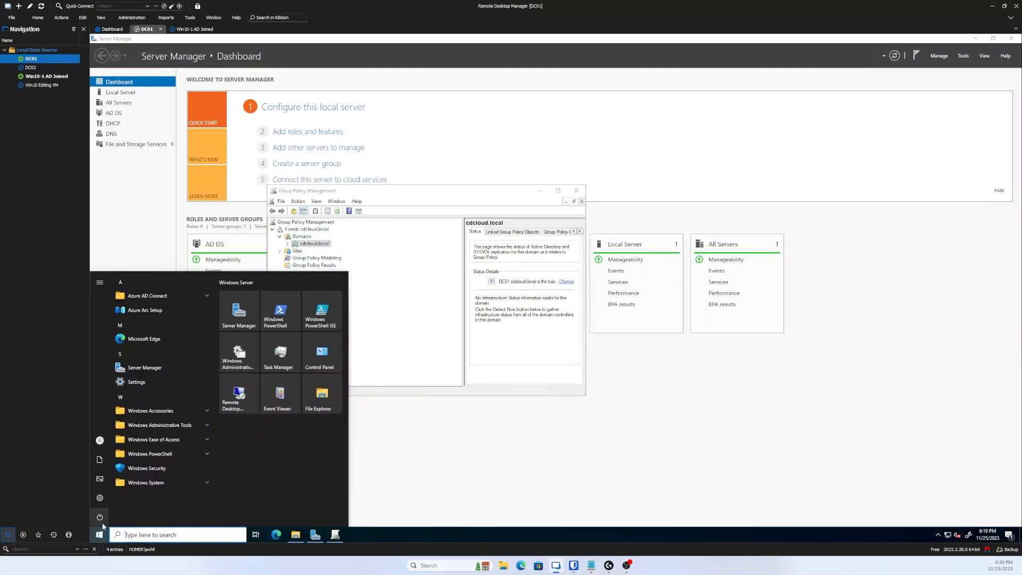
left_click(179, 424)
scroll(172, 437, "down", 3)
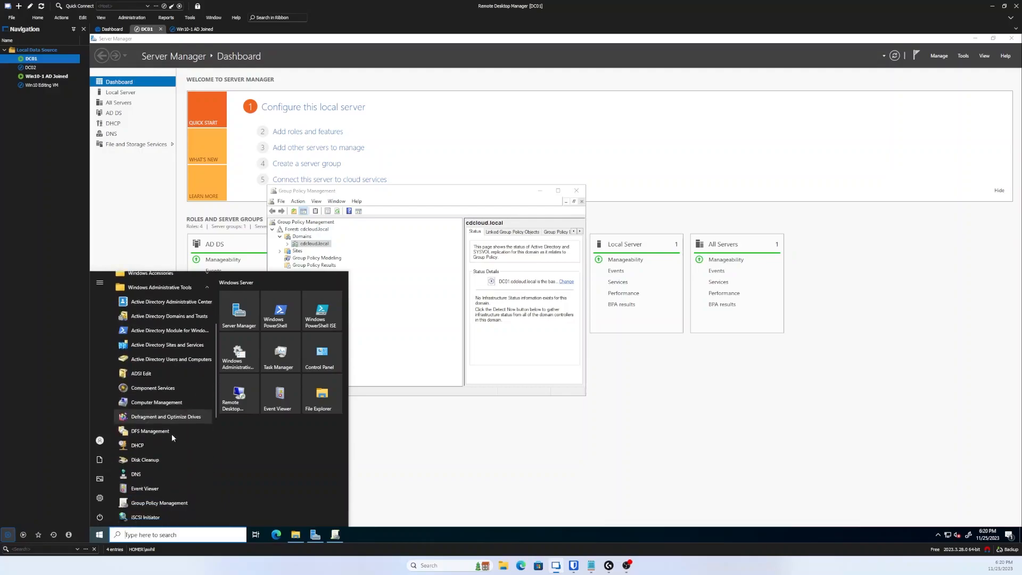
scroll(172, 438, "down", 1)
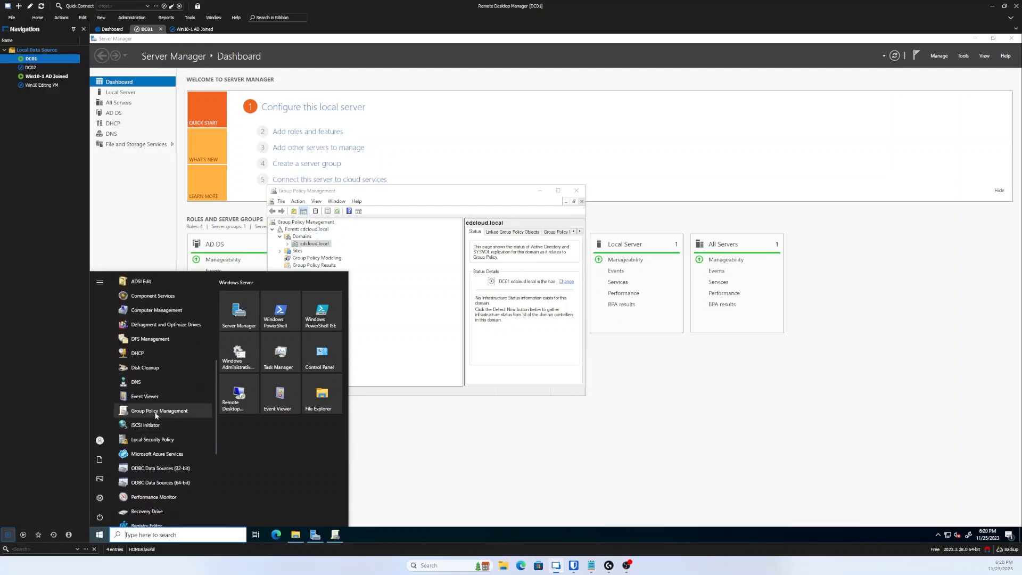
left_click(394, 323)
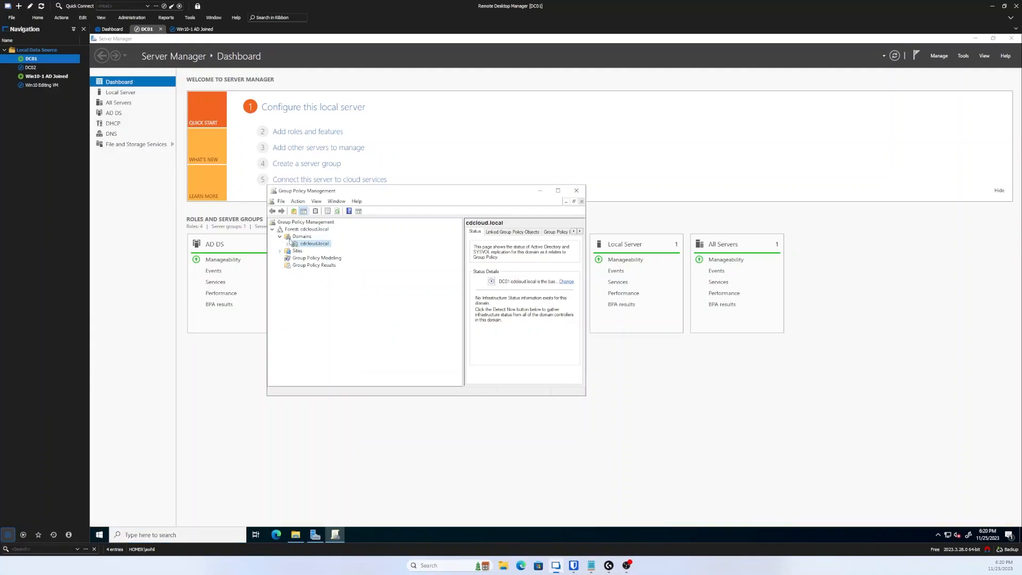
- Expand cdcloud.local down to the Corp Computers and Users OUs, and select the Production OU under Computers
left_click(272, 229)
left_click(272, 230)
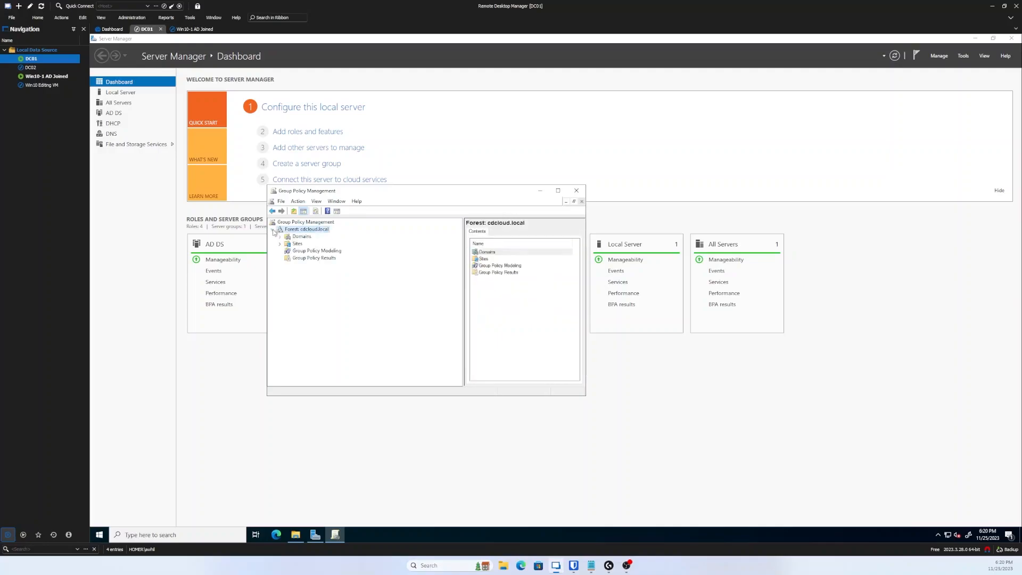
left_click(281, 237)
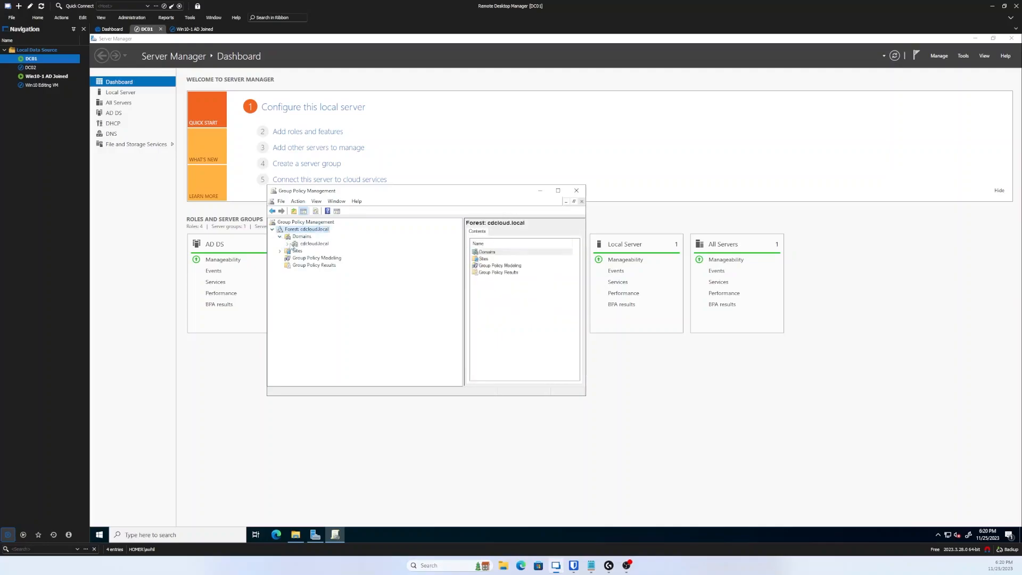
left_click(289, 245)
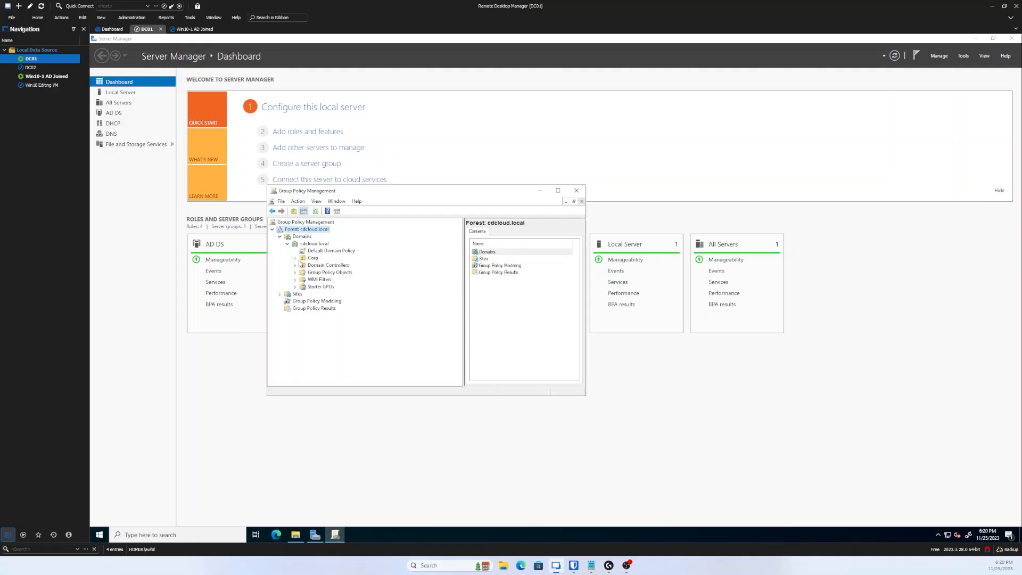
left_click(296, 259)
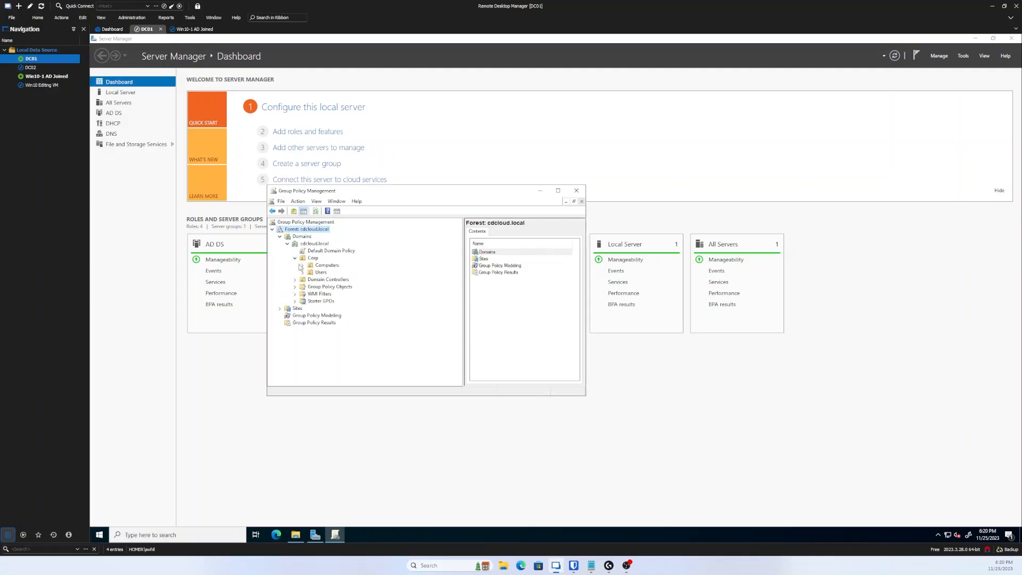
left_click(303, 265)
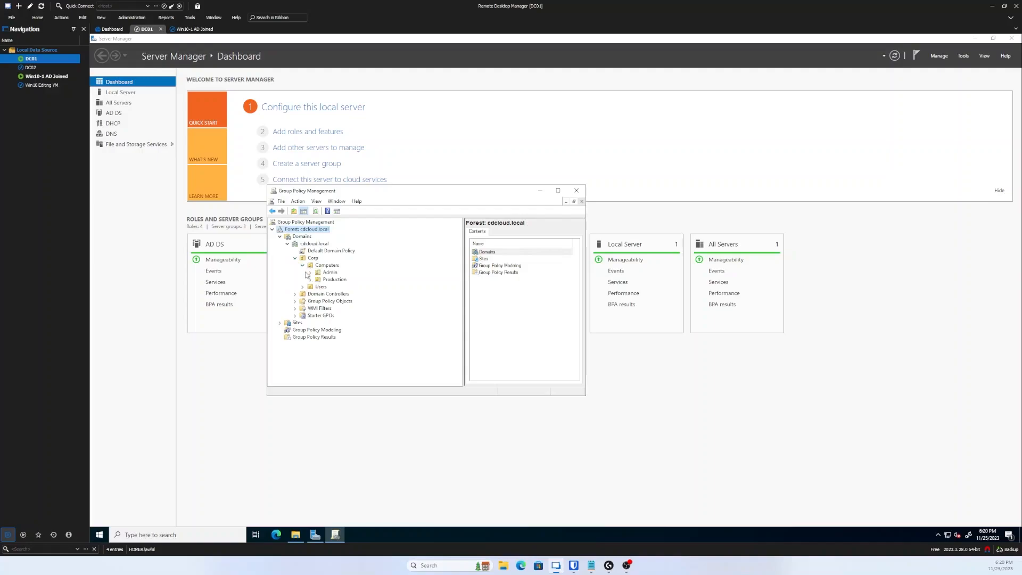
left_click(303, 287)
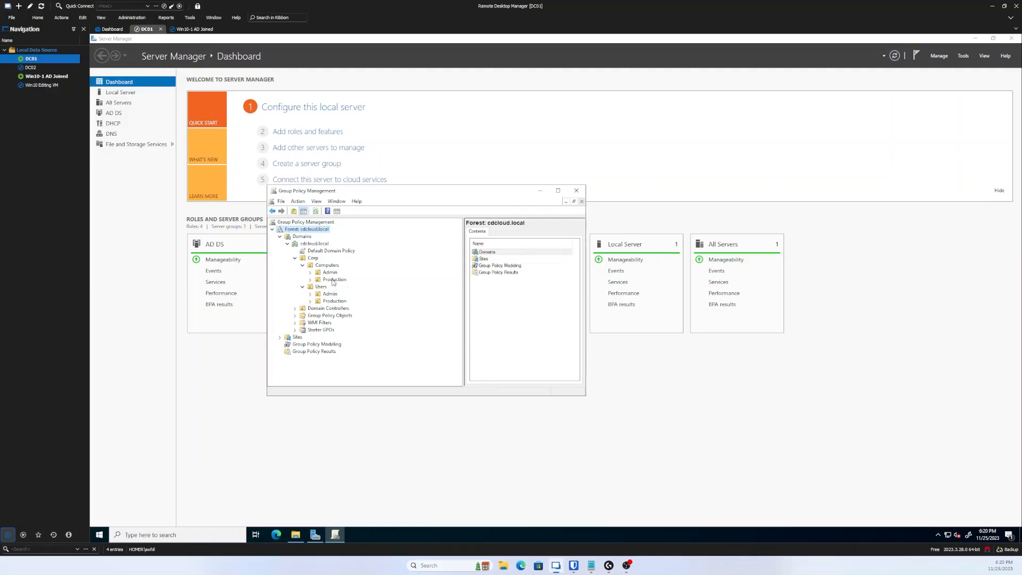
left_click(333, 280)
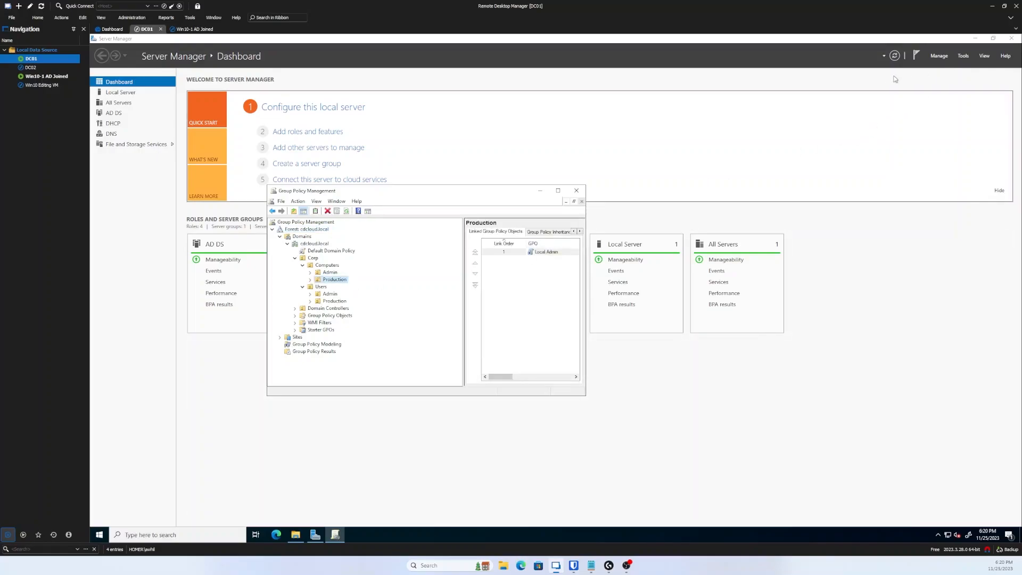
- Open Active Directory Users and Computers and check which computers are in the Production OU under Corp Computers
left_click(964, 56)
left_click(964, 56)
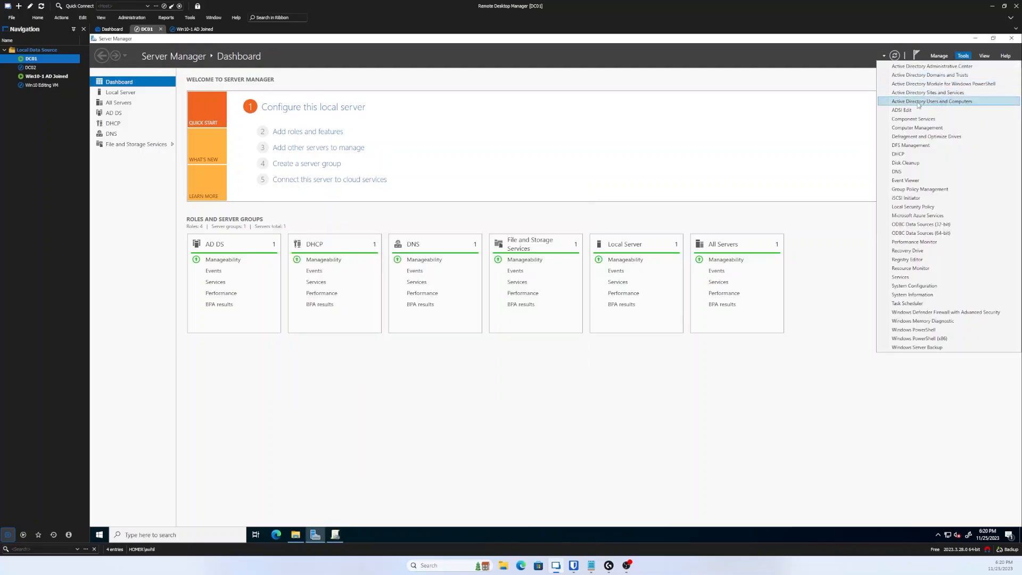
left_click(924, 102)
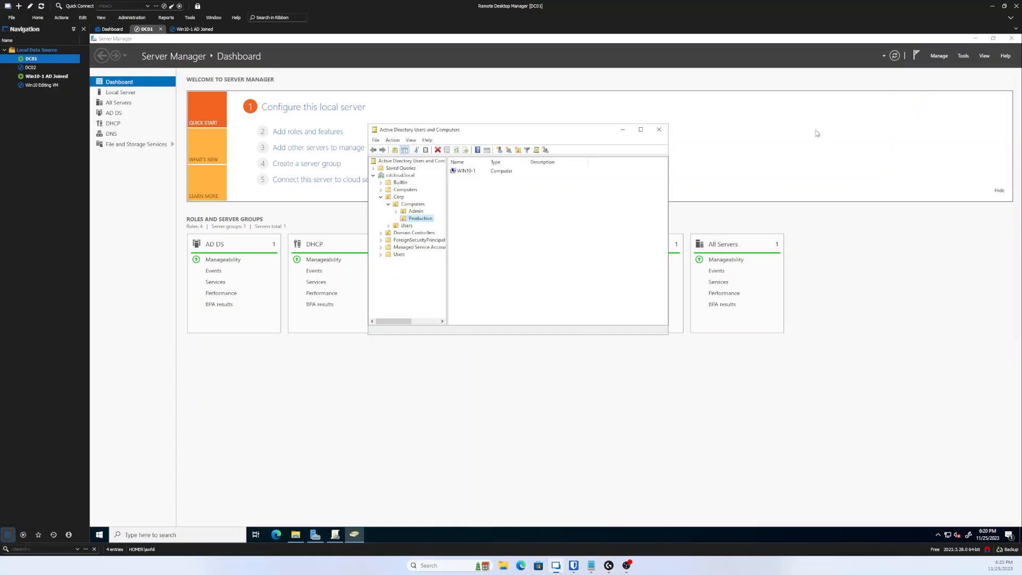
left_click(420, 220)
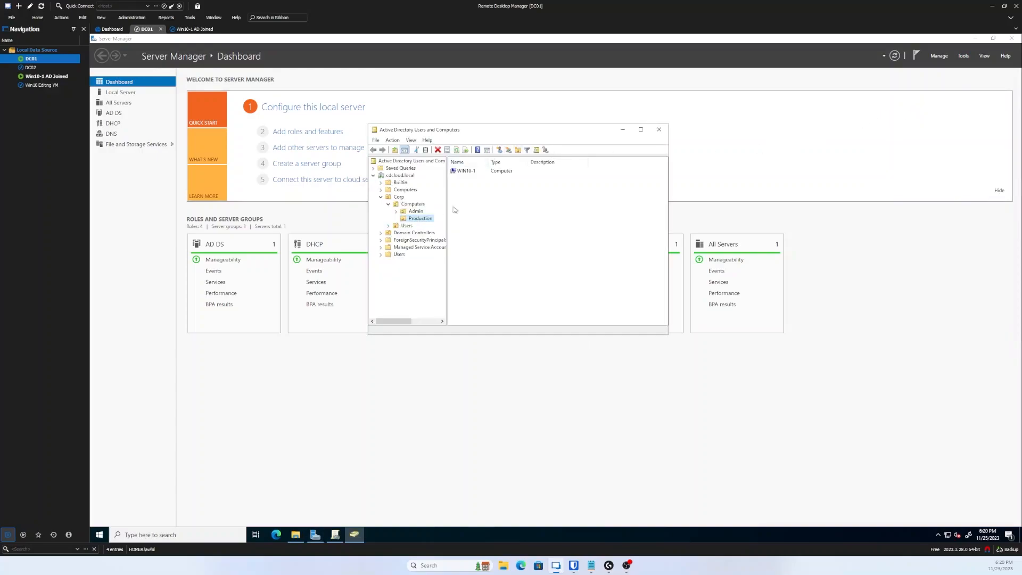
left_click(465, 175)
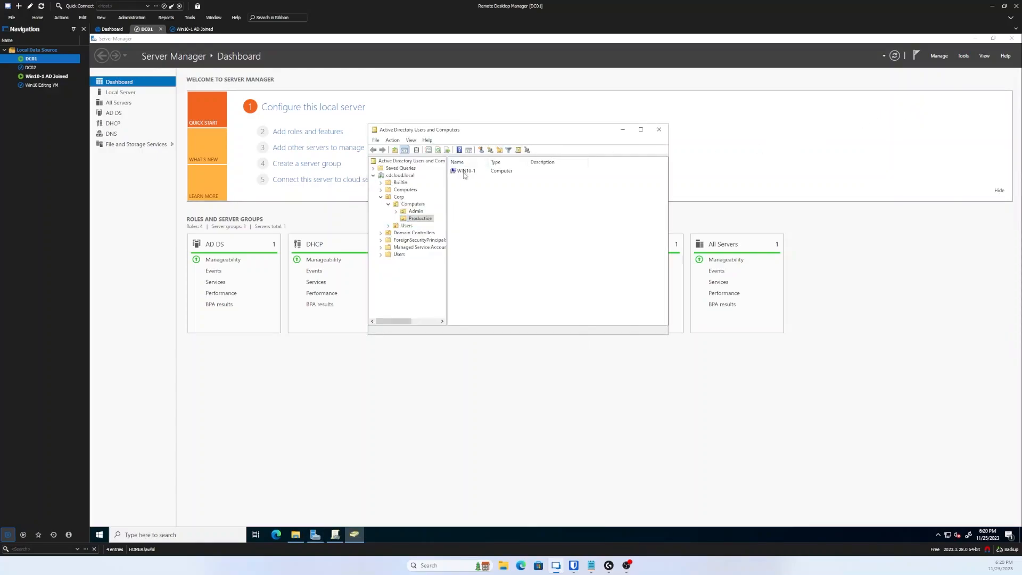
- Switch to the Win10-1 AD Joined session and view the version information of Remote Desktop Manager
double_click(45, 78)
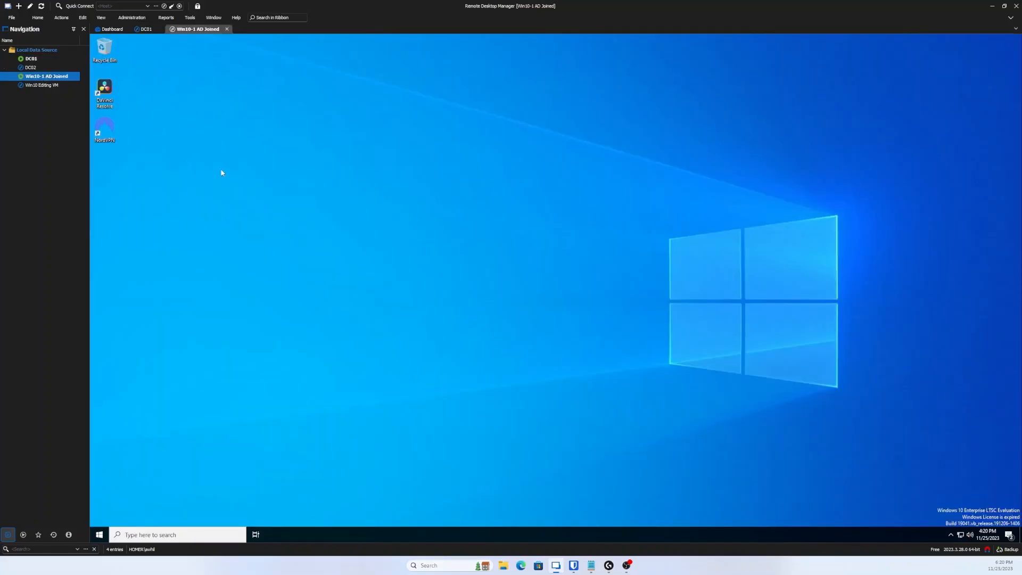
left_click(236, 17)
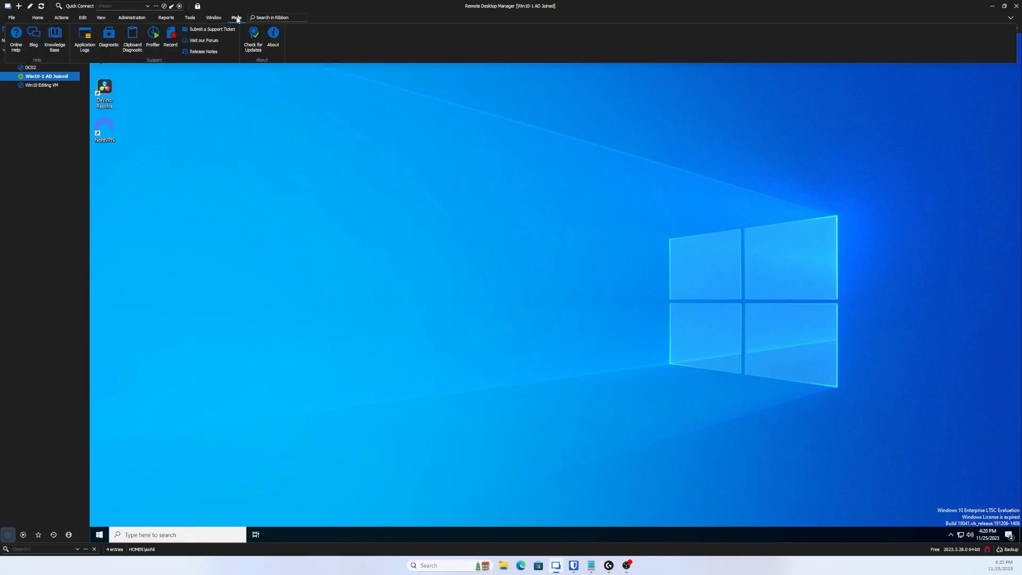
left_click(273, 35)
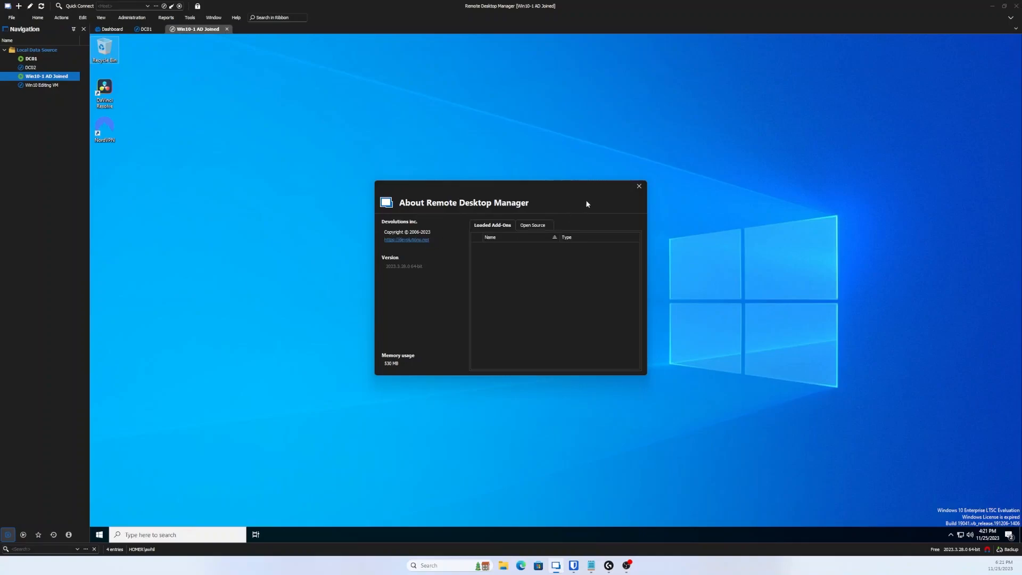
left_click(639, 187)
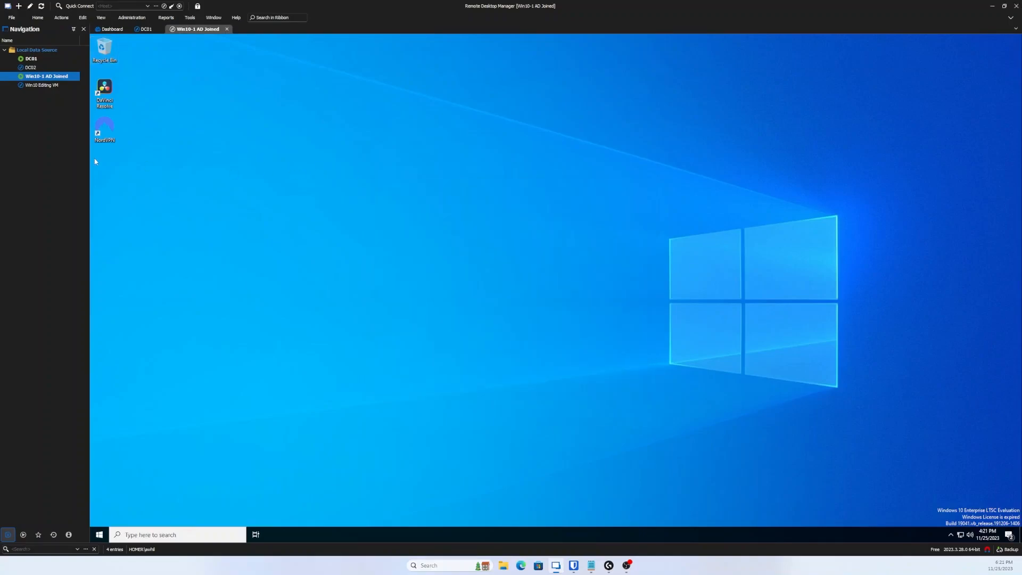
right_click(63, 156)
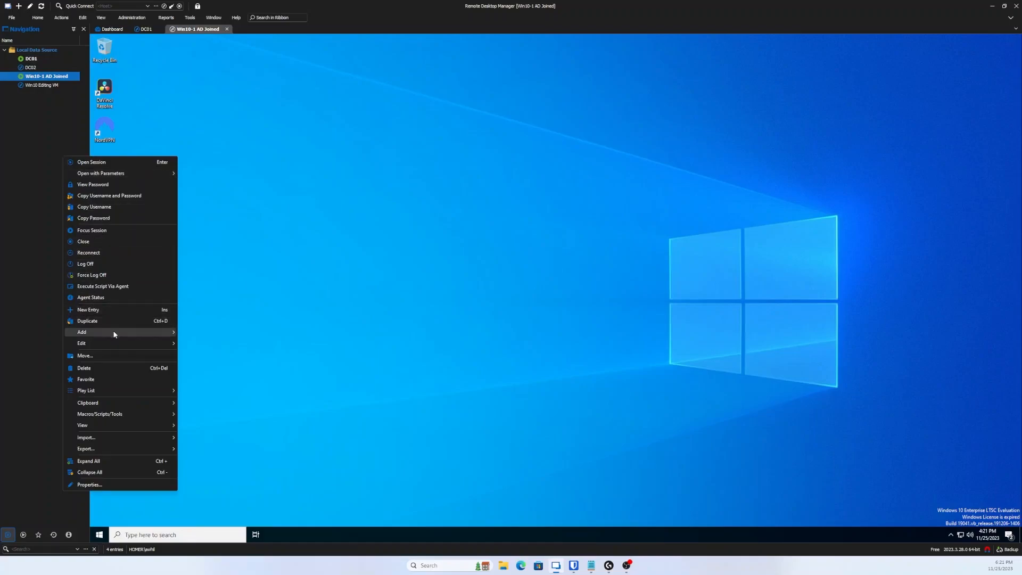
left_click(117, 312)
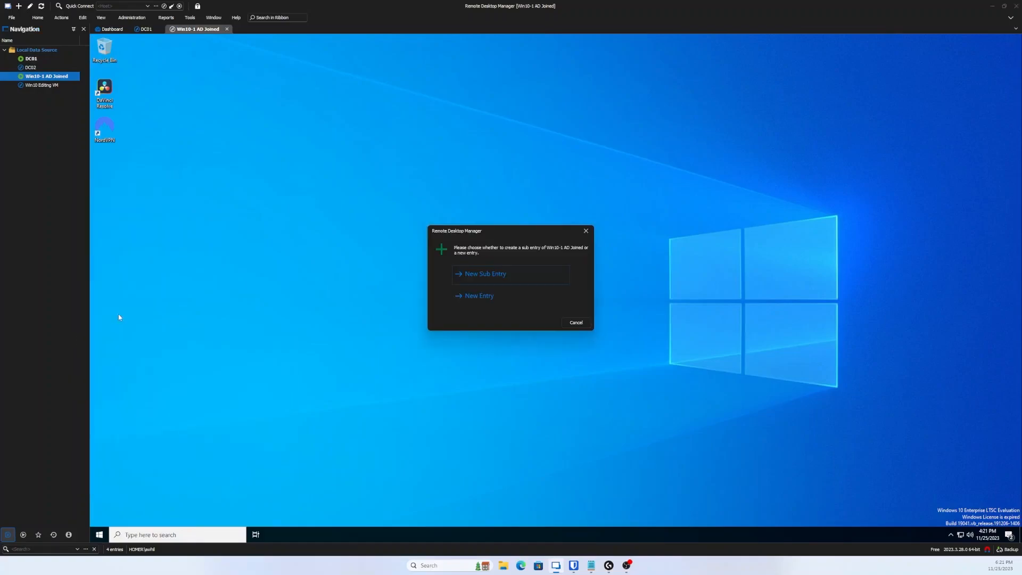
left_click(485, 297)
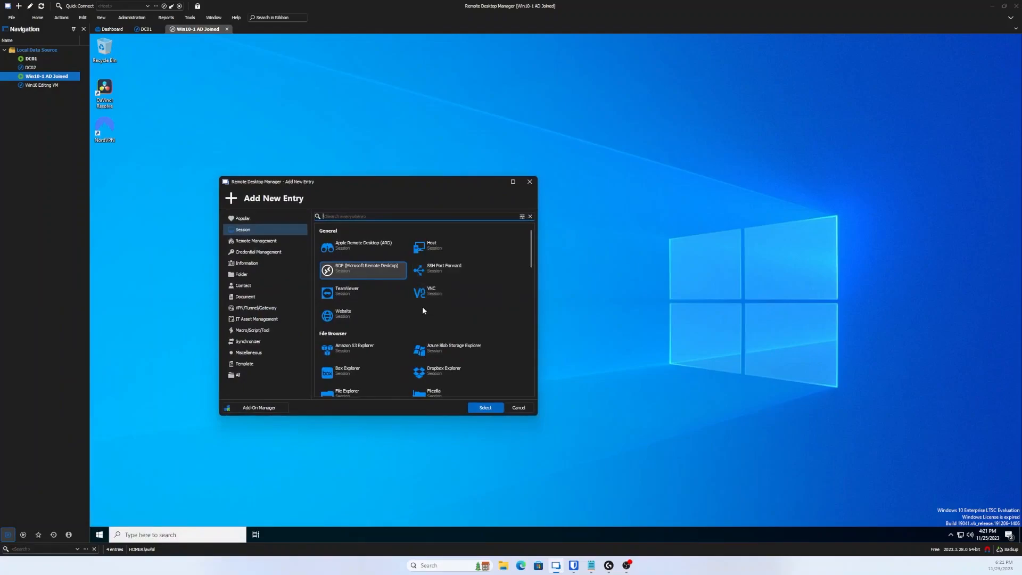
scroll(423, 307, "down", 5)
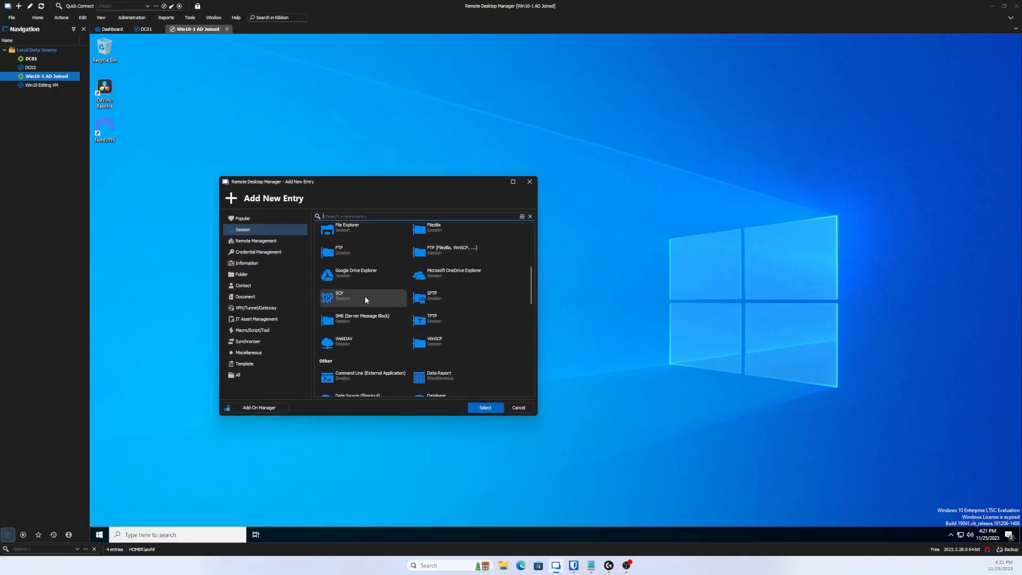
scroll(394, 322, "down", 3)
scroll(390, 316, "down", 8)
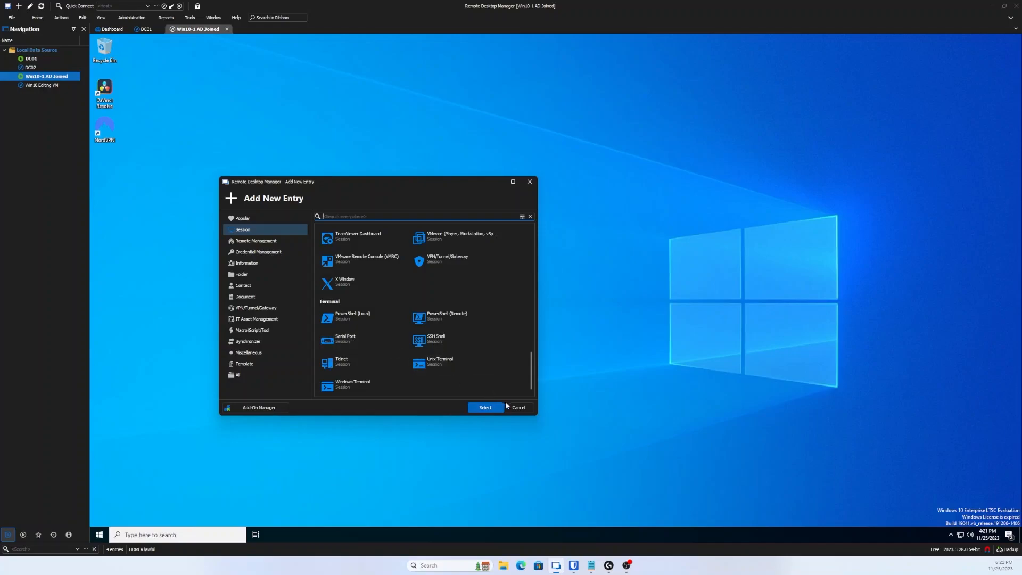
left_click(518, 408)
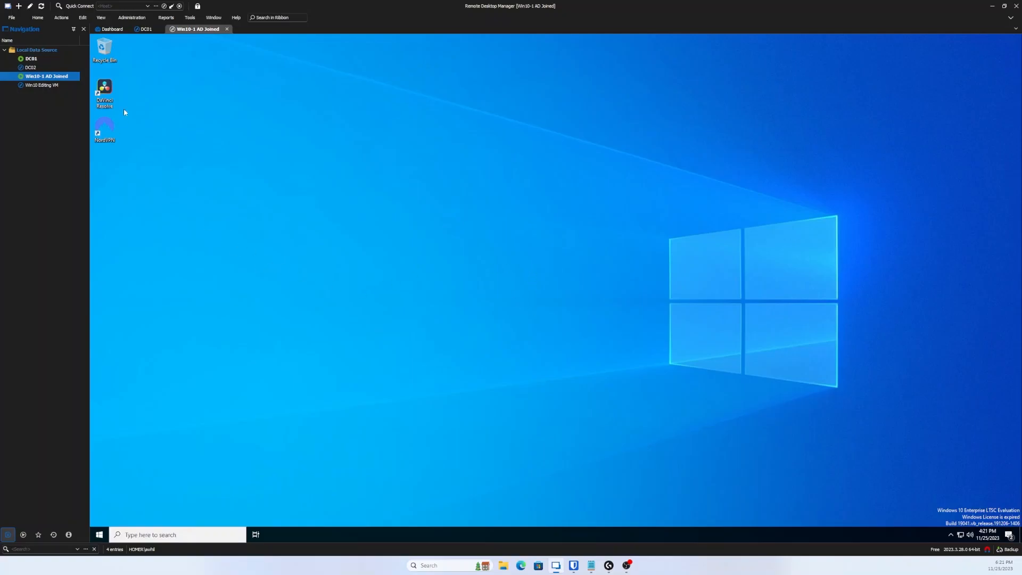
- Return to the DC01 session and create a GPO named Software linked to the Production OU under Computers
left_click(143, 30)
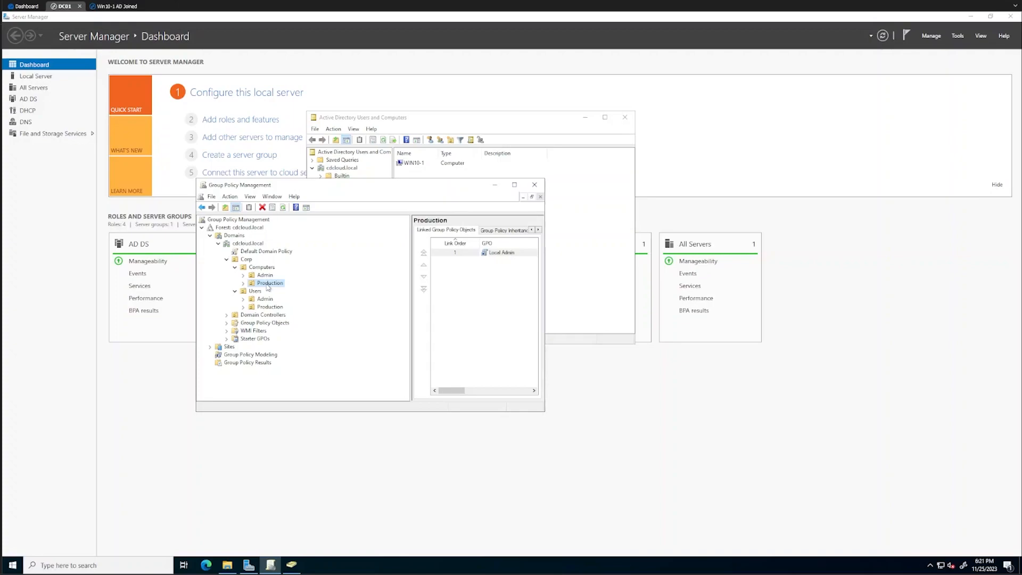
left_click(243, 283)
right_click(272, 286)
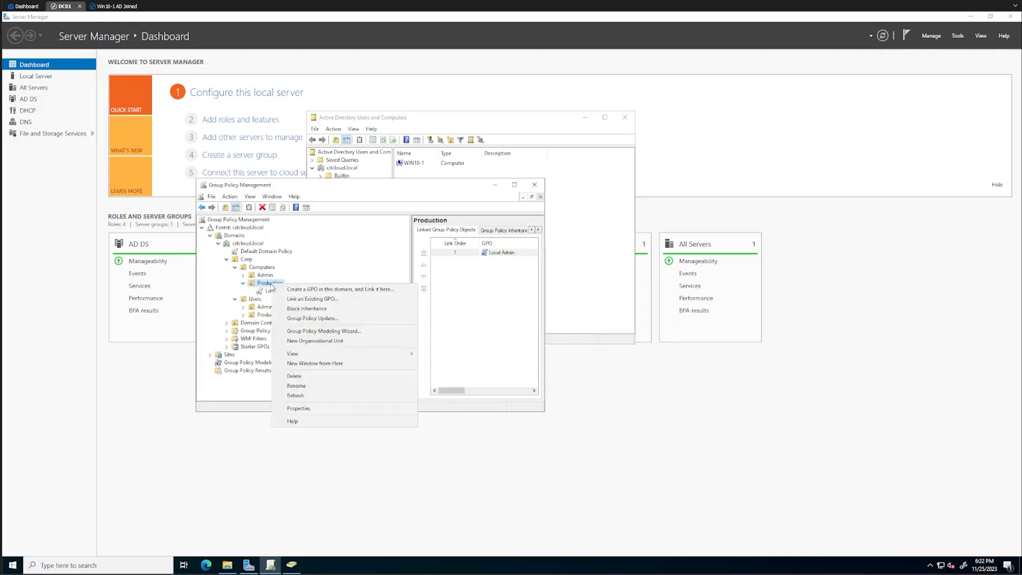
left_click(315, 292)
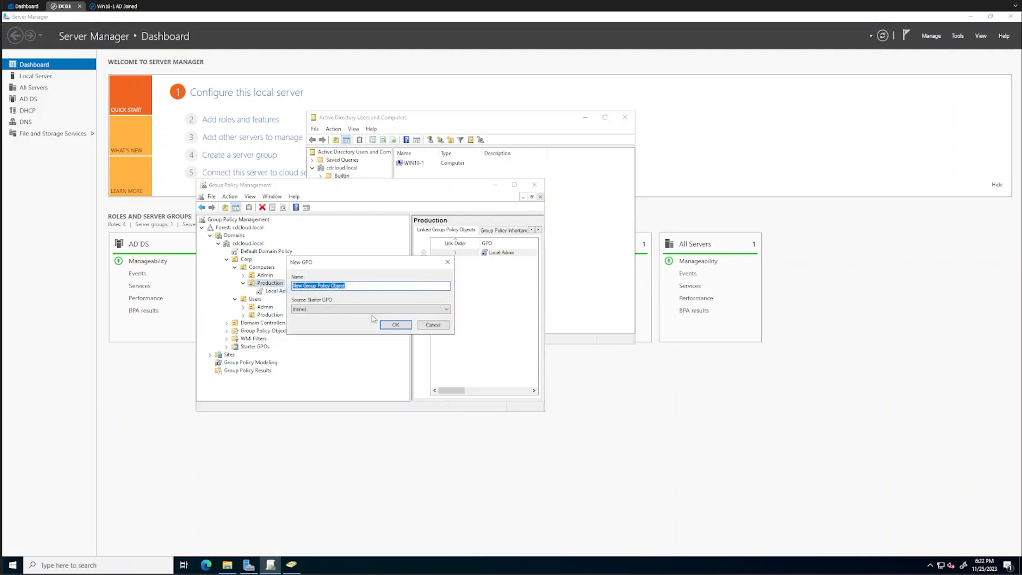
type("Software")
left_click(394, 326)
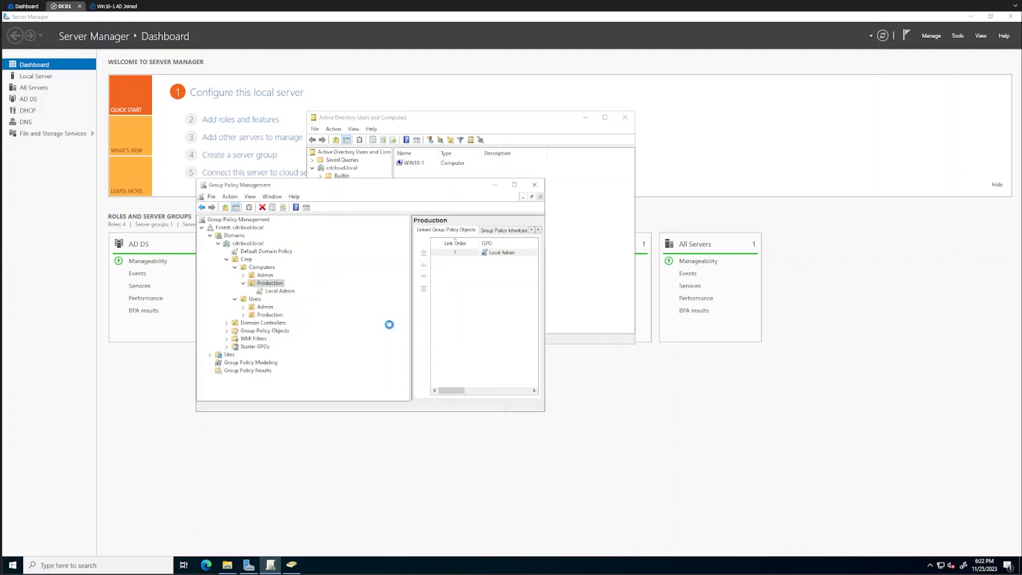
- Open the Software GPO for editing and move the editor window over the Group Policy Management console
left_click(275, 299)
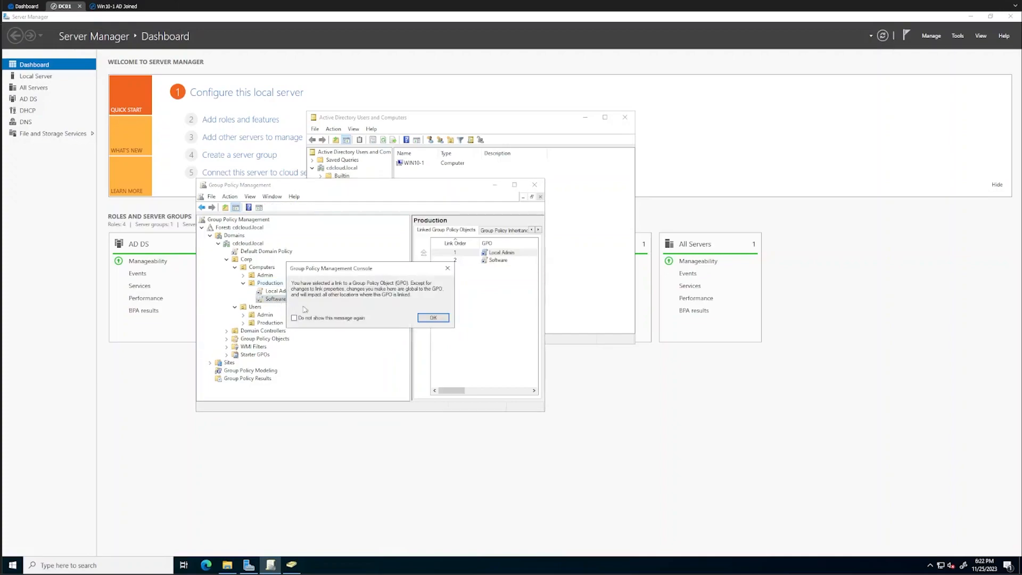
left_click(426, 319)
right_click(282, 299)
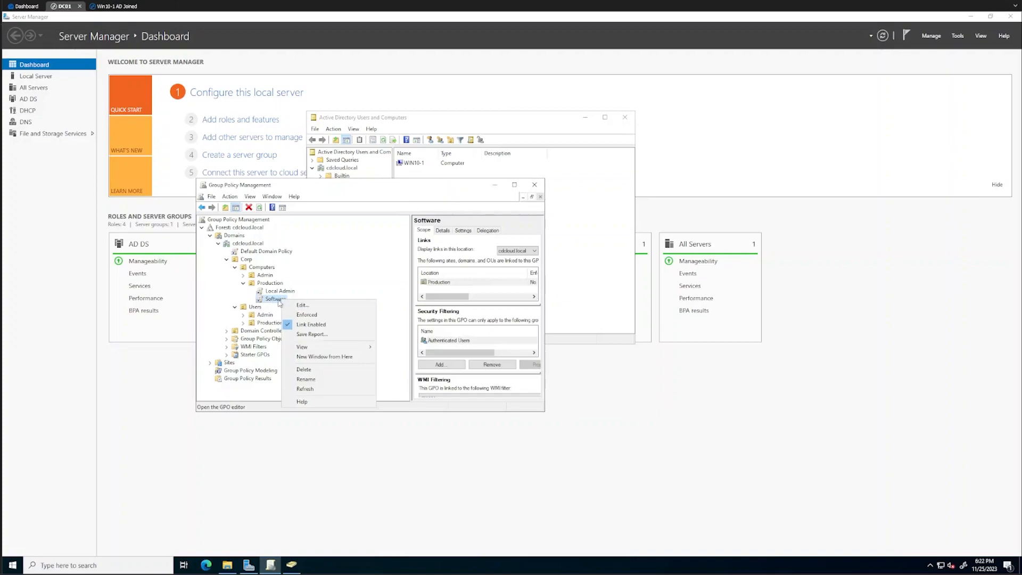
left_click(301, 305)
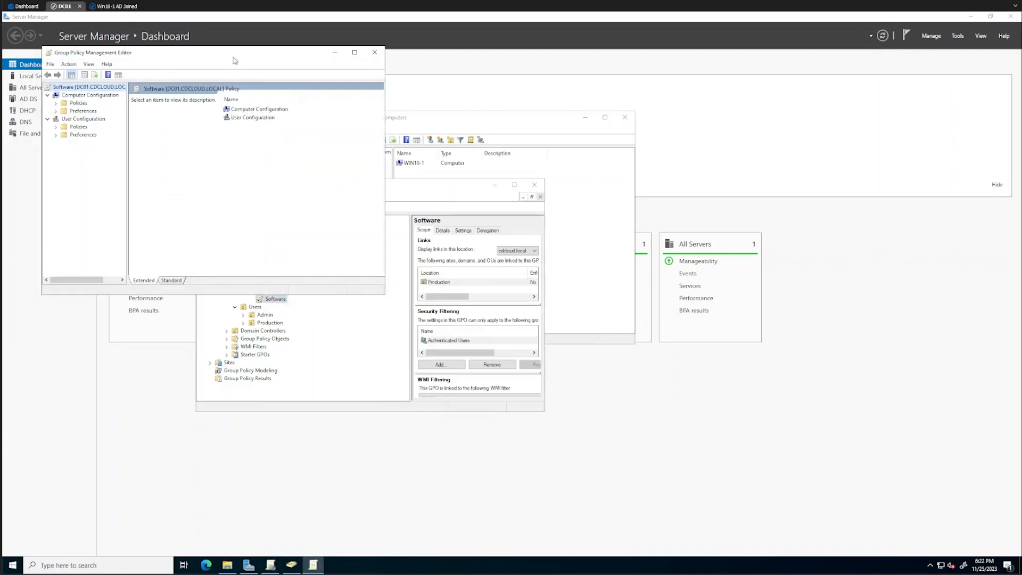
left_click_drag(236, 53, 367, 224)
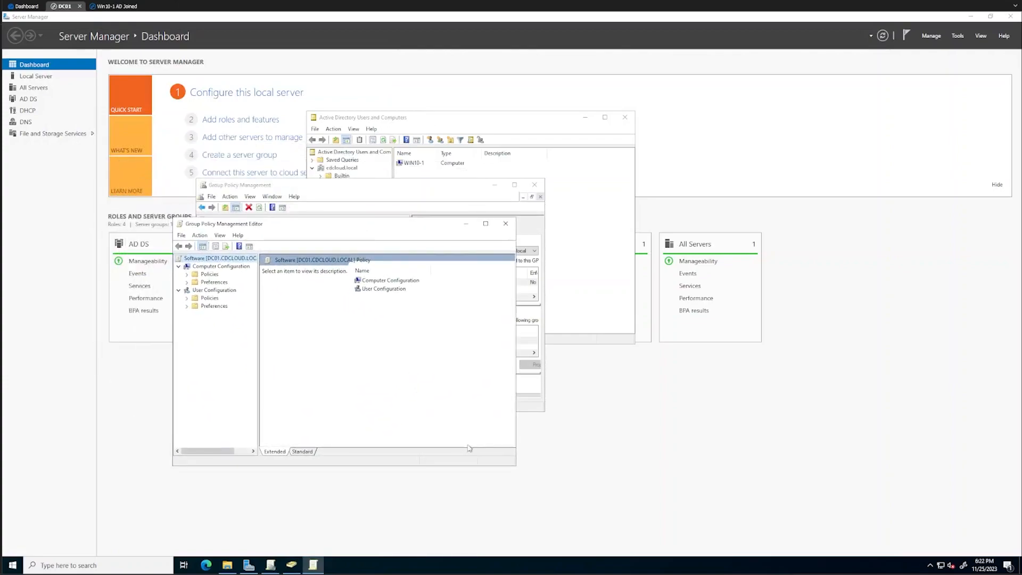
- Enlarge the policy editor and its tree, and open Software installation under Computer Configuration, Policies, Software Settings
left_click_drag(514, 465, 622, 516)
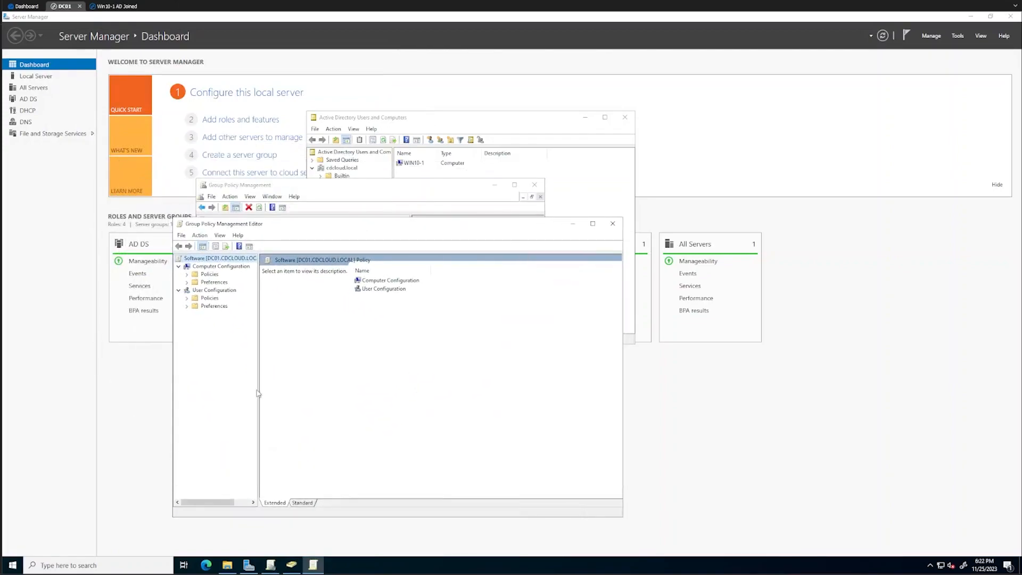
left_click_drag(257, 394, 357, 393)
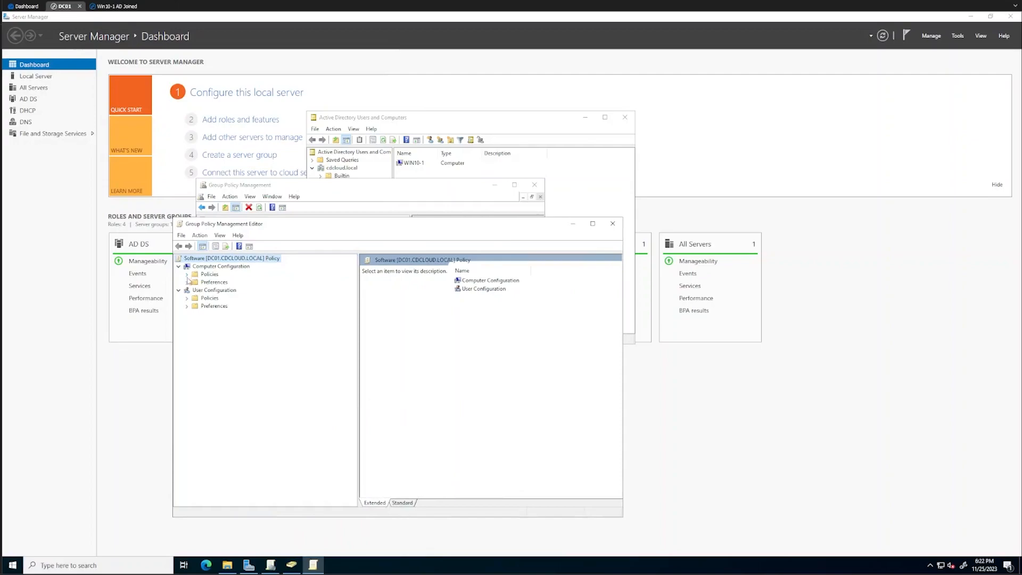
left_click(187, 282)
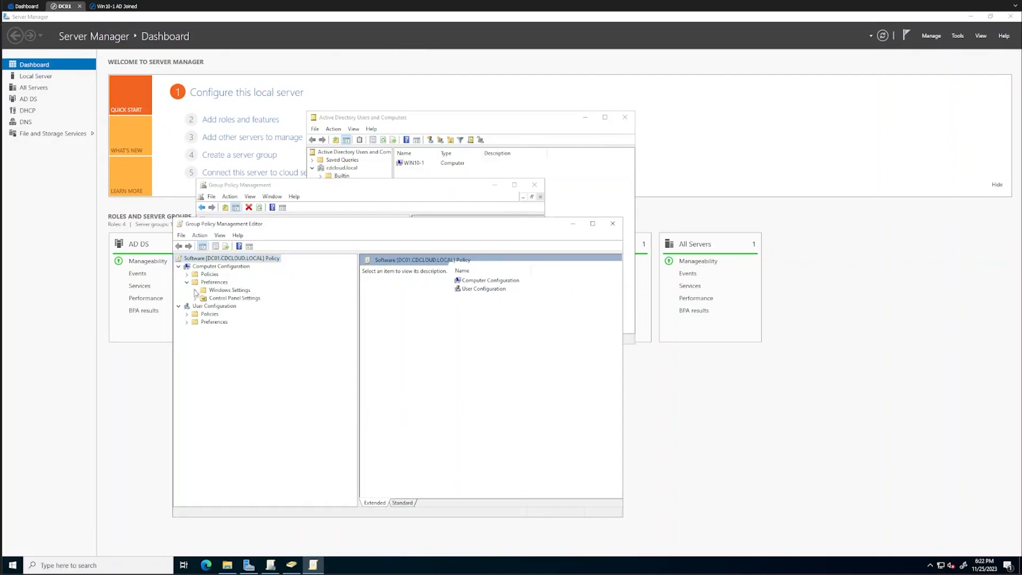
left_click(195, 290)
left_click(187, 275)
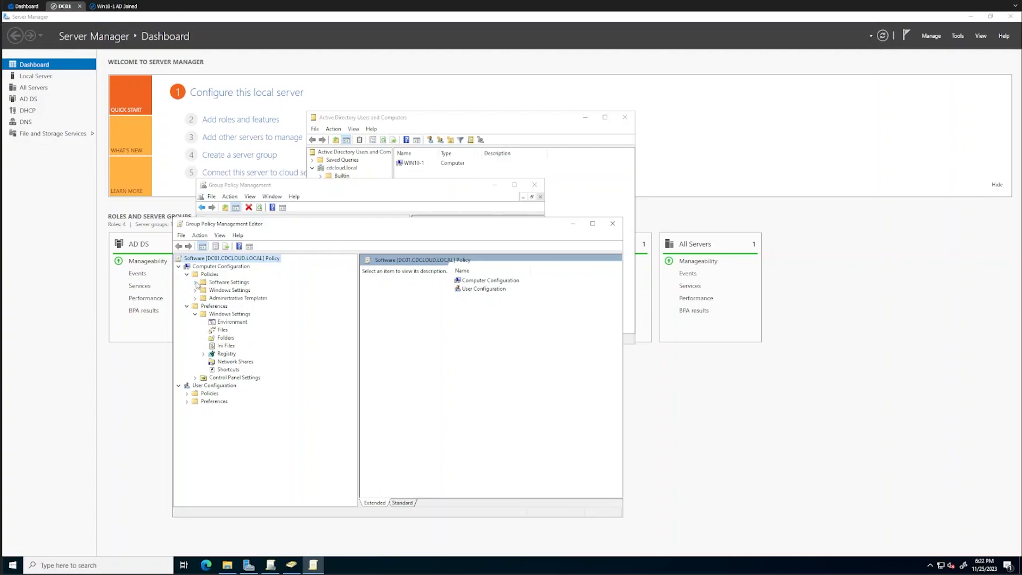
left_click(195, 283)
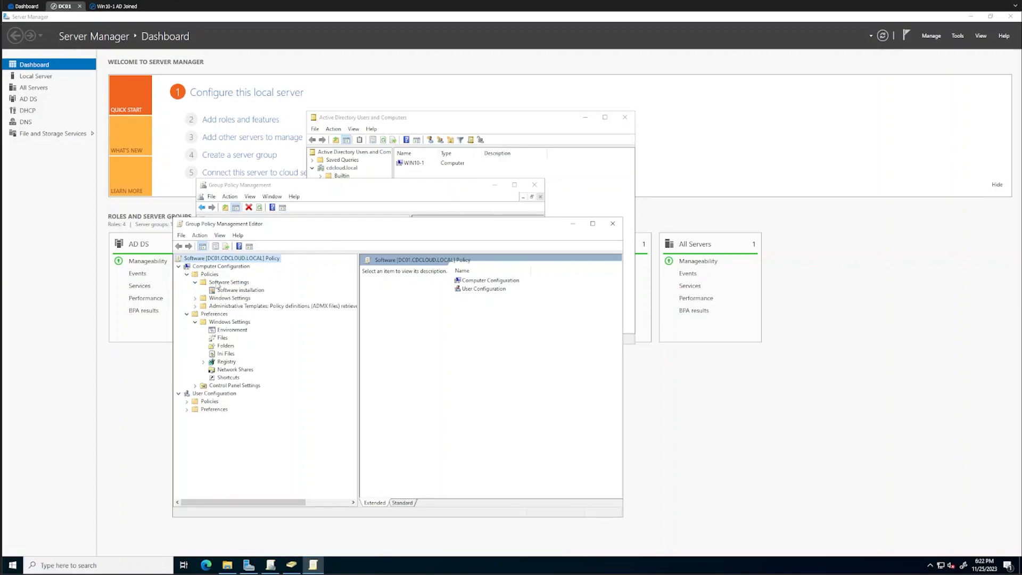
left_click(236, 292)
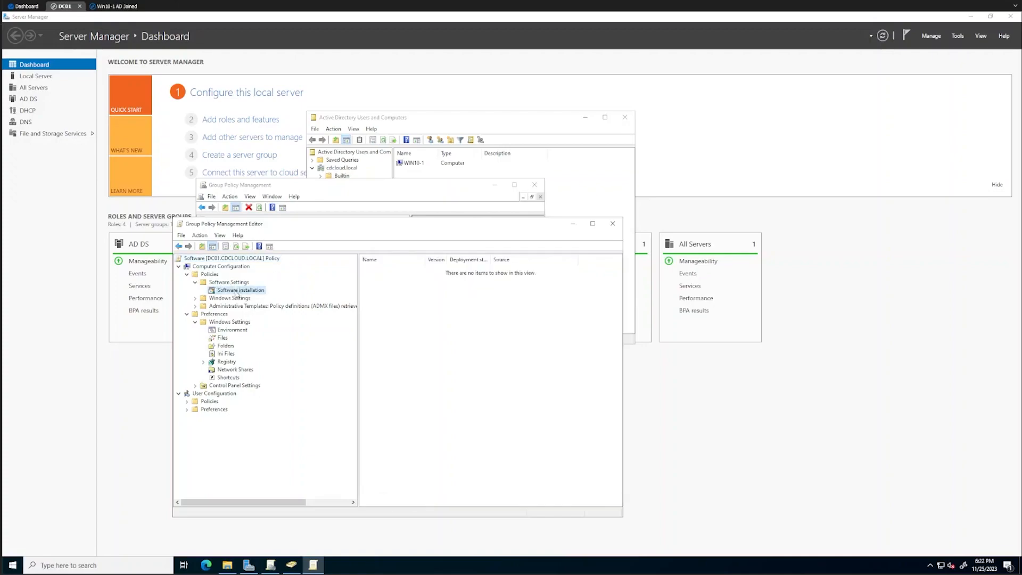
right_click(387, 296)
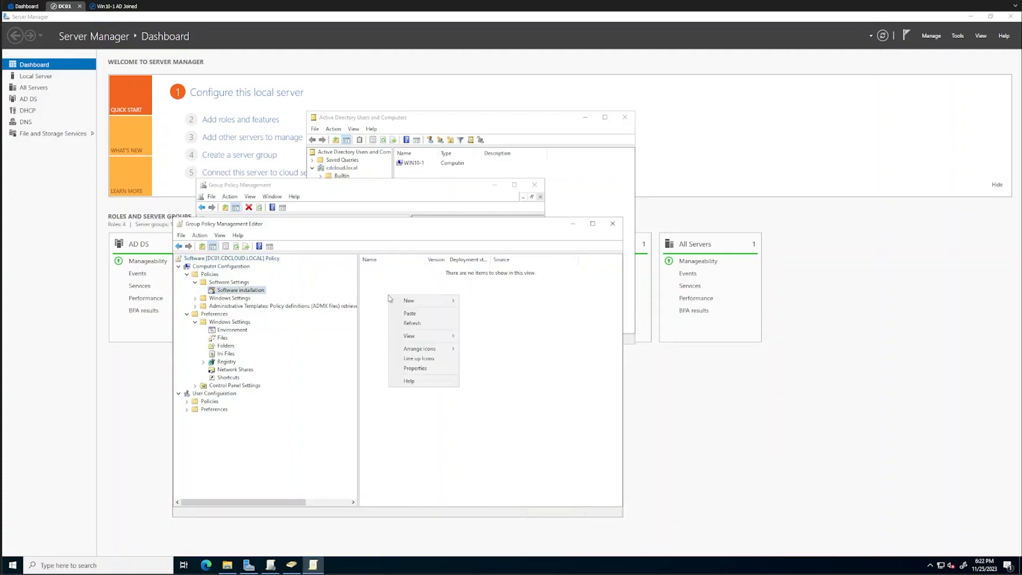
mouse_move(425, 304)
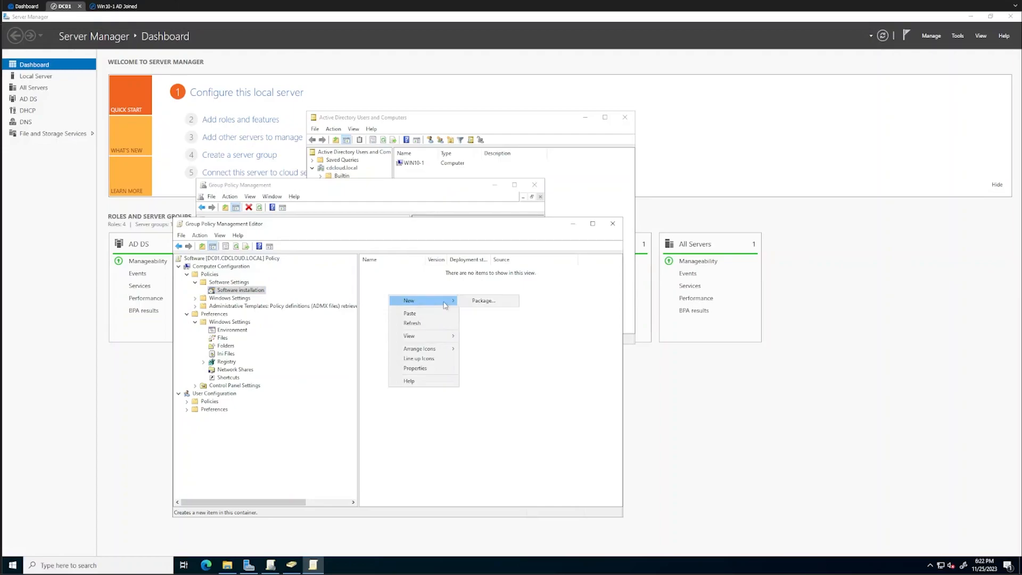
left_click(393, 281)
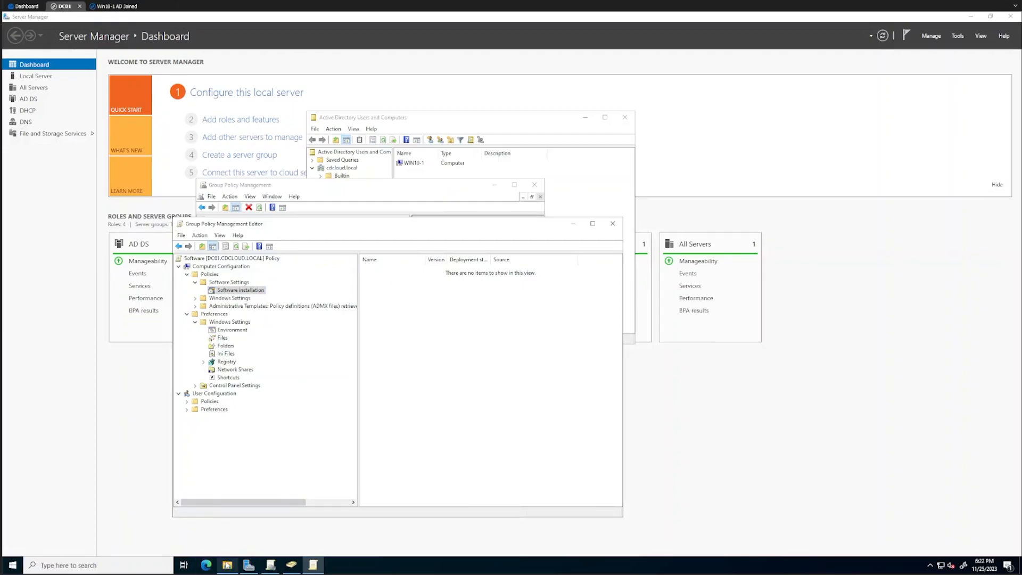
- Bring up the files share folder on cdcloud.local and check which Windows Installer packages it holds
mouse_move(229, 567)
left_click(266, 513)
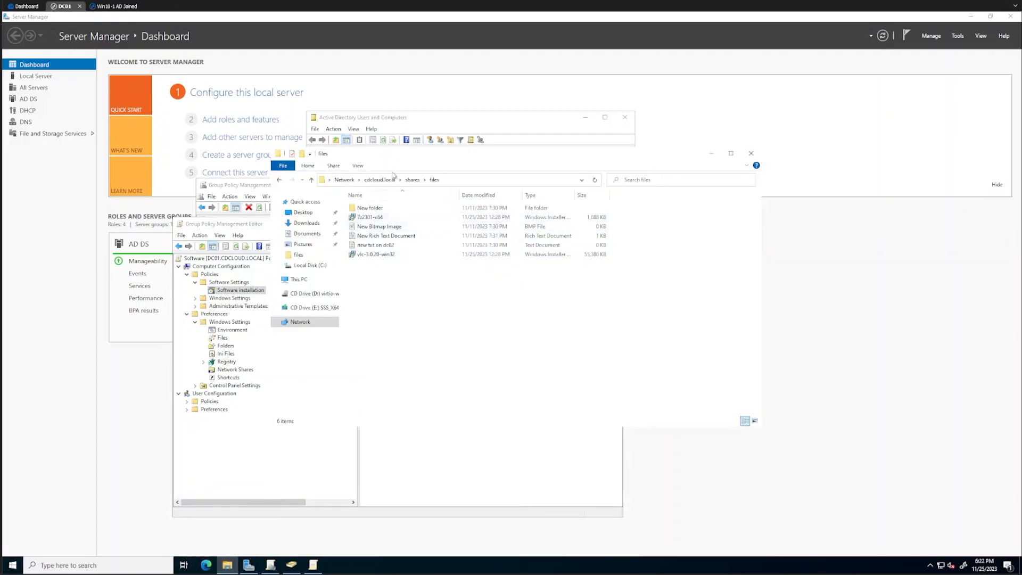
left_click_drag(389, 157, 412, 202)
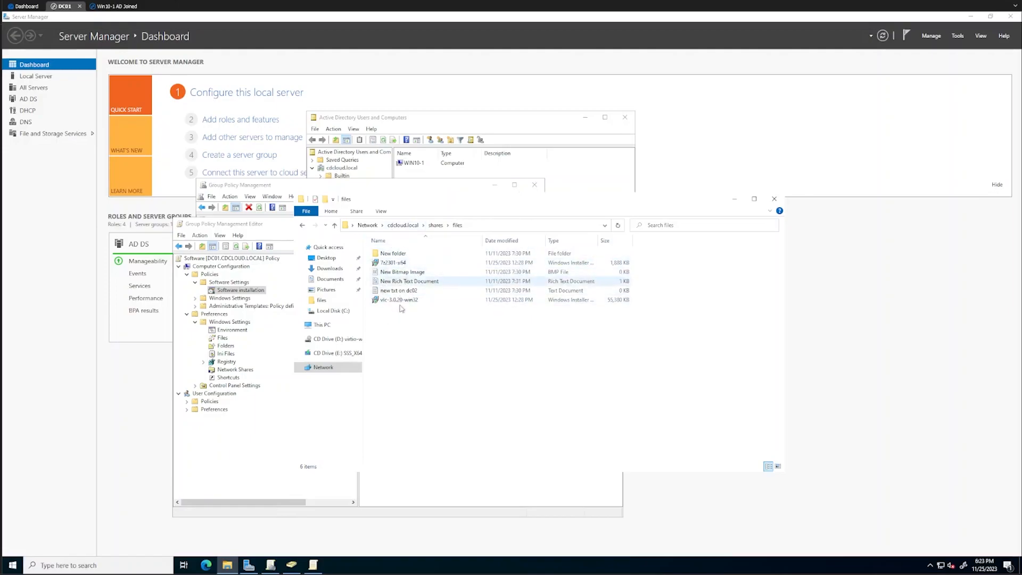
- Add the 7z2301-x64 and vlc-3.0.20-win32 packages from the files share to Software installation, both with the Assigned deployment method
left_click(263, 227)
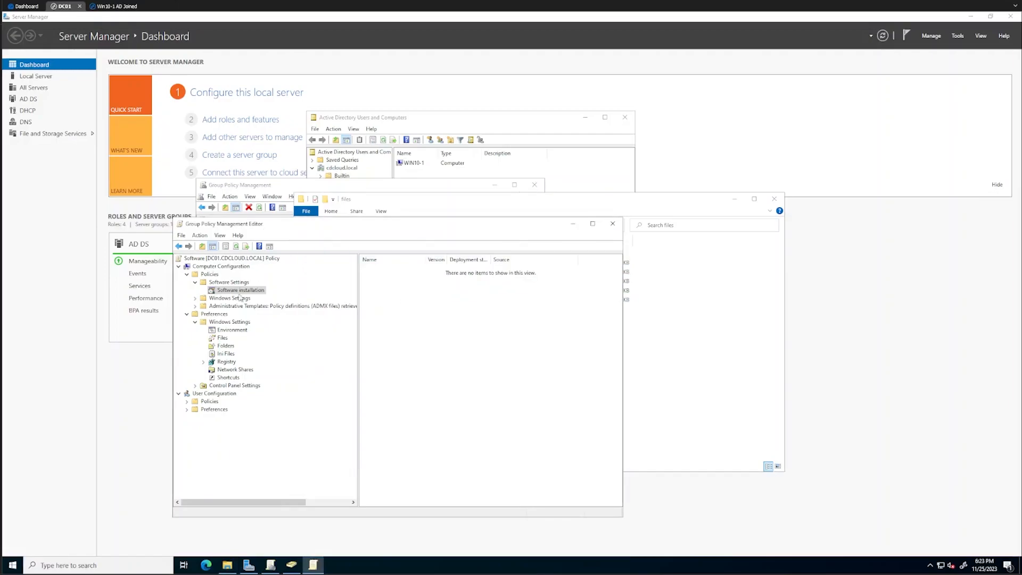
right_click(404, 303)
mouse_move(426, 311)
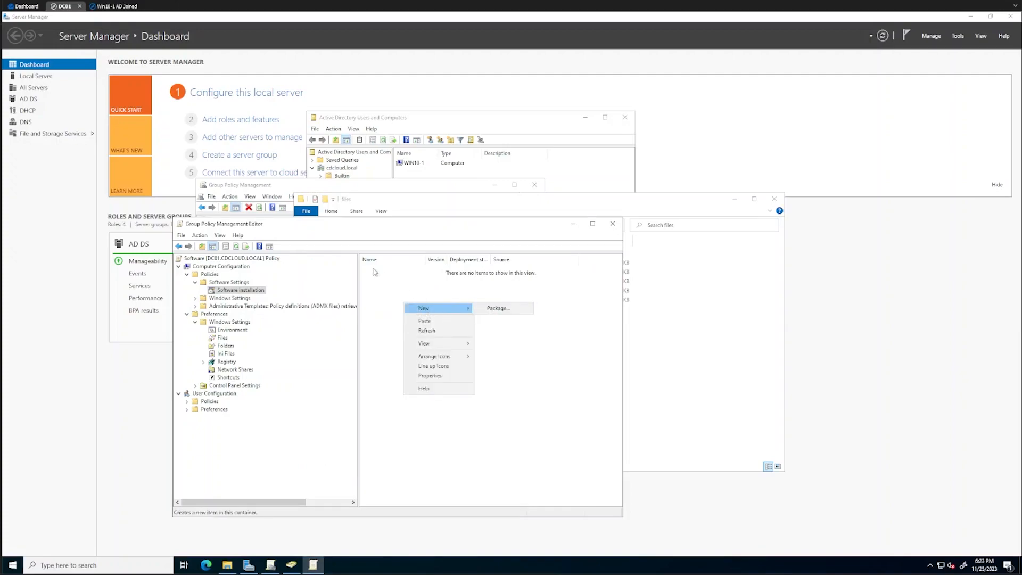
left_click(498, 308)
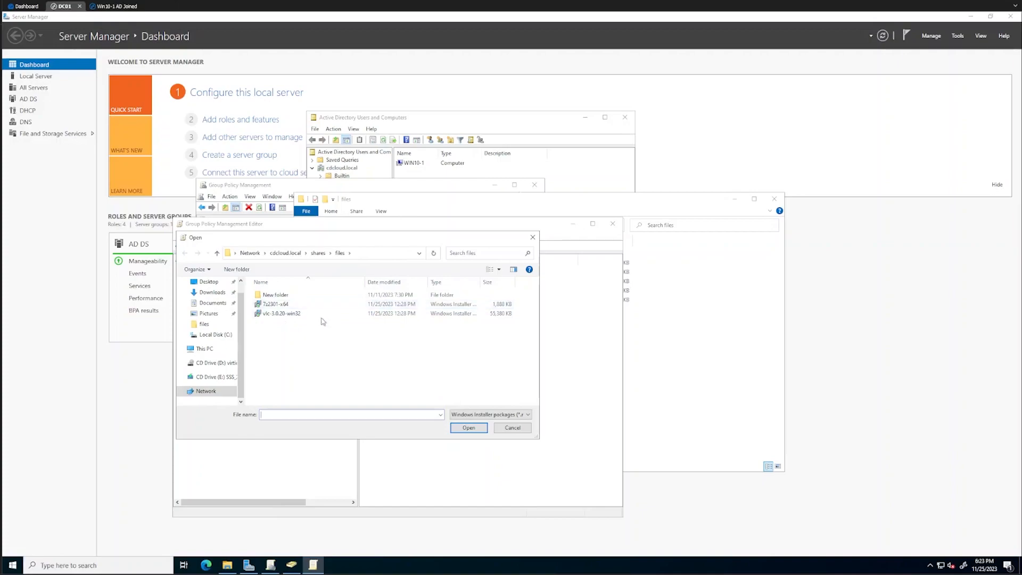
left_click(274, 307)
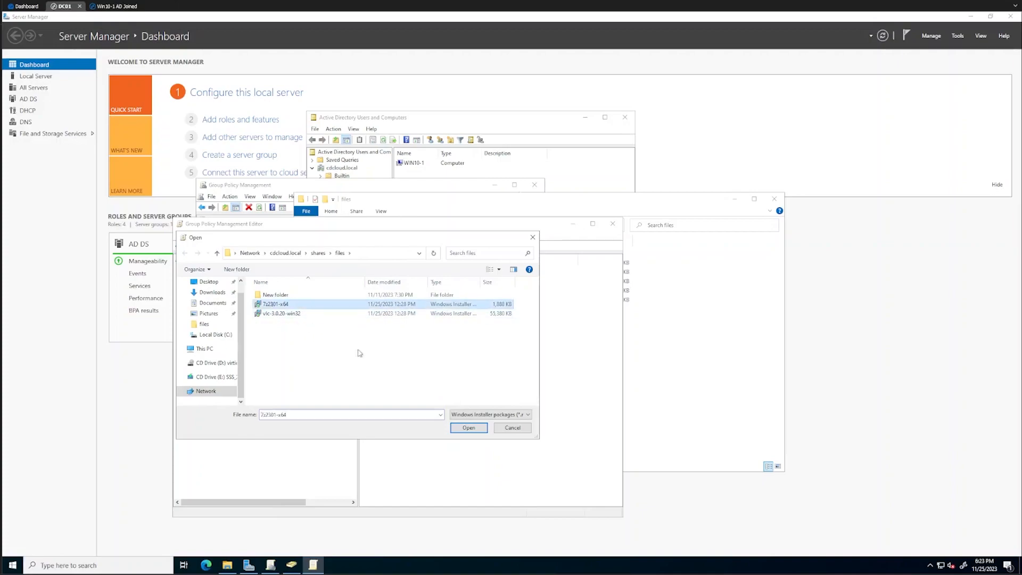
left_click(282, 314, "ctrl")
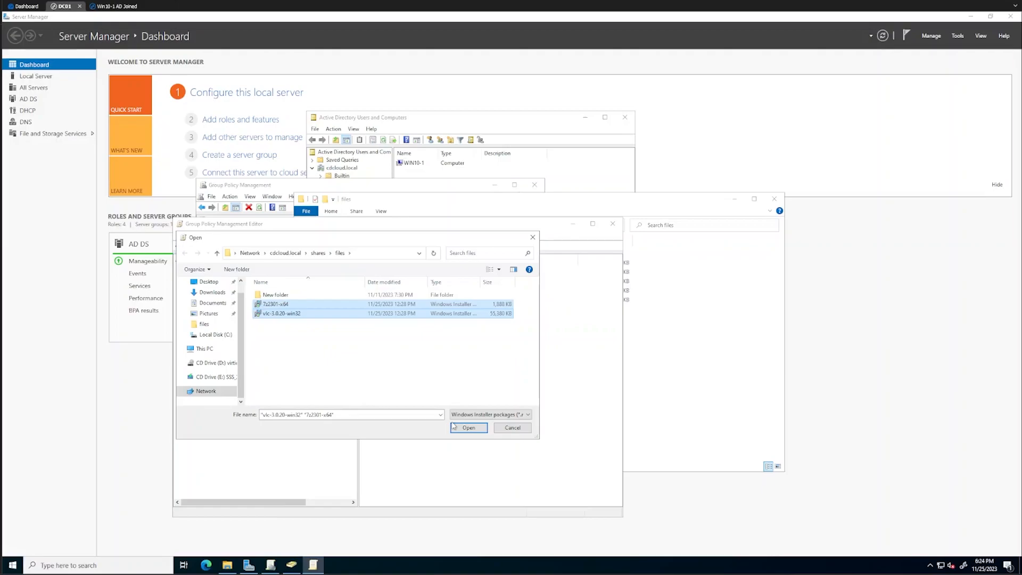
left_click_drag(355, 238, 473, 348)
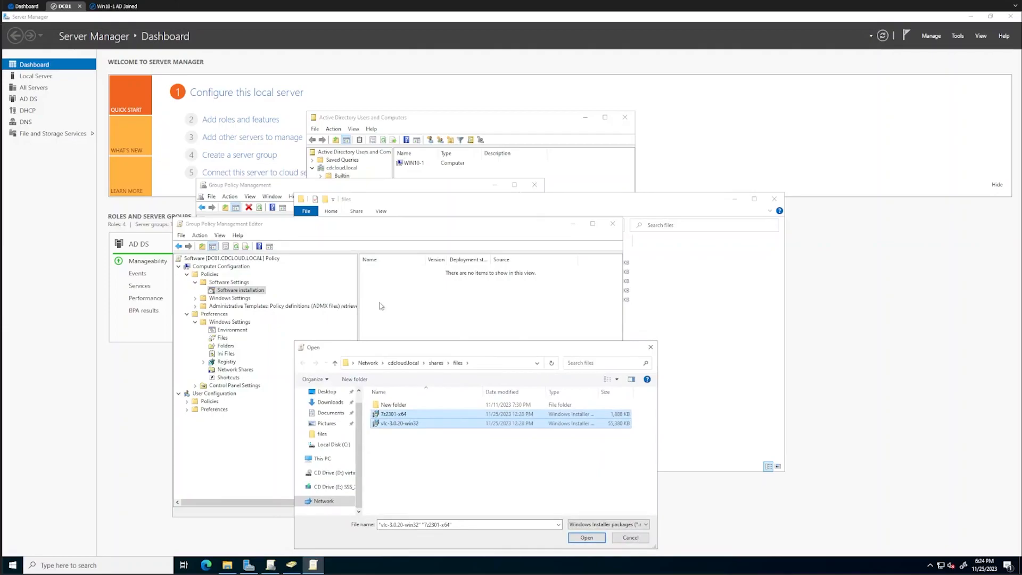
left_click(586, 538)
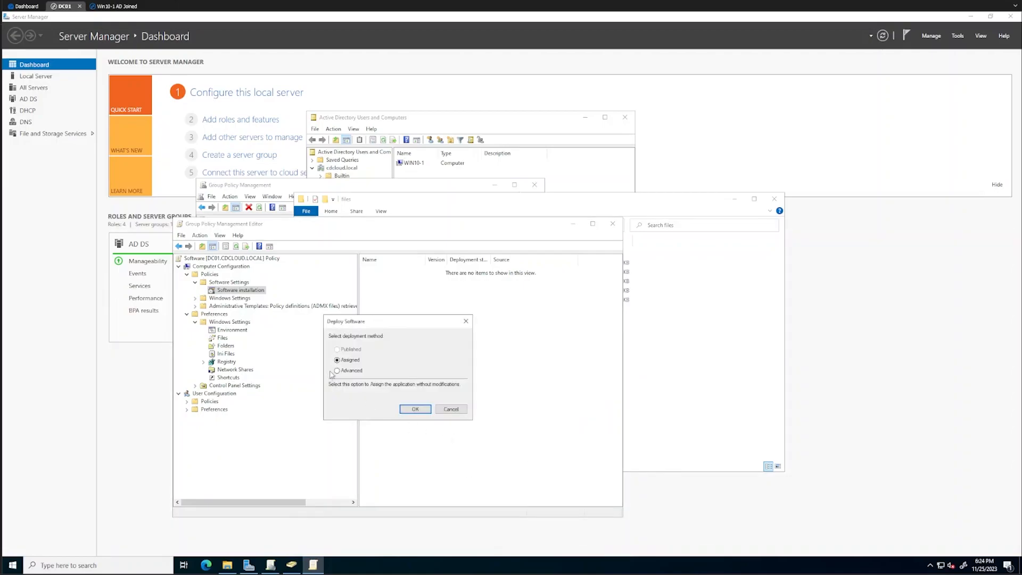
left_click(412, 410)
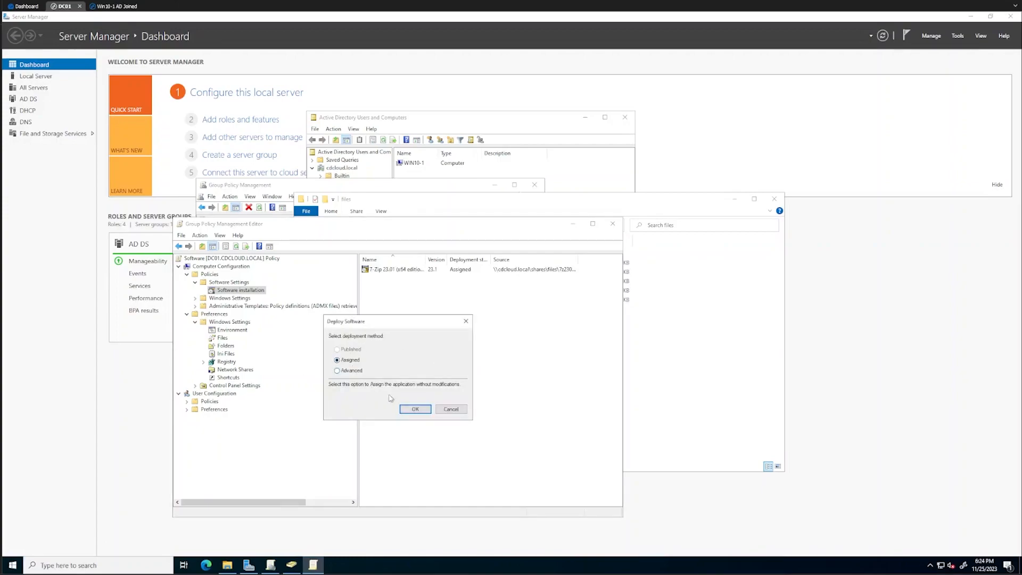
left_click(416, 409)
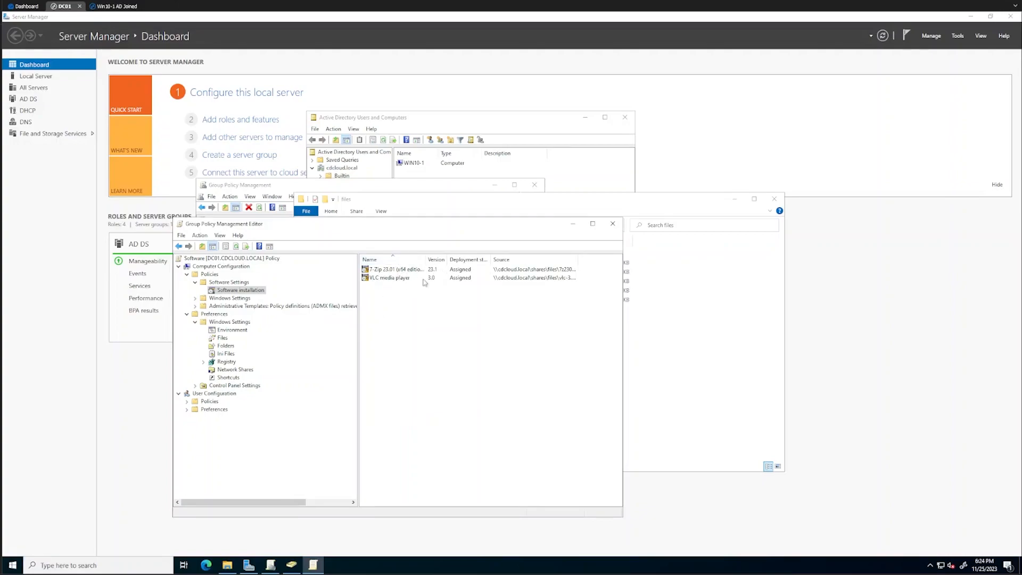
- Close the policy editor and enlarge the Group Policy Management window to full height with the Software GPO shown
left_click(614, 224)
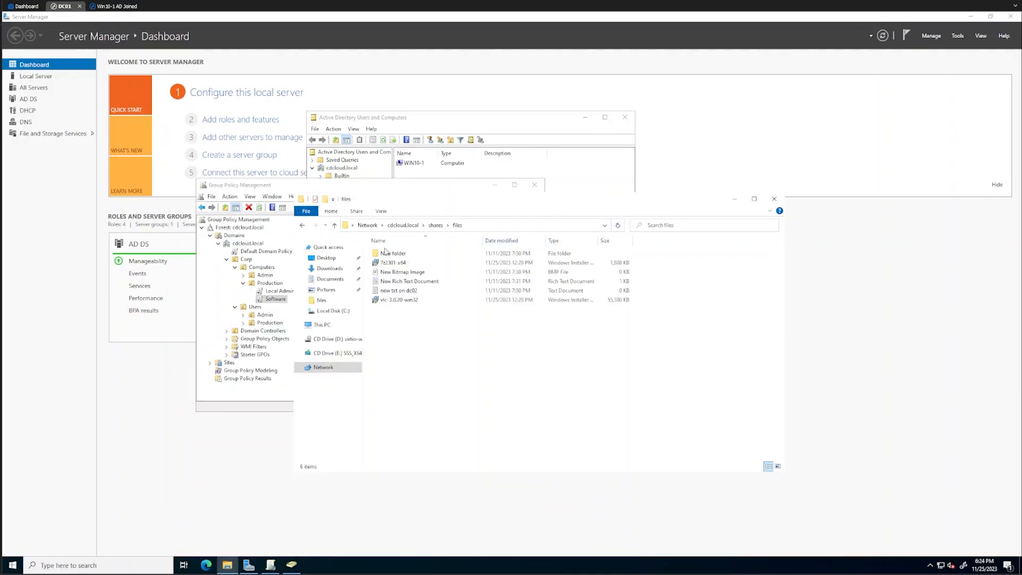
left_click(281, 193)
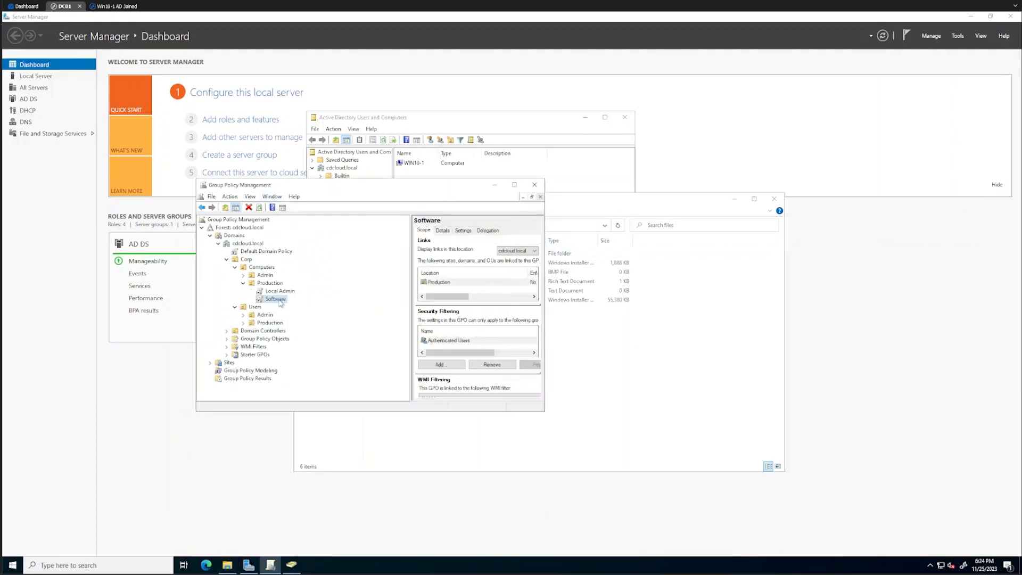
key("F2")
left_click_drag(543, 219, 899, 223)
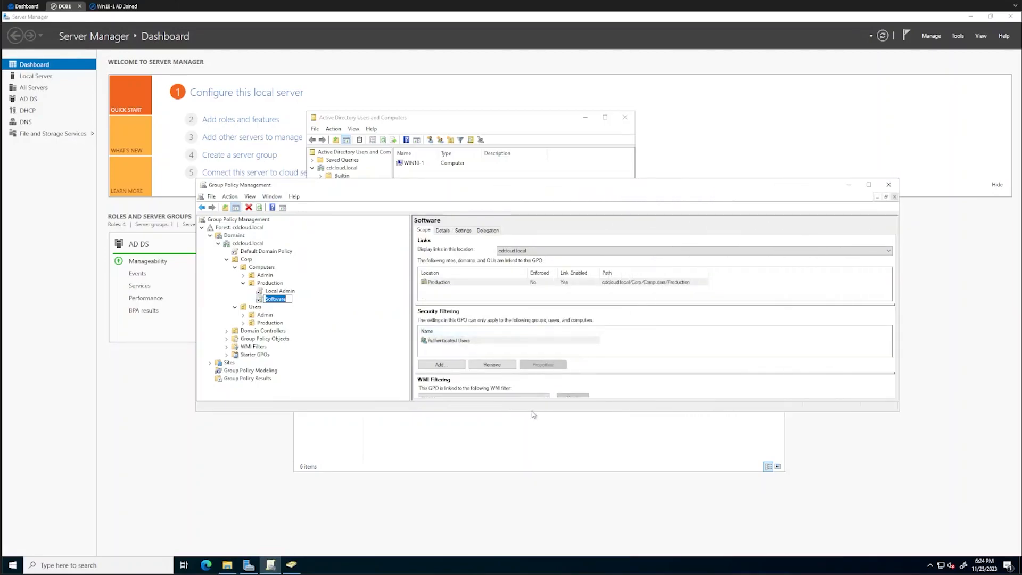
left_click_drag(535, 411, 523, 557)
double_click(523, 557)
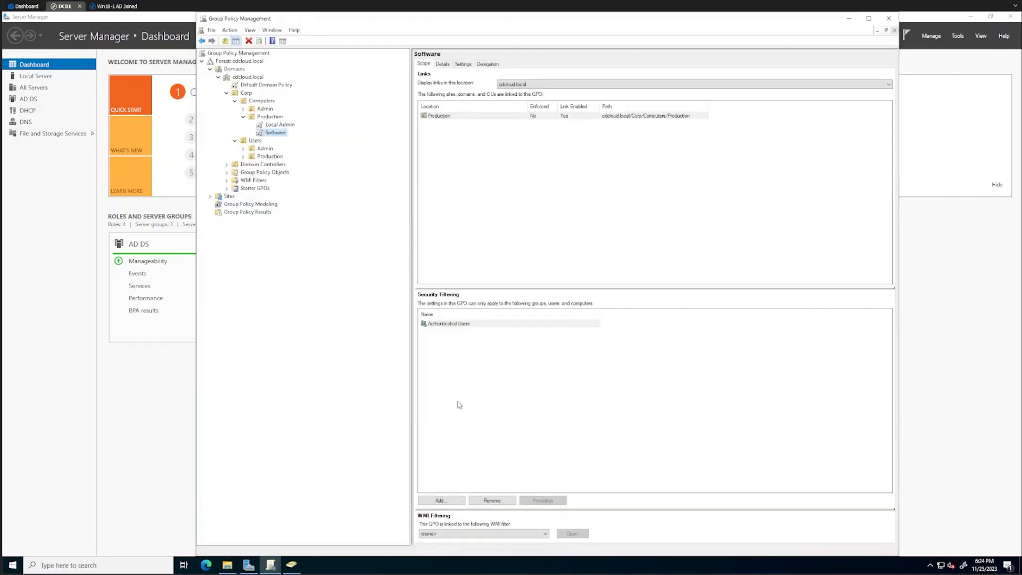
- Open the Software GPO's settings report, expand all sections, and examine the 7-Zip package's name, deployment source and support URL
left_click(459, 64)
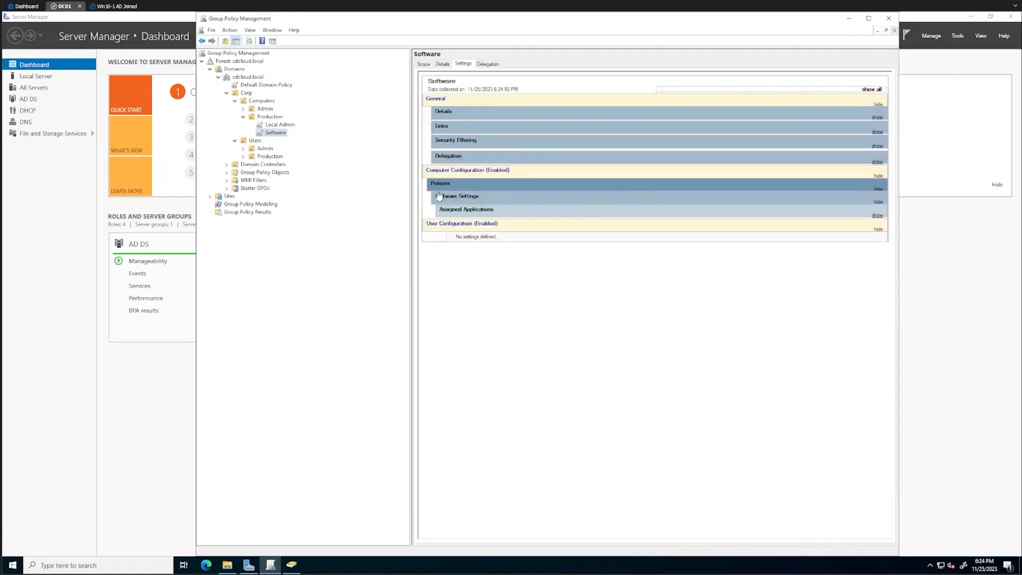
left_click(878, 215)
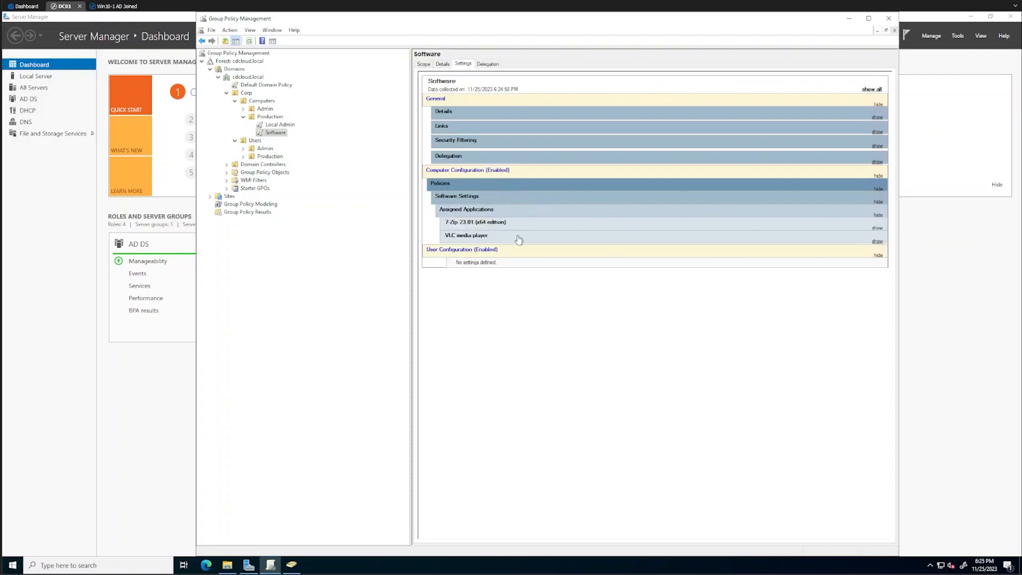
left_click(876, 229)
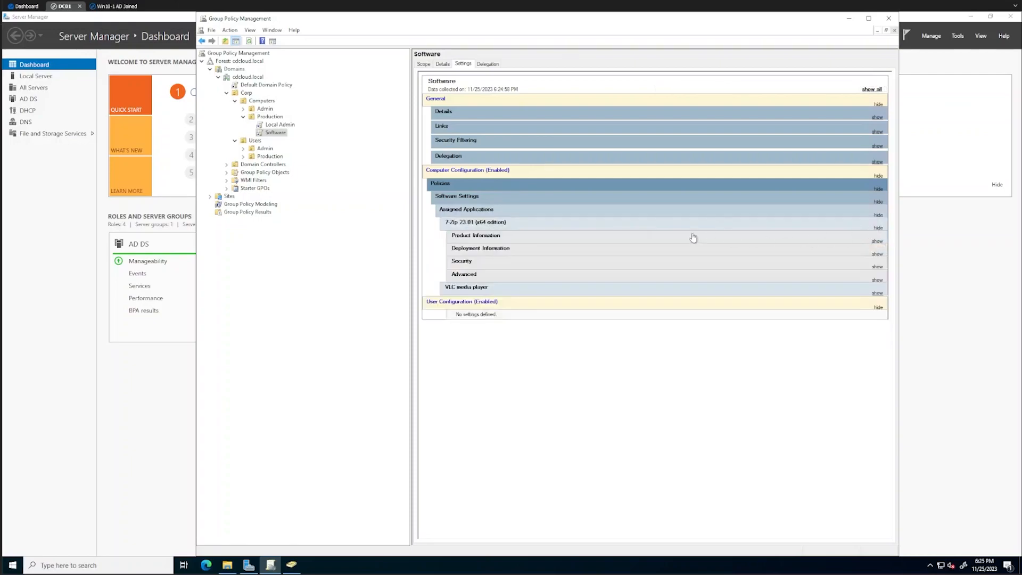
left_click(872, 90)
scroll(745, 239, "down", 5)
scroll(744, 241, "down", 3)
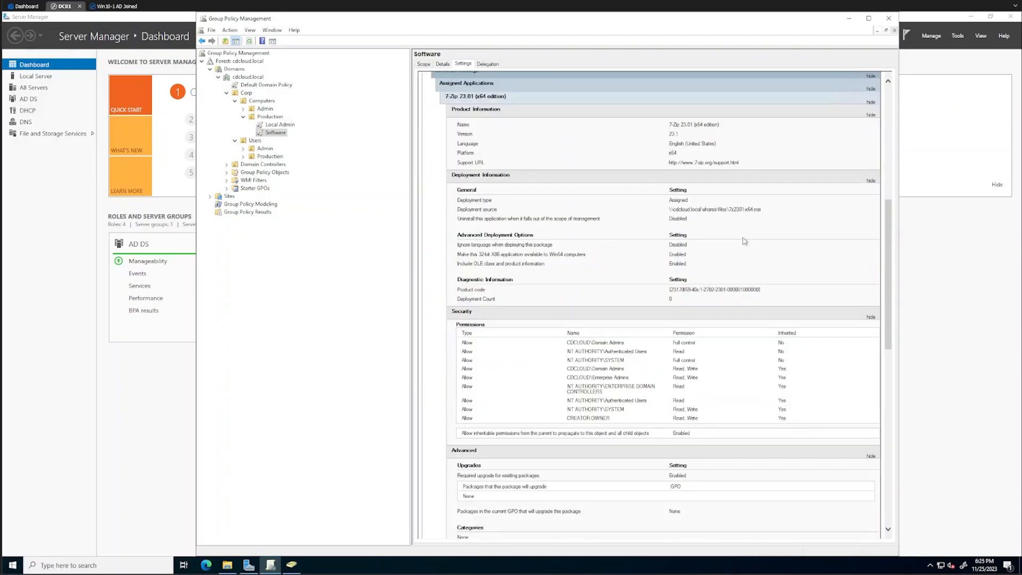
left_click_drag(672, 210, 762, 210)
left_click_drag(670, 125, 719, 125)
left_click_drag(706, 163, 740, 162)
- Review the VLC media player package's product and deployment details in the report, and collapse all sections
scroll(577, 210, "down", 8)
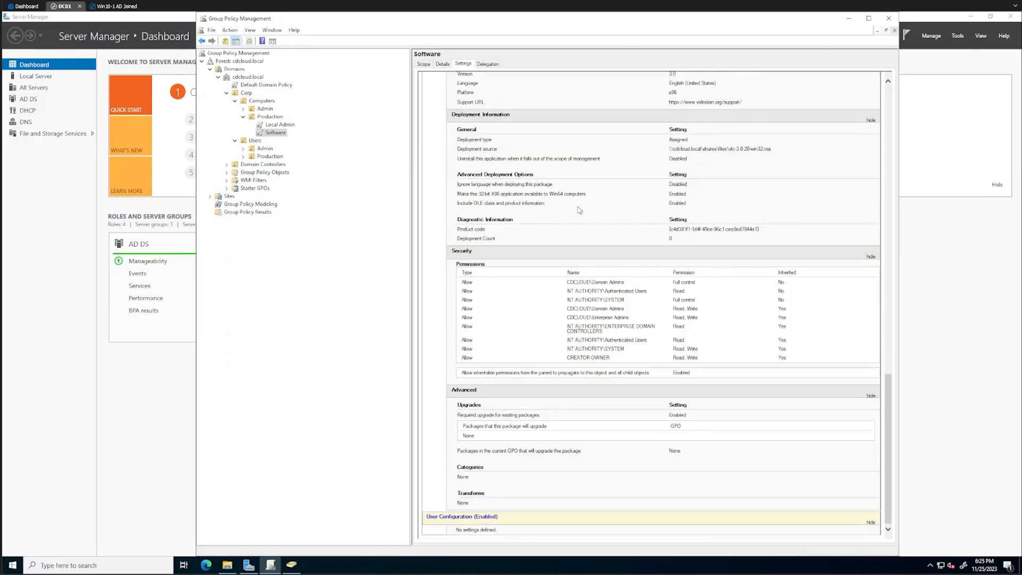
left_click_drag(669, 242, 739, 242)
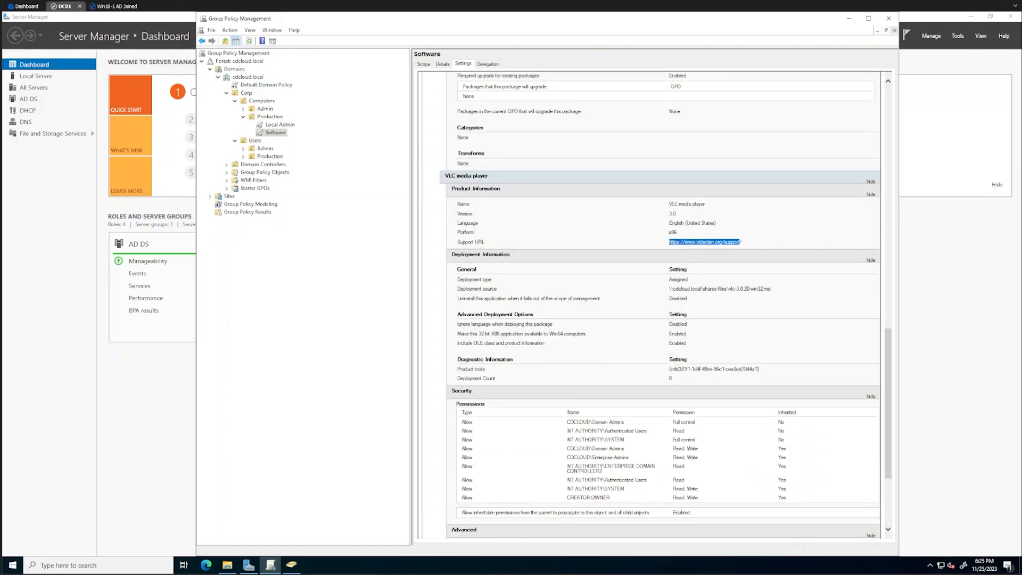
scroll(636, 202, "up", 1)
scroll(632, 212, "up", 10)
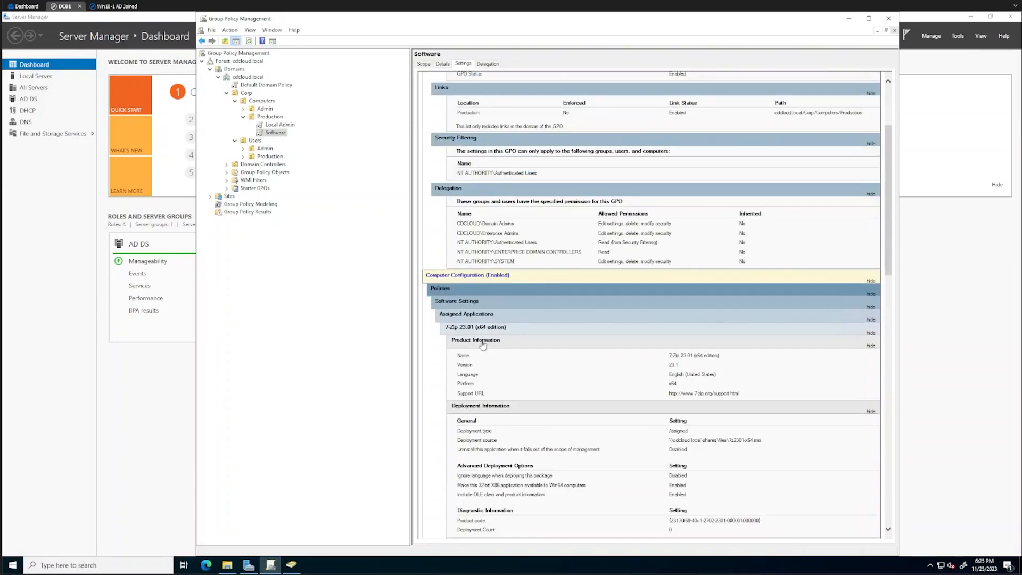
scroll(844, 149, "up", 3)
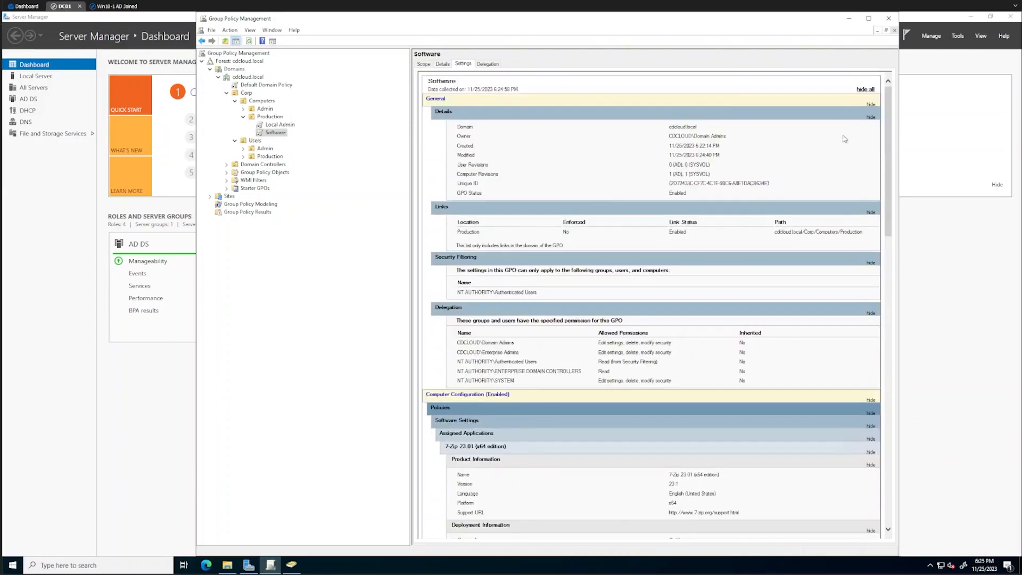
left_click(860, 90)
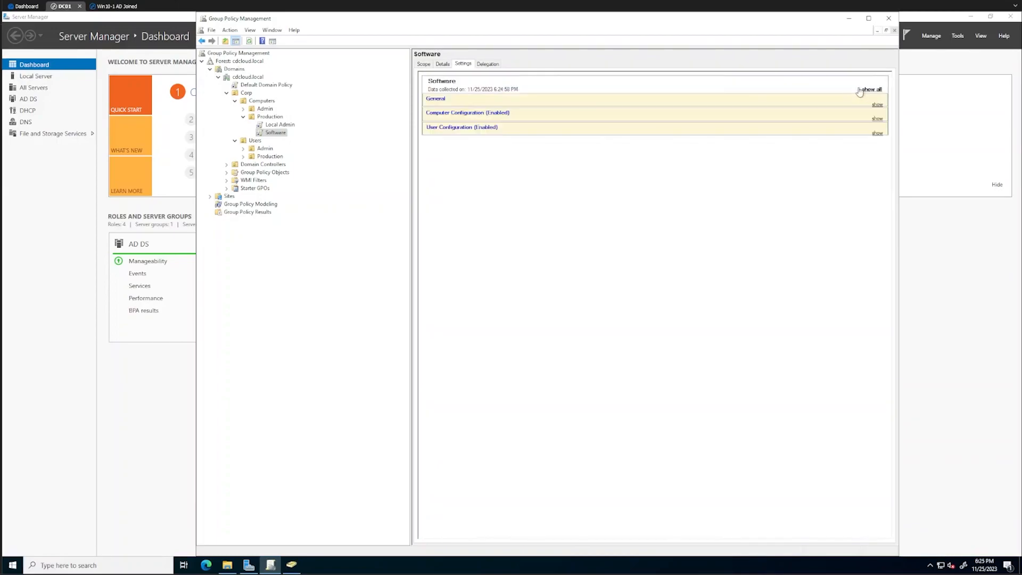
- Review the GPOs linked to the Production computers OU and reopen the Software GPO's settings report
left_click(262, 119)
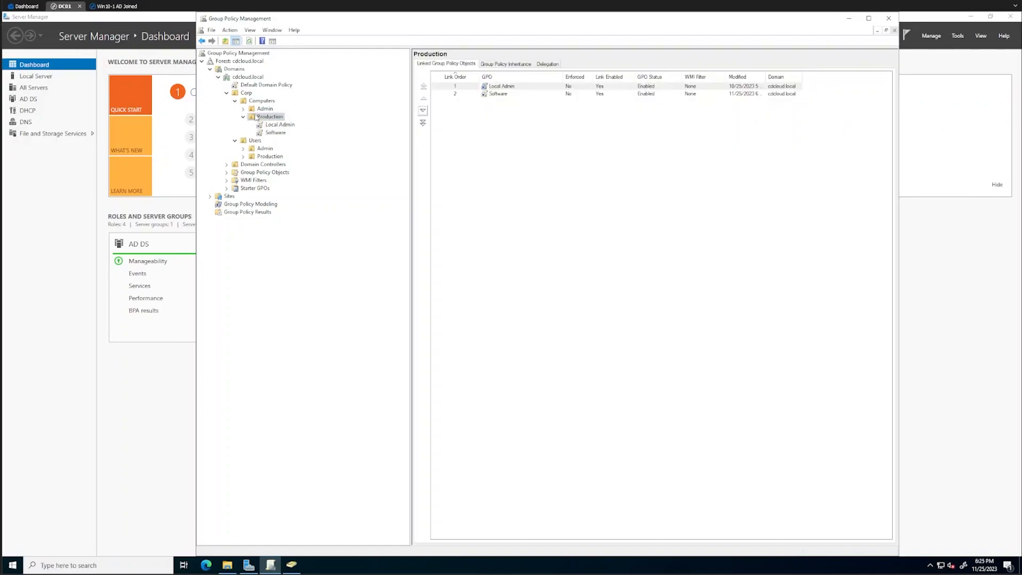
left_click(275, 133)
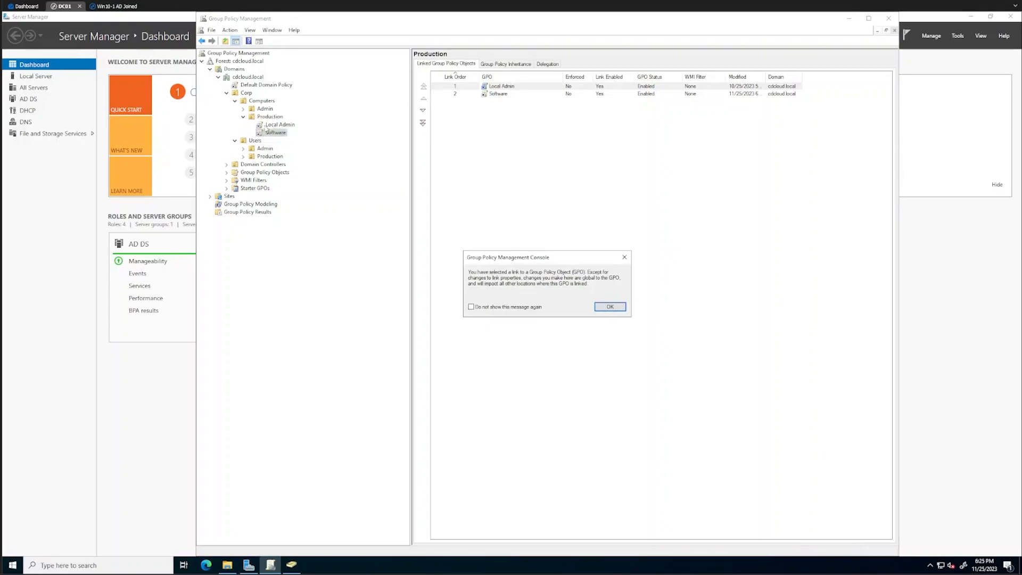
left_click(610, 306)
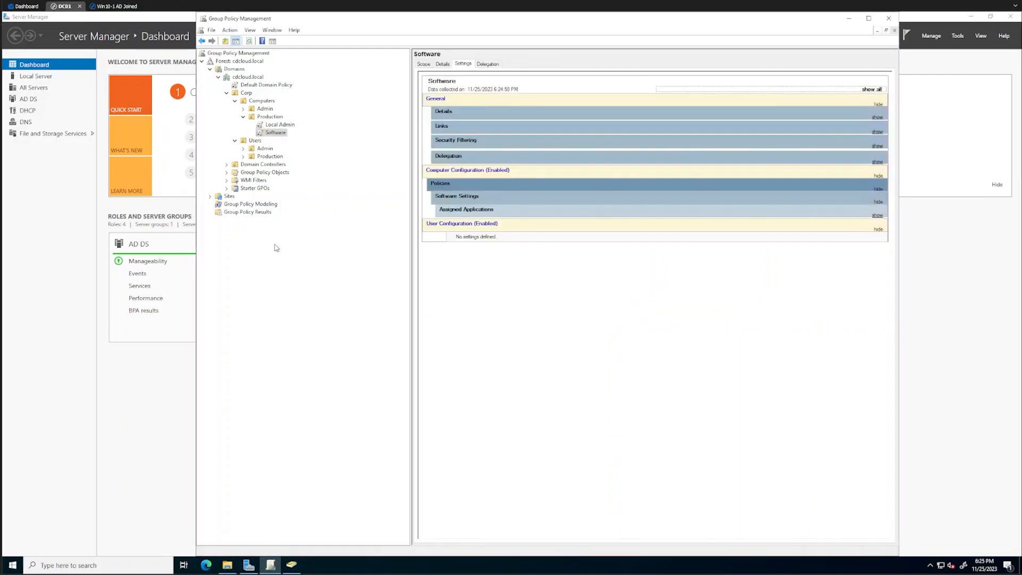
left_click(312, 367)
- Switch to the Win10-1 AD Joined machine and open a command prompt by running cmd
left_click(107, 7)
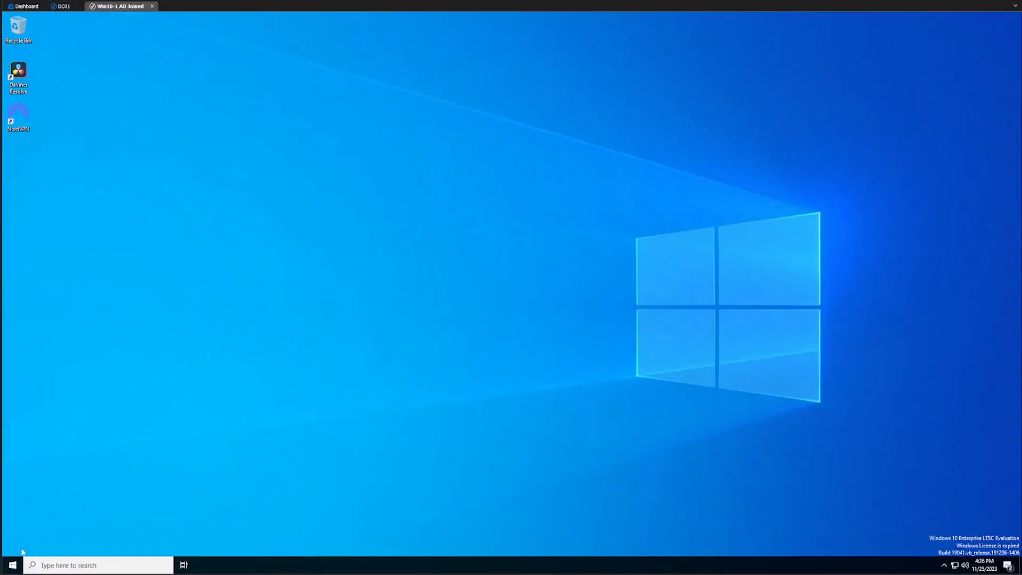
right_click(12, 567)
left_click(76, 524)
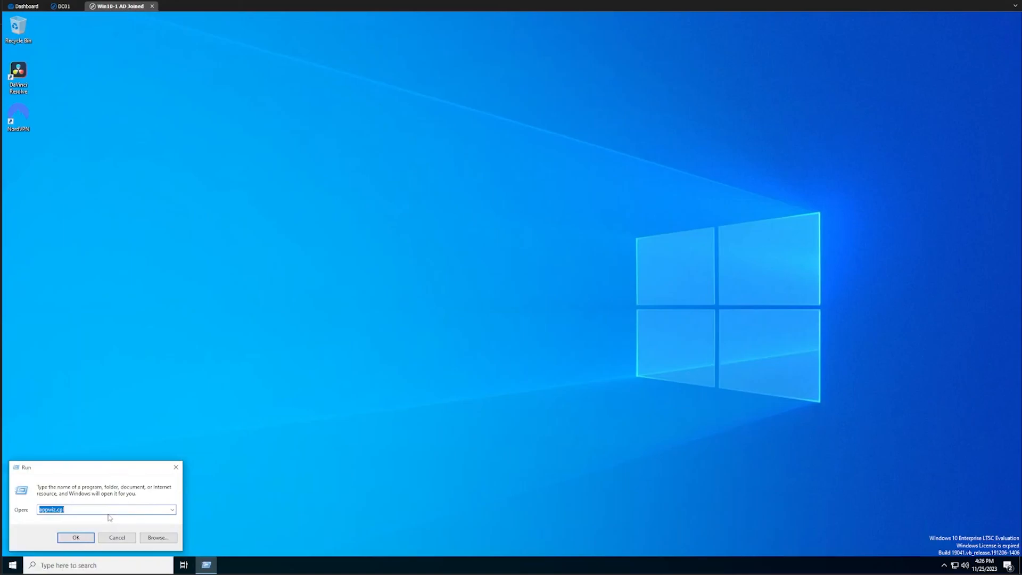
type("cmd")
key("Return")
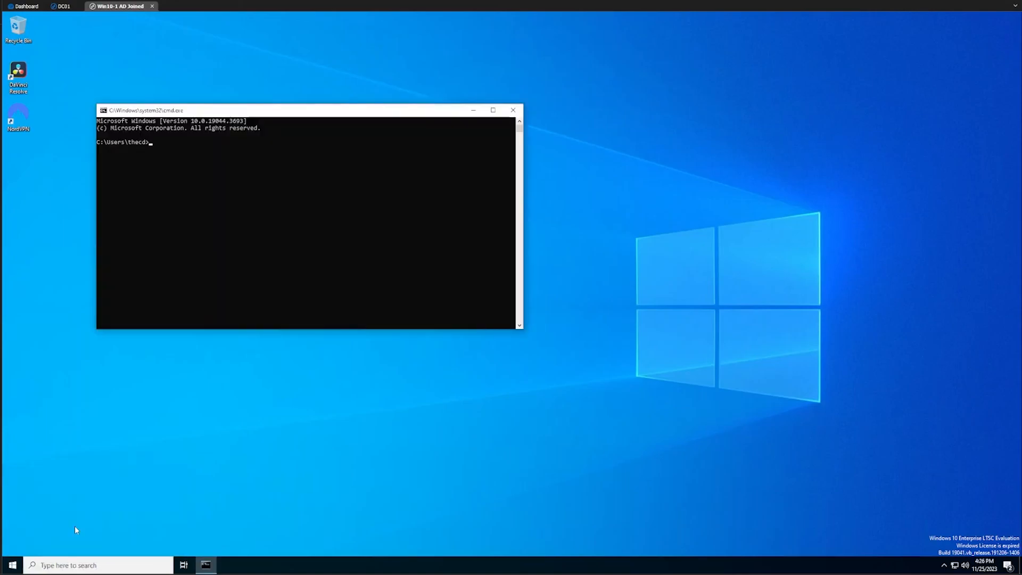
- Force a Group Policy update with gpupdate /force and agree to restart the computer
type("gpupdate /force")
key("Return")
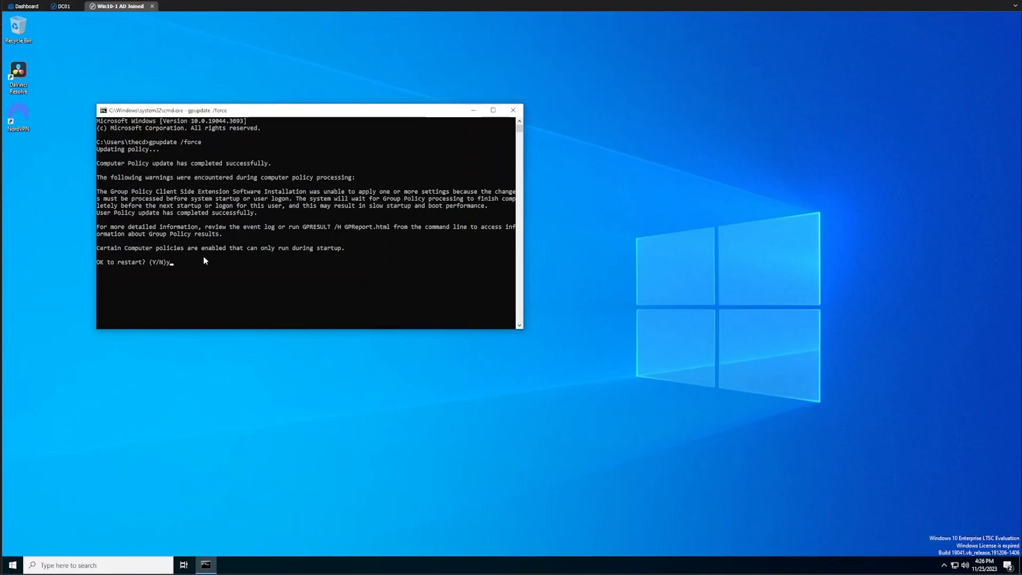
key("Return")
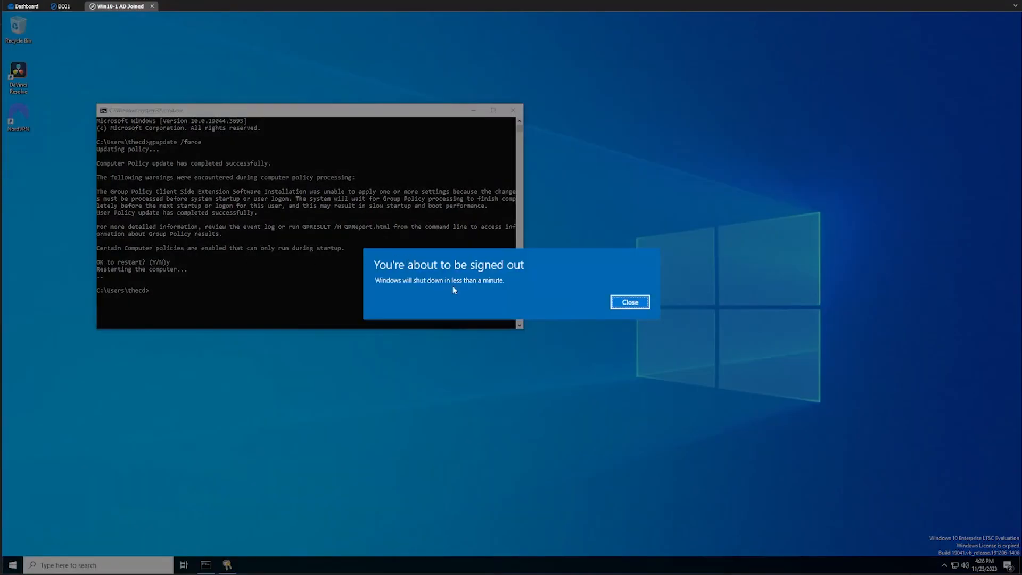
left_click(630, 301)
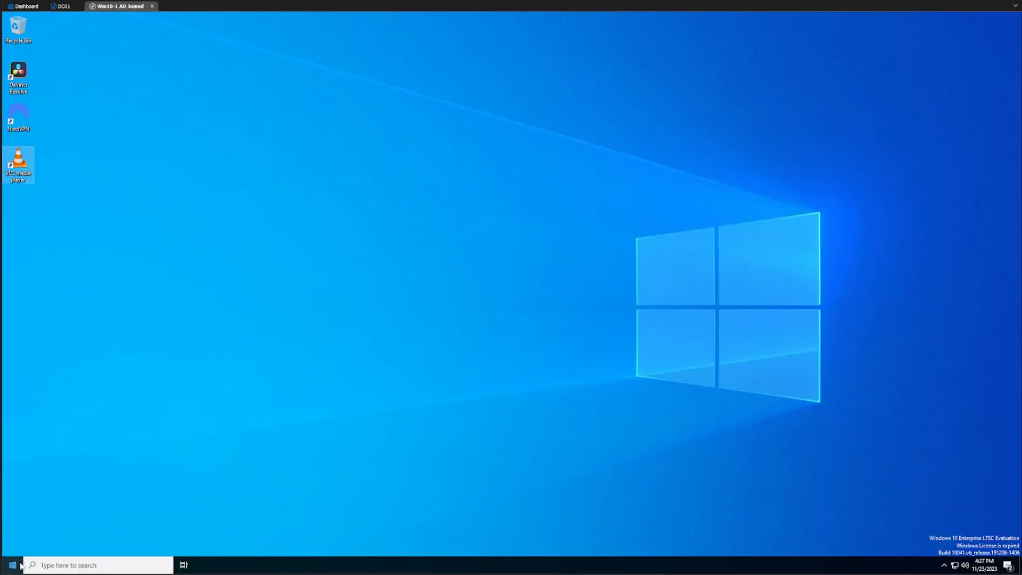
- Run appwiz.cpl on the restarted client and check the installed programs for 7-Zip and VLC media player
right_click(22, 562)
left_click(31, 526)
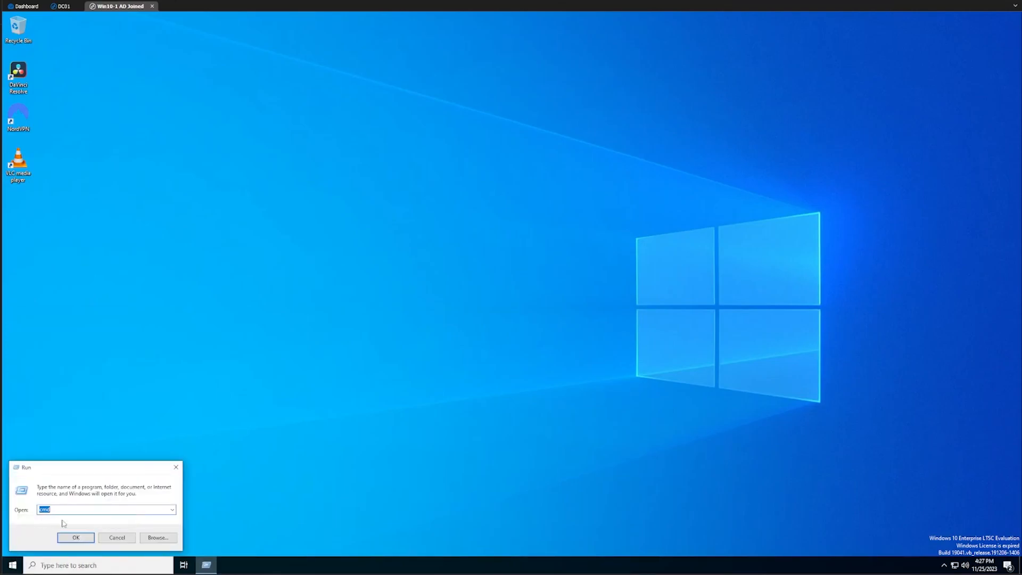
type("appwiz.cp")
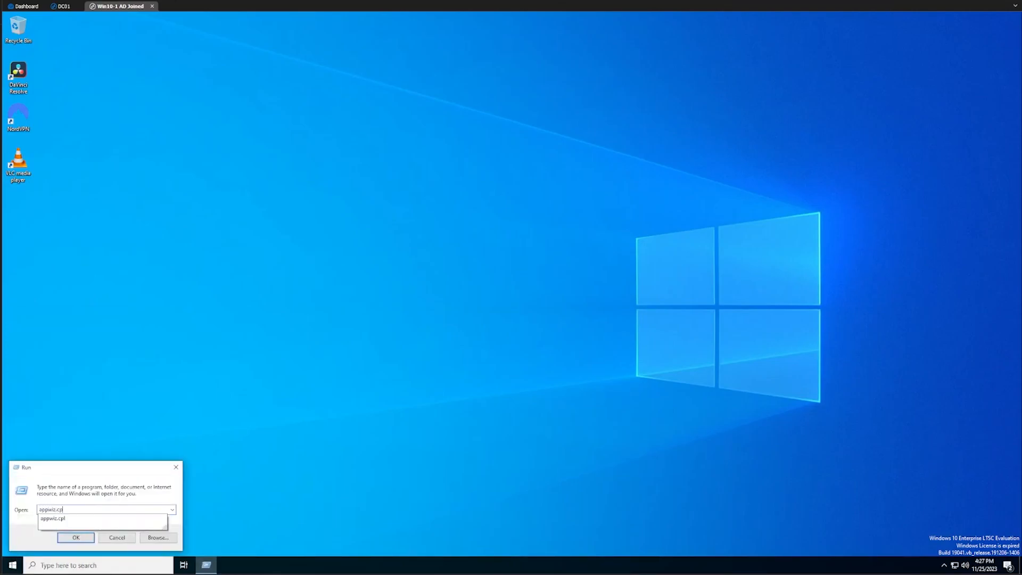
type("l")
key("Return")
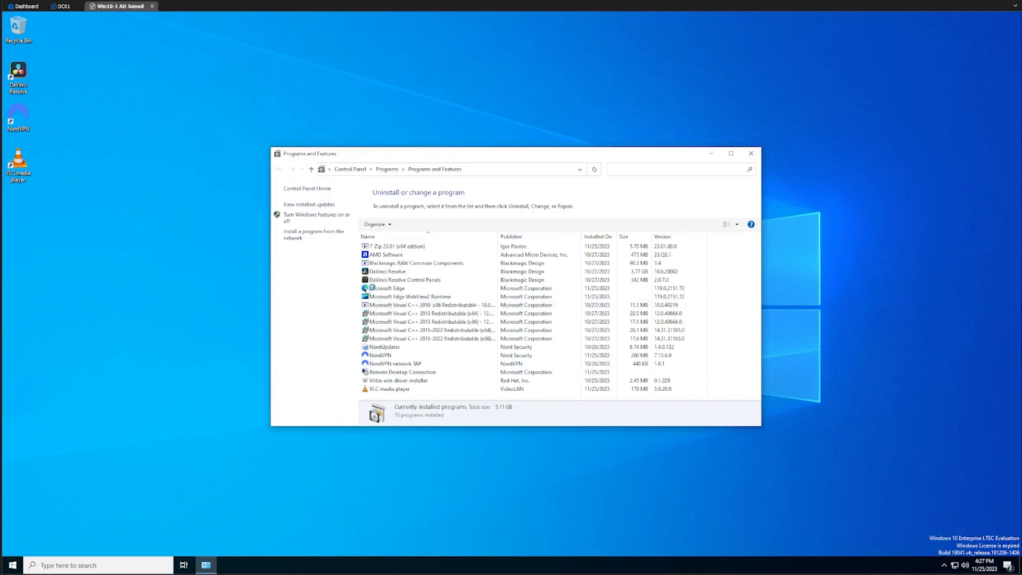
left_click(458, 247)
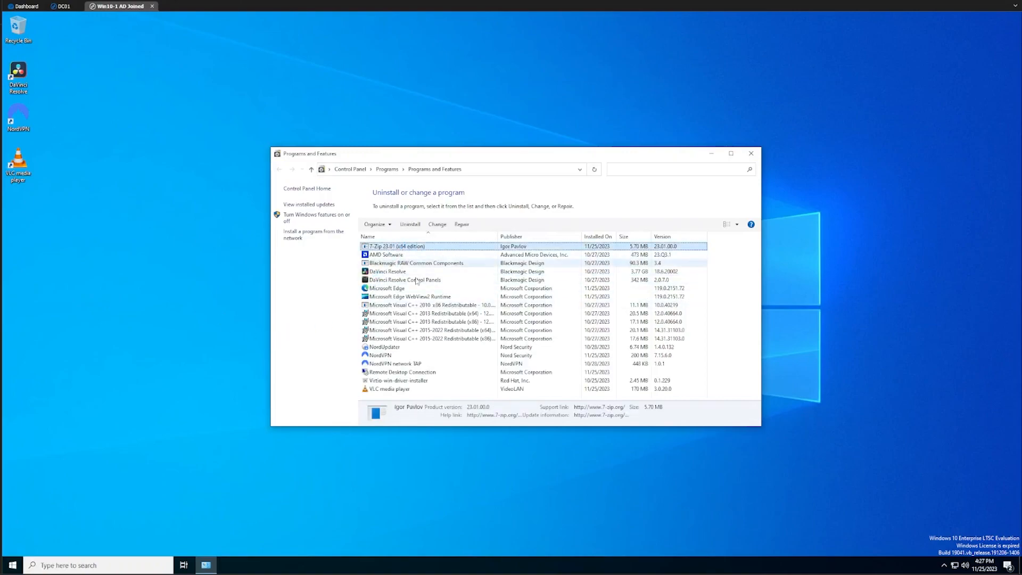
left_click(447, 389)
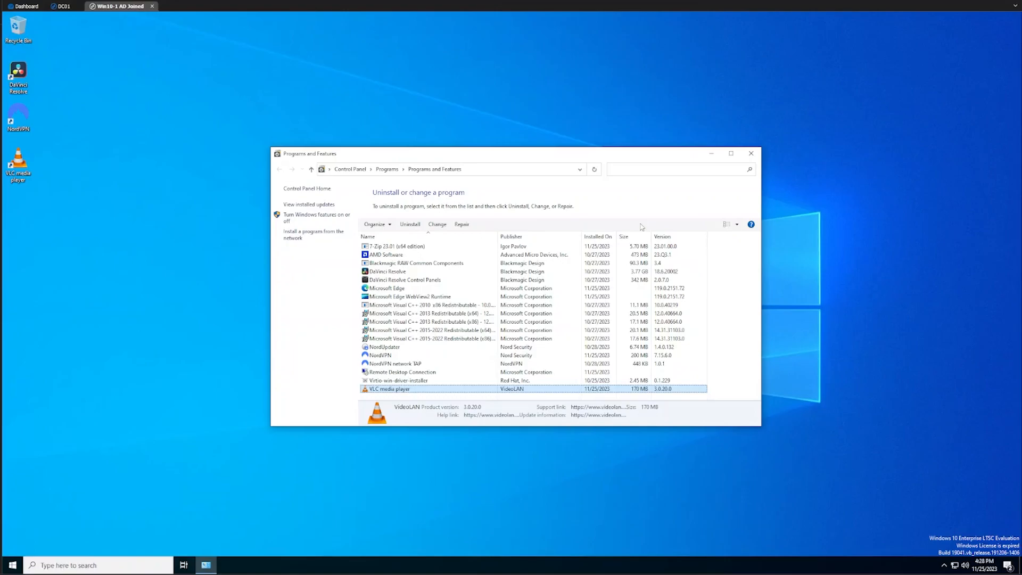
- Switch to DC01 and check which user account is in the Corp > Users > Admin OU in Active Directory Users and Computers
left_click(68, 8)
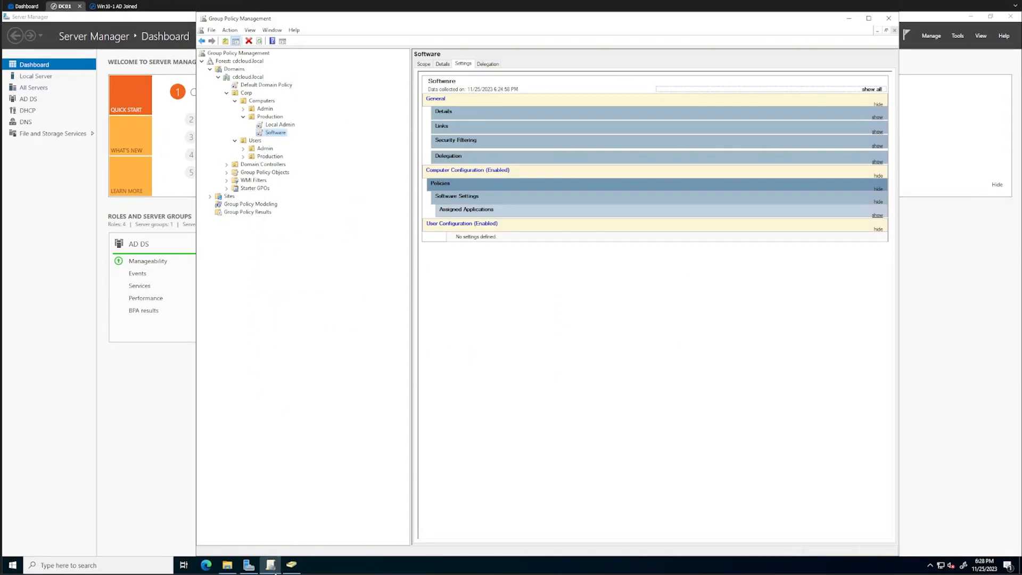
left_click(292, 566)
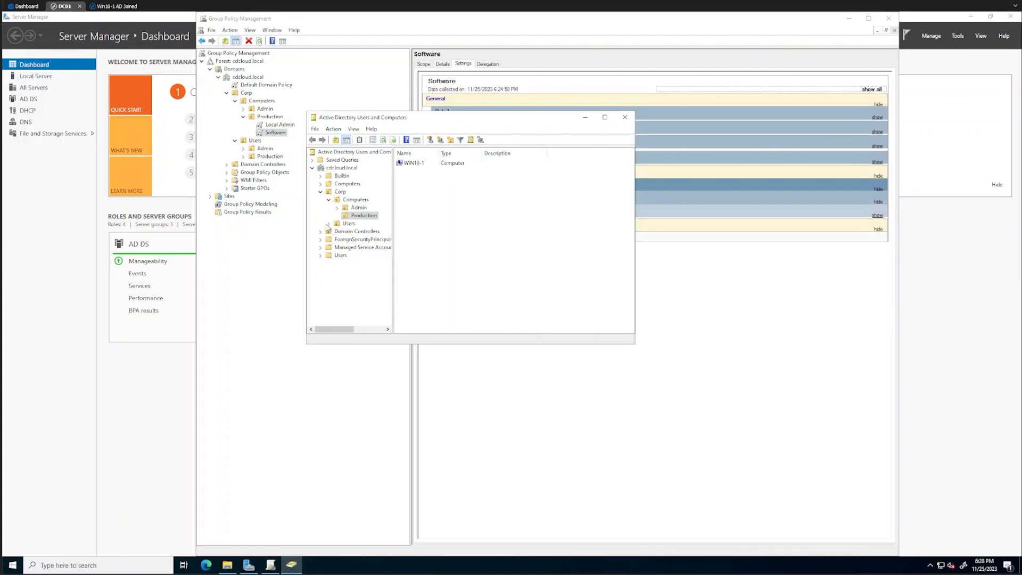
left_click(328, 223)
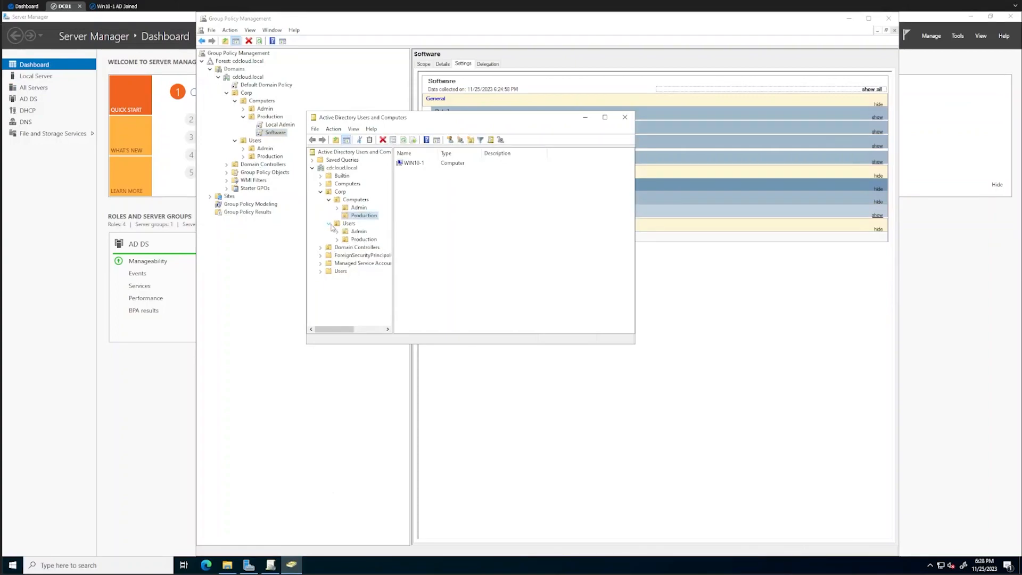
left_click(357, 232)
left_click(411, 165)
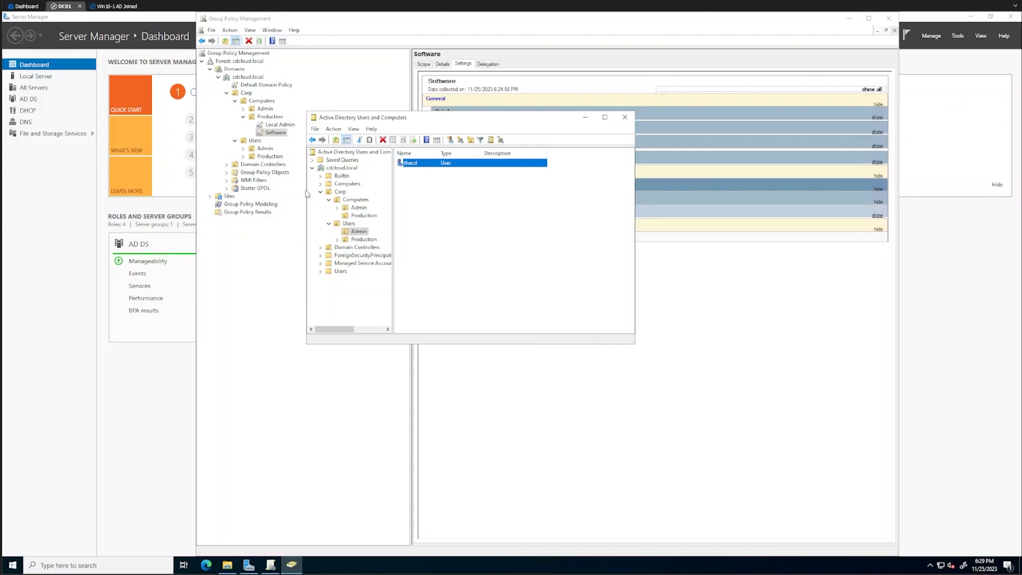
- Create a GPO named Hide CP Items in Group Policy Management and link it to the Corp > Users > Admin OU
left_click(279, 271)
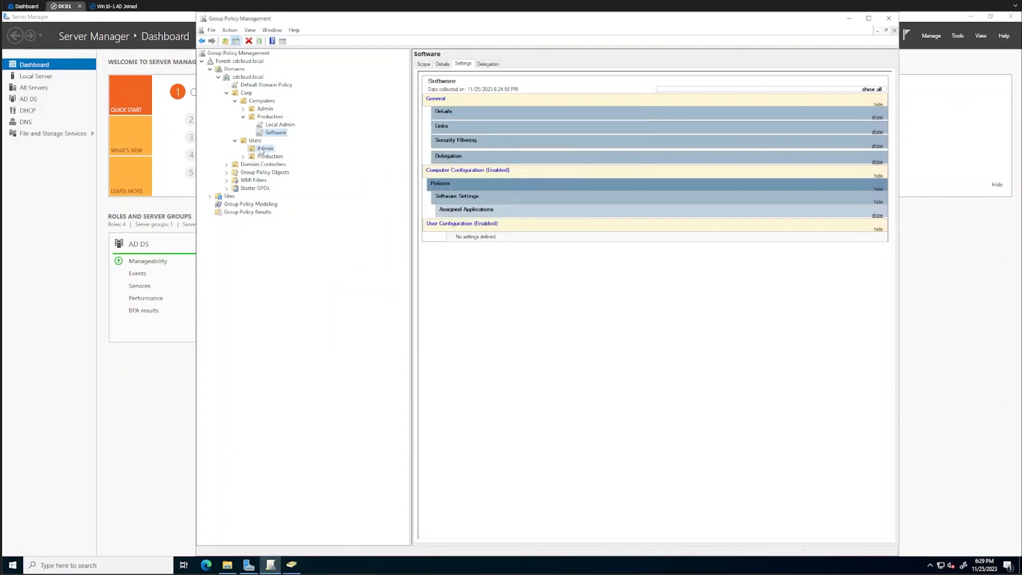
left_click(263, 149)
right_click(265, 149)
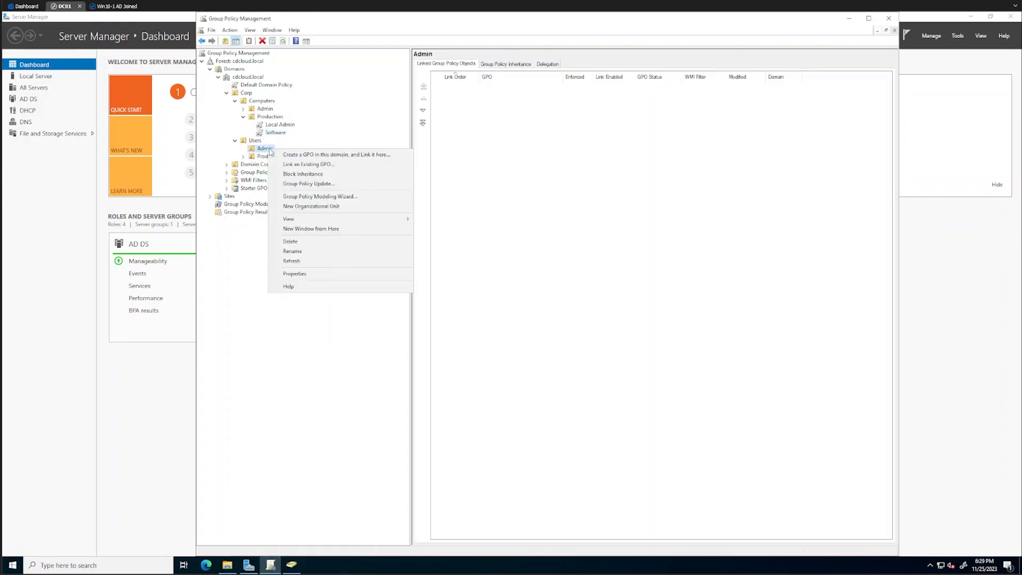
left_click(305, 155)
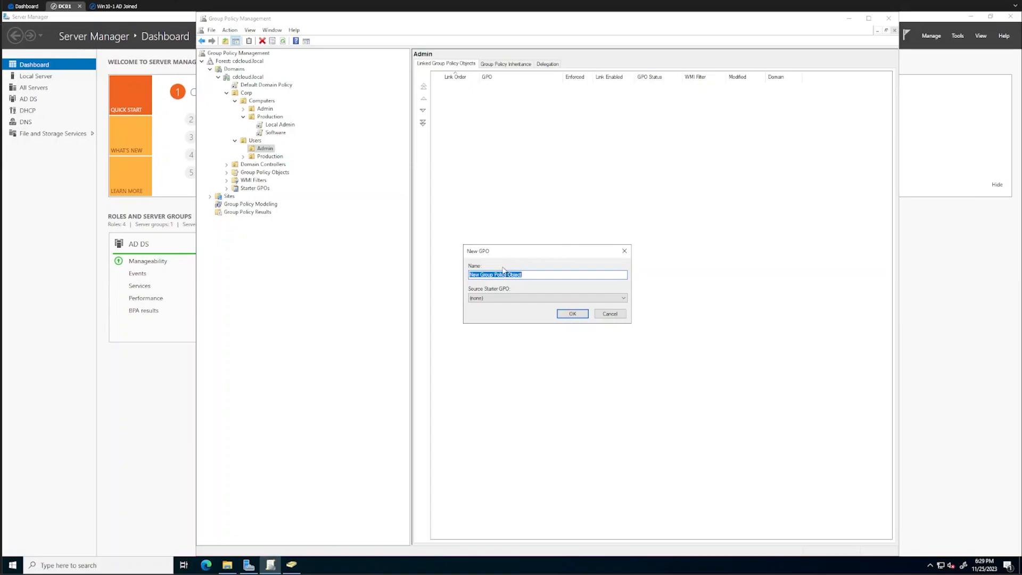
type("Hide CP Items")
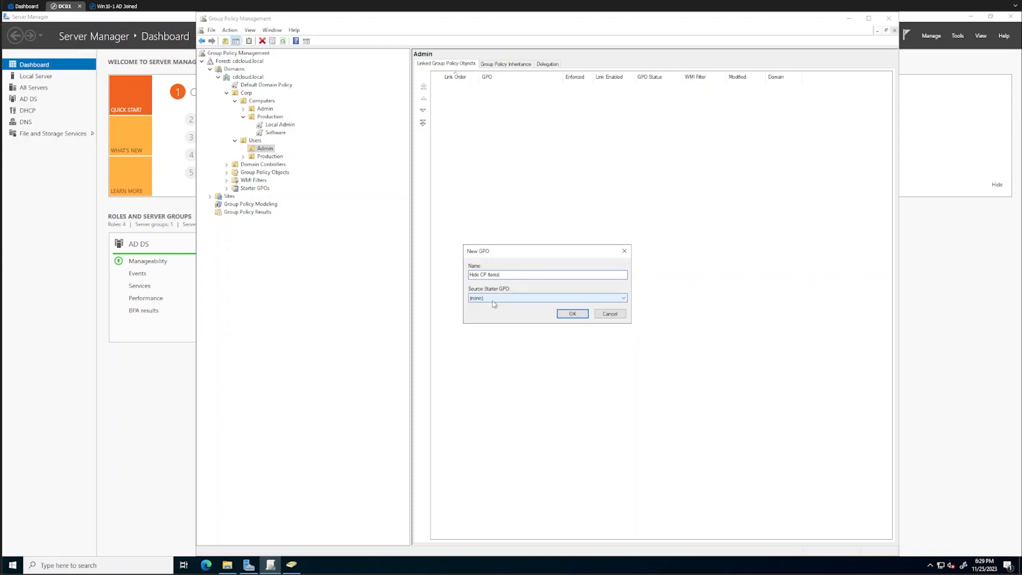
left_click(565, 315)
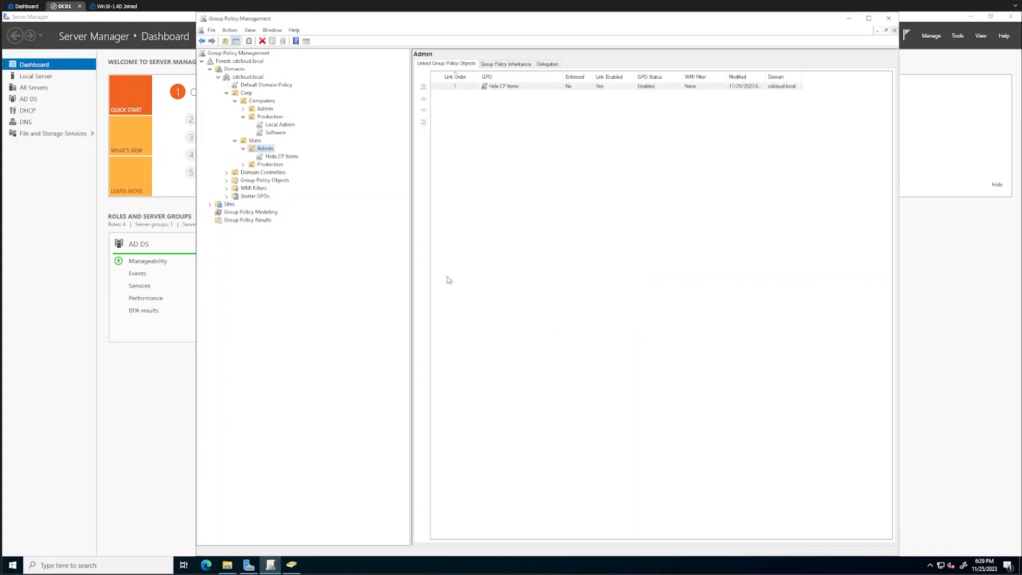
- Open the Hide CP Items GPO for editing, enlarge the editor window and widen its console tree
right_click(288, 158)
left_click(306, 166)
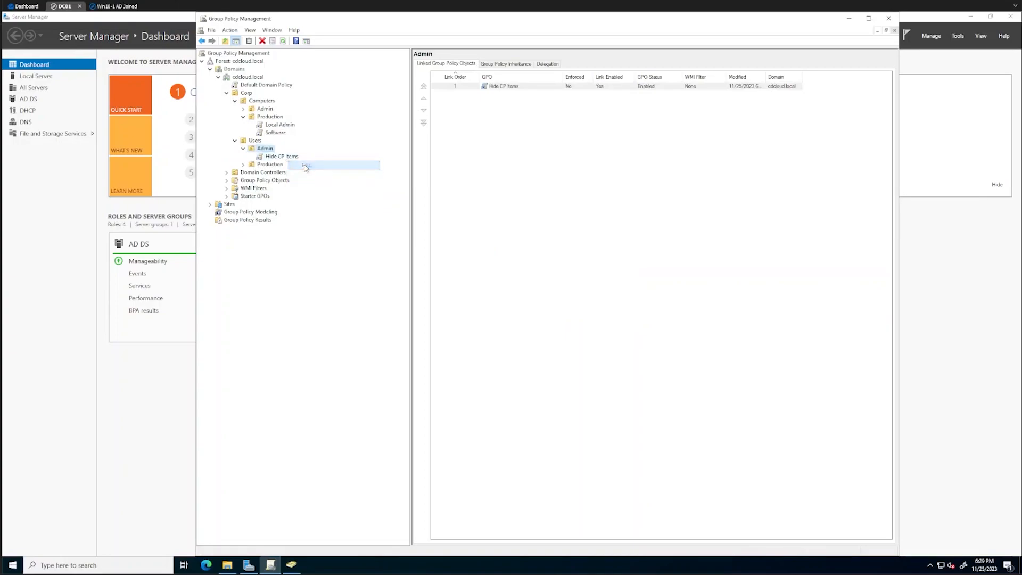
left_click_drag(384, 294, 564, 423)
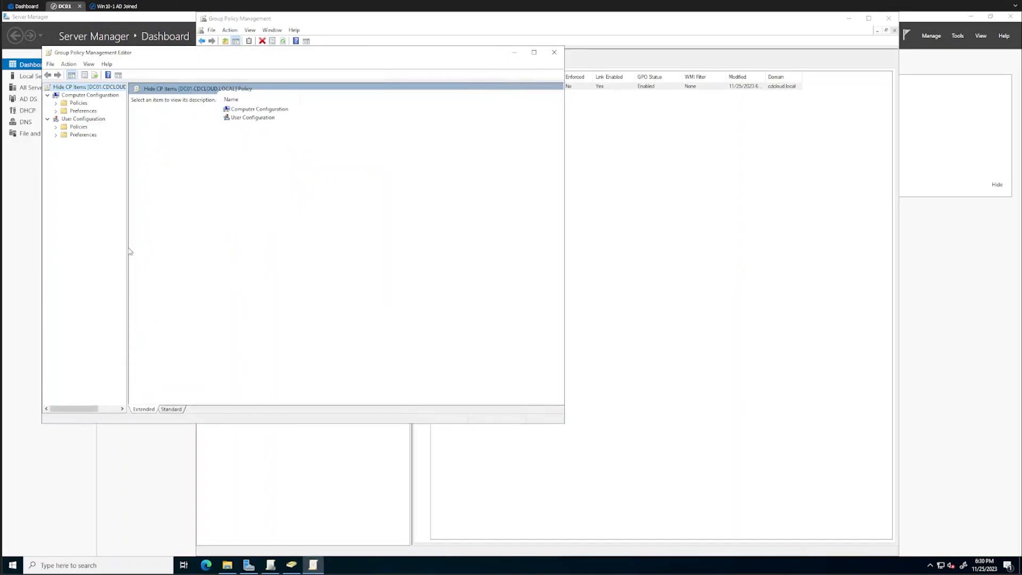
left_click_drag(128, 249, 228, 245)
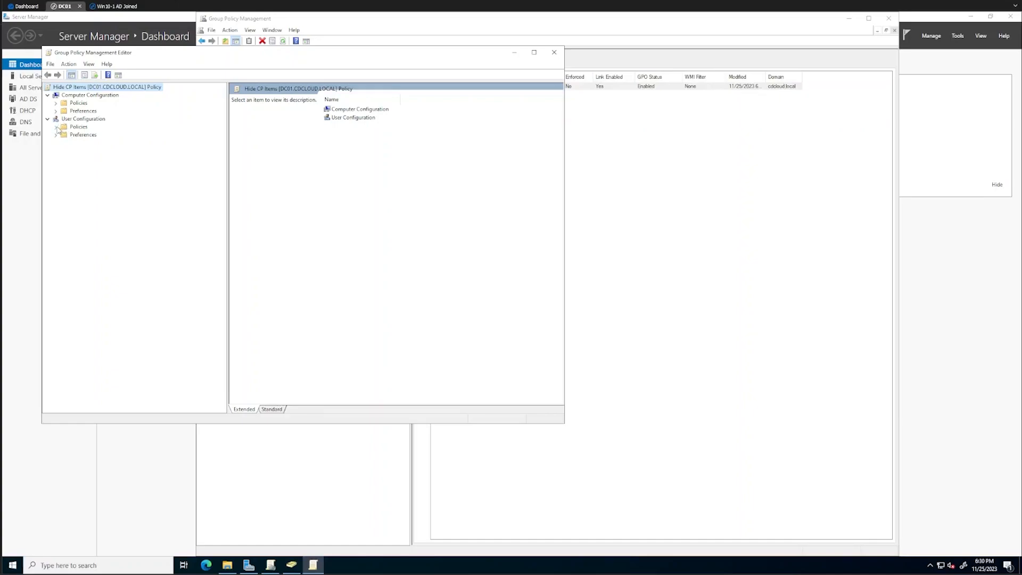
- Show the Control Panel policies under User Configuration > Policies > Administrative Templates
left_click(56, 128)
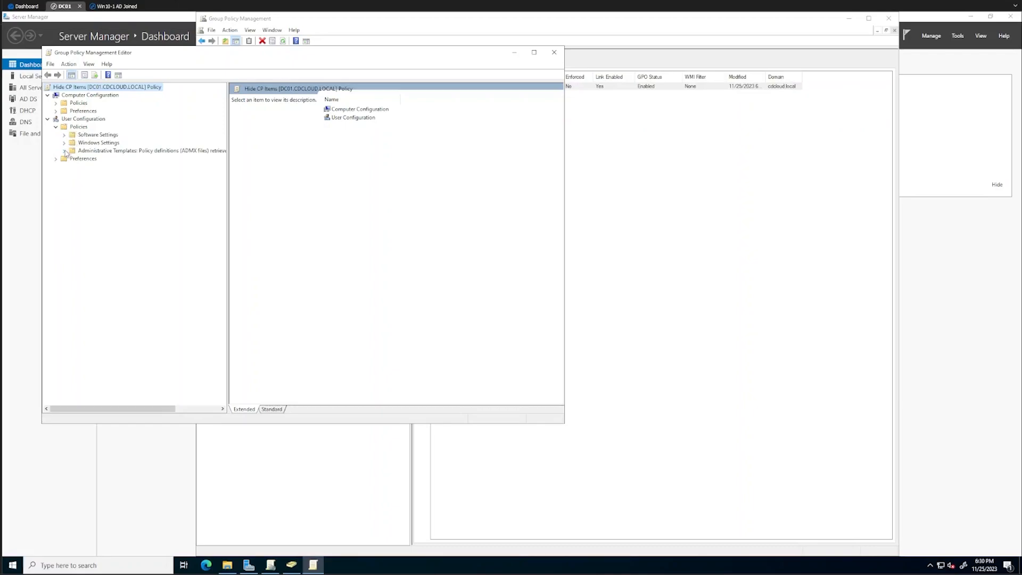
left_click(65, 152)
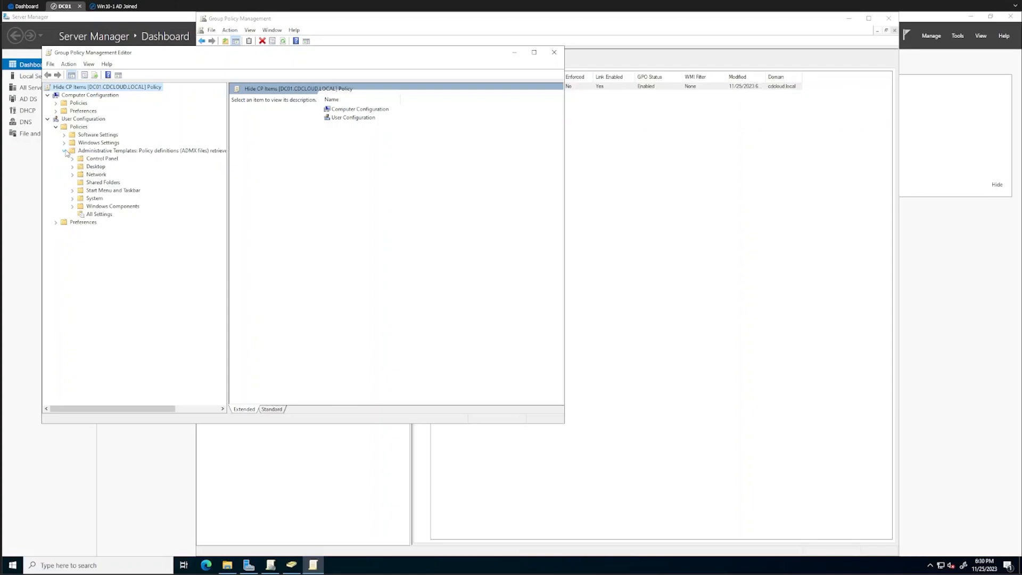
left_click(72, 159)
left_click(90, 159)
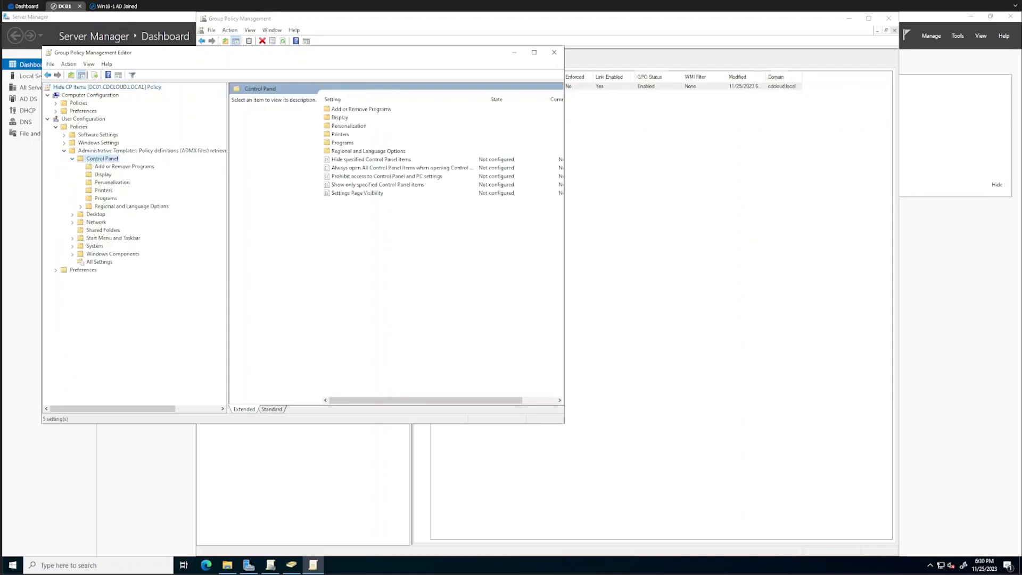
- Set "Hide specified Control Panel items" to Enabled and open its list of disallowed items at the first value row
double_click(352, 161)
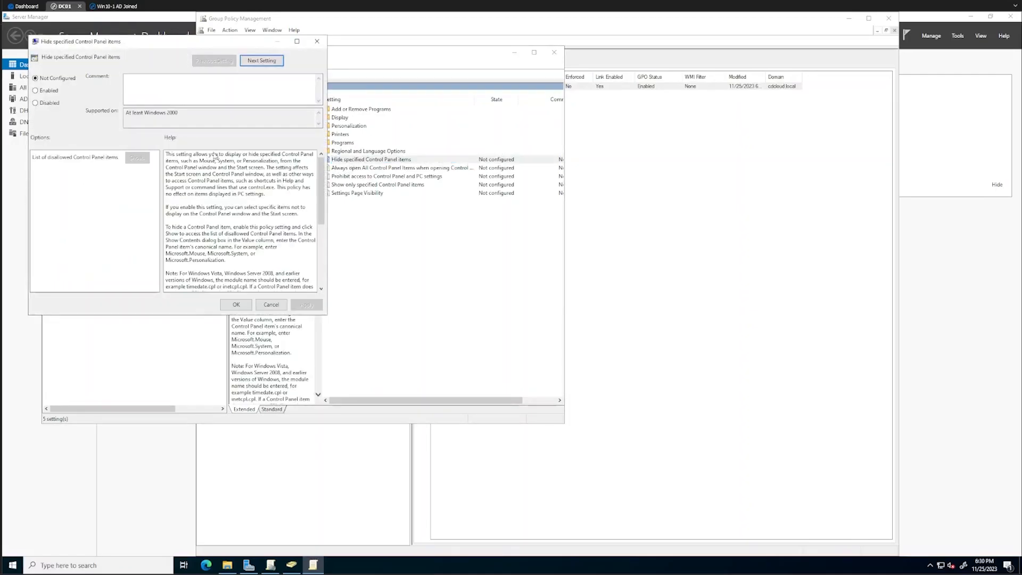
left_click(48, 92)
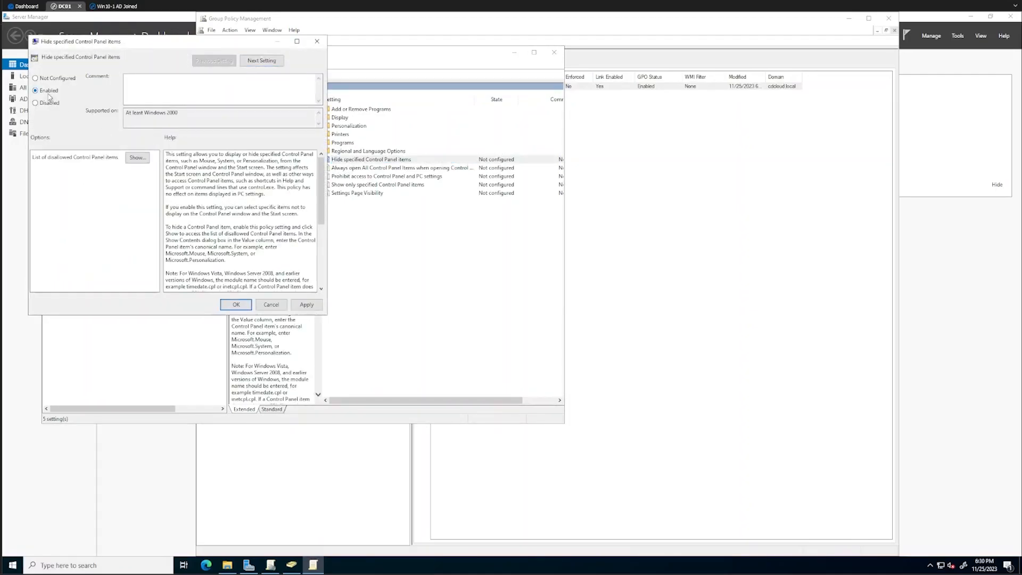
left_click(137, 158)
left_click(81, 96)
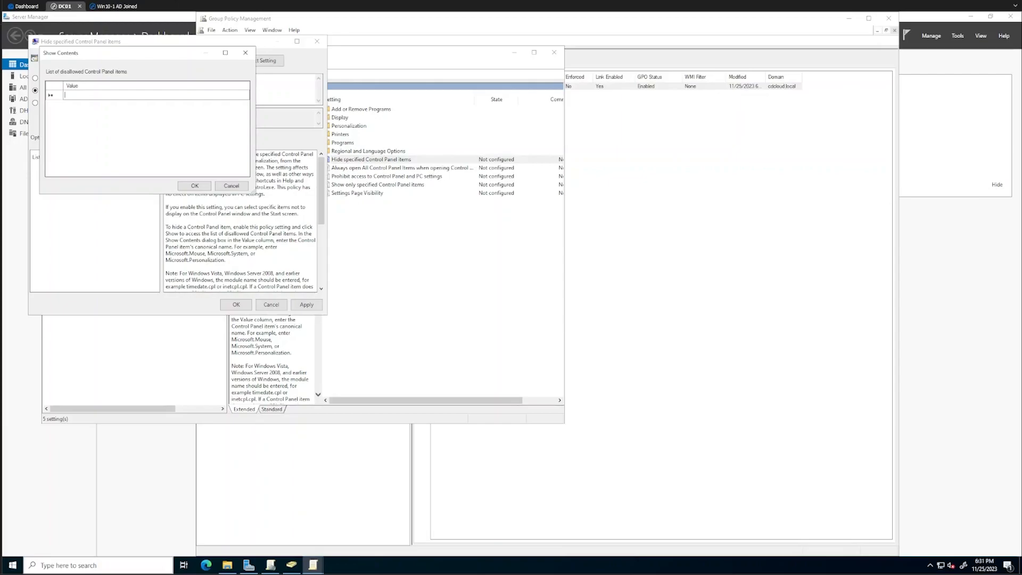
- View all Control Panel items as small icons on Win10-1 to look up item names, and return to DC01
left_click(107, 7)
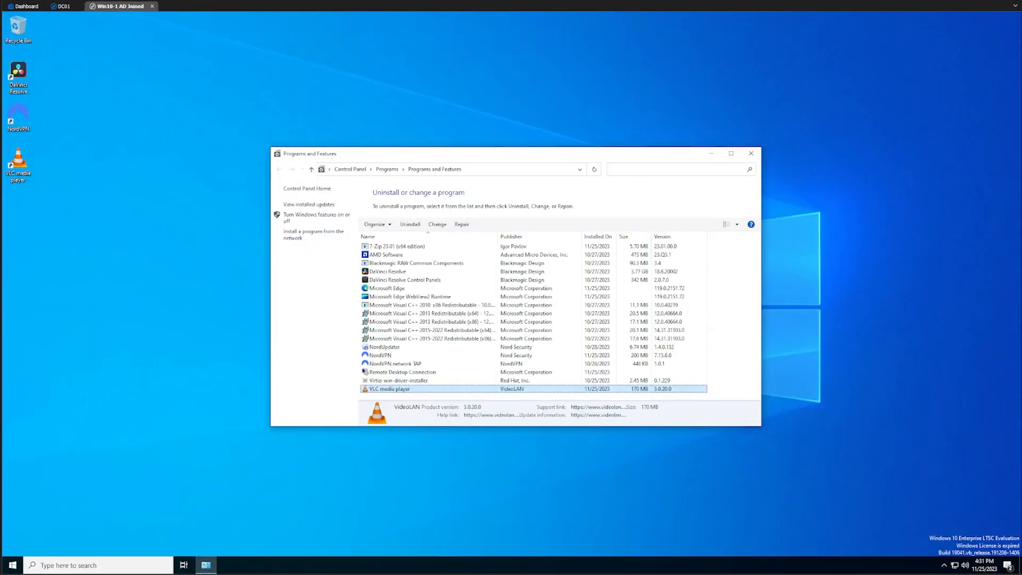
left_click(356, 169)
left_click(649, 193)
left_click(660, 228)
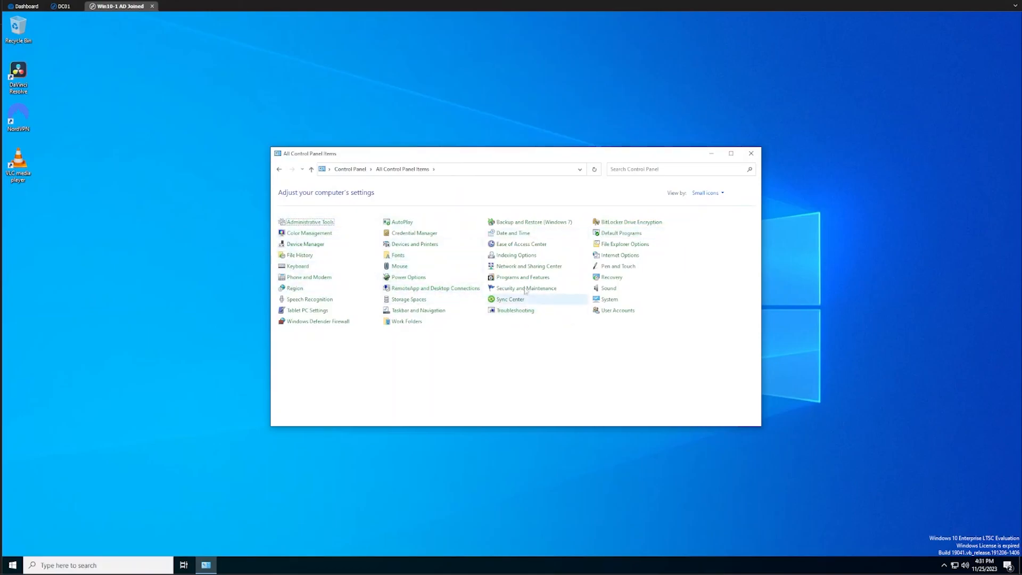
left_click(63, 7)
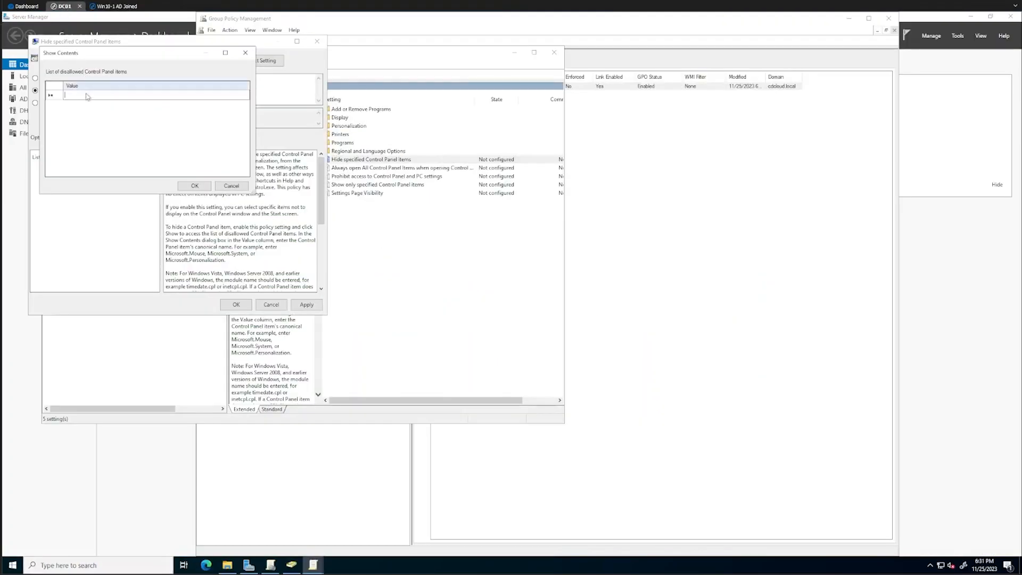
- List Phone and Modem and Power Options as disallowed Control Panel items, checking the names against Control Panel on Win10-1
type("Phone and Modem")
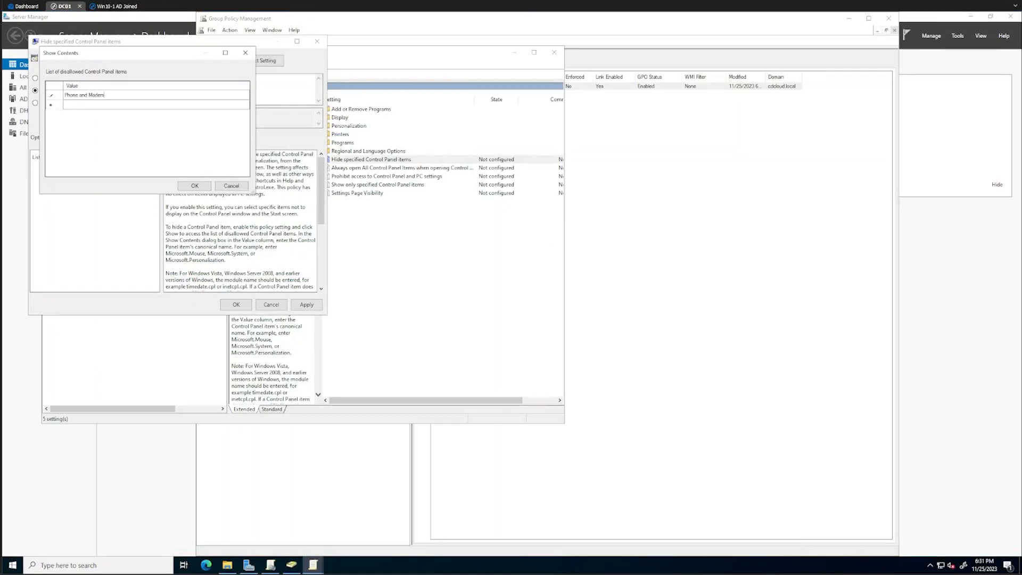
key("Return")
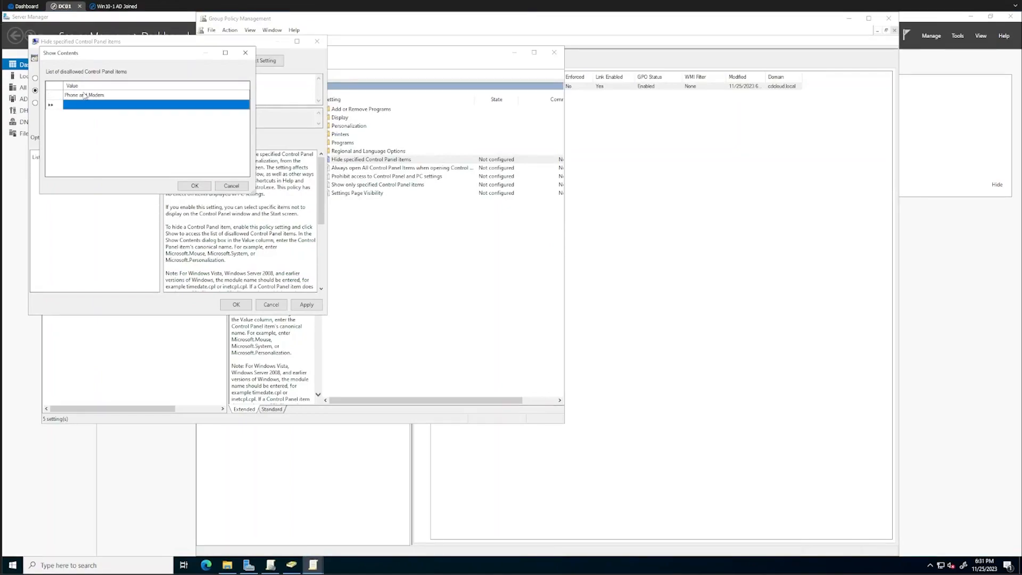
type("Power Options")
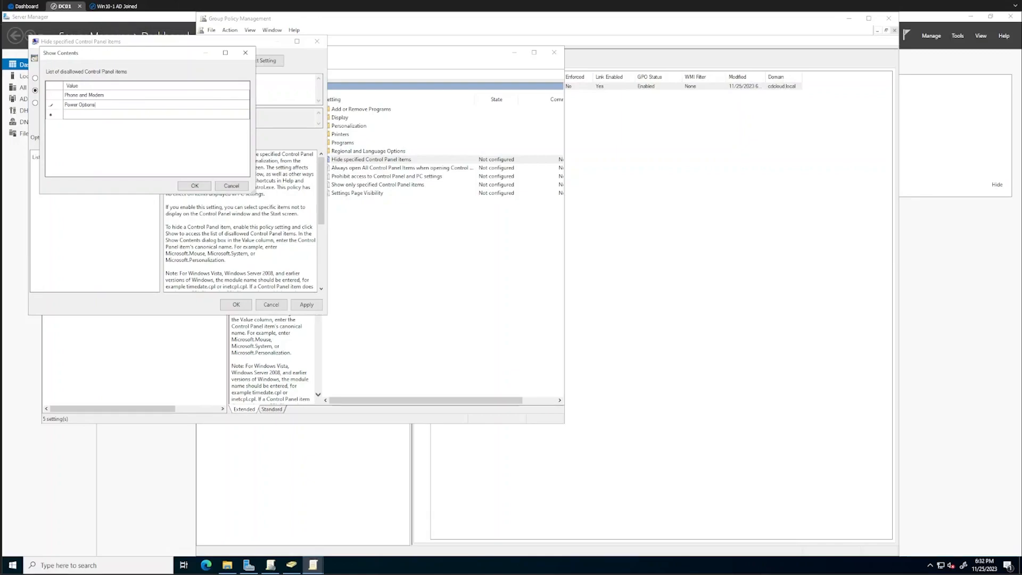
left_click(118, 6)
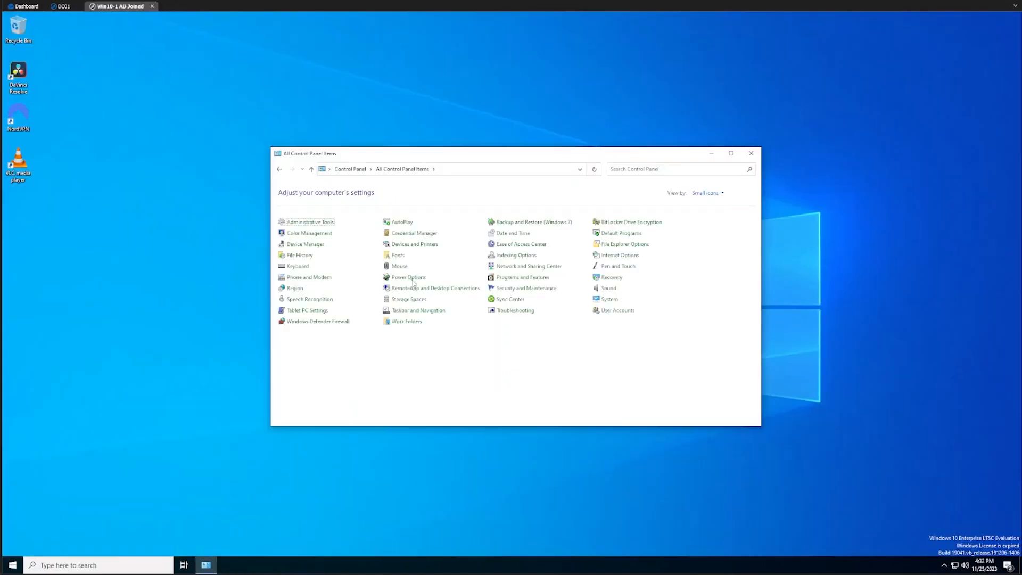
left_click(62, 6)
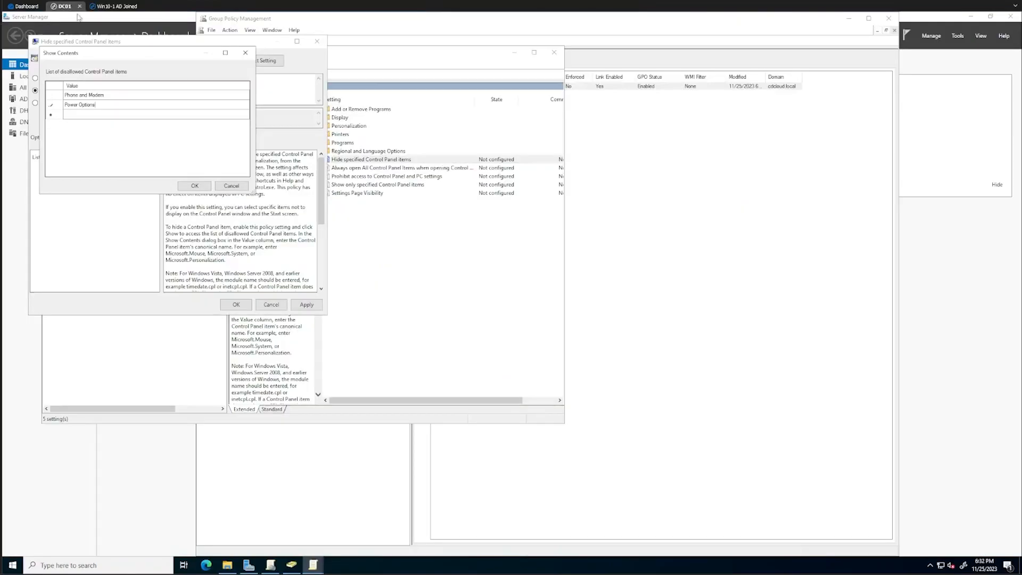
- Accept the disallowed items list, apply the "Hide specified Control Panel items" setting and close the policy editor
left_click(193, 186)
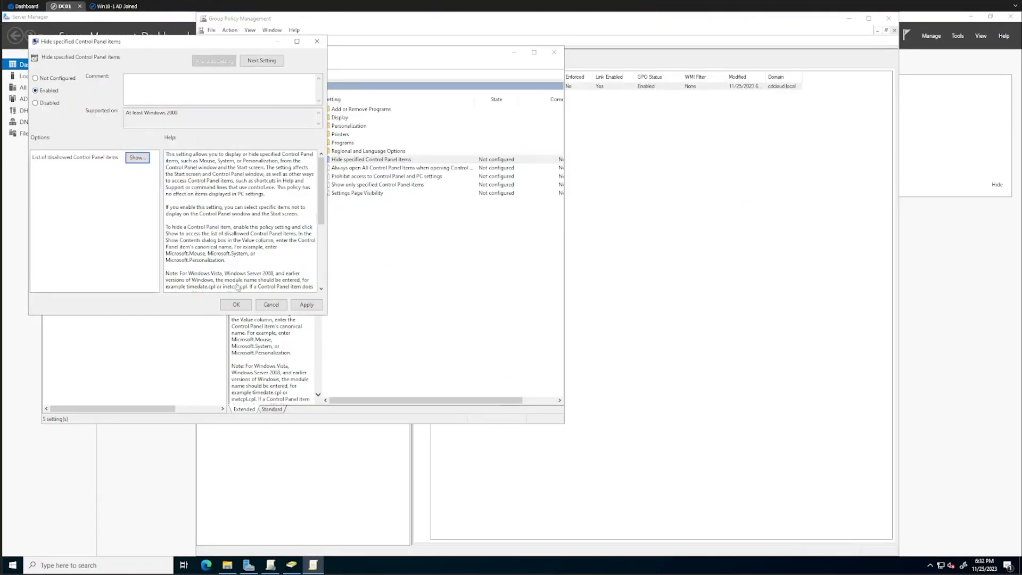
left_click(303, 307)
left_click(236, 304)
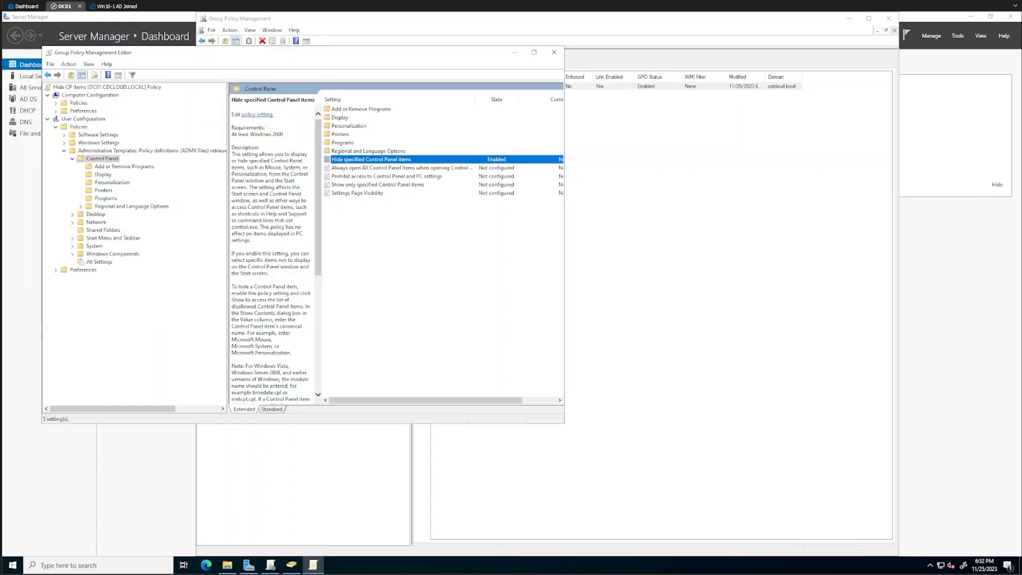
left_click(552, 56)
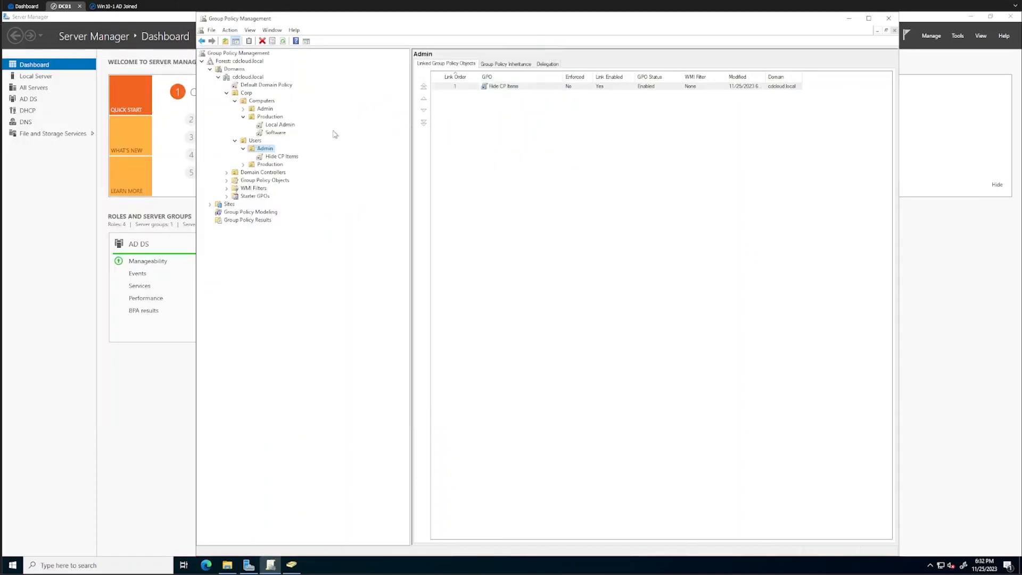
- Review the fully expanded settings report of the Hide CP Items GPO, including its list of disallowed Control Panel items
left_click(272, 158)
left_click(609, 307)
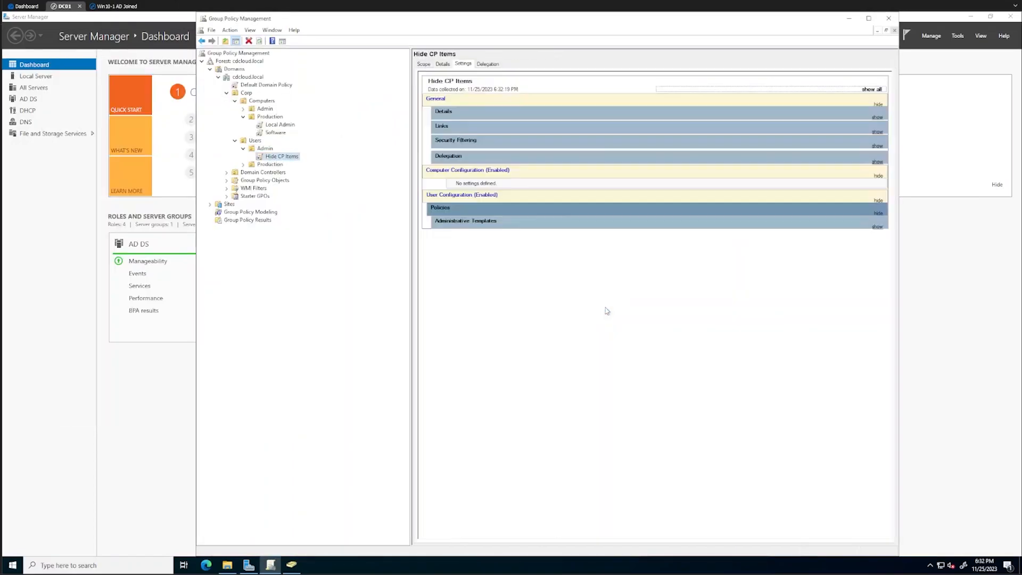
left_click(876, 90)
scroll(660, 234, "down", 1)
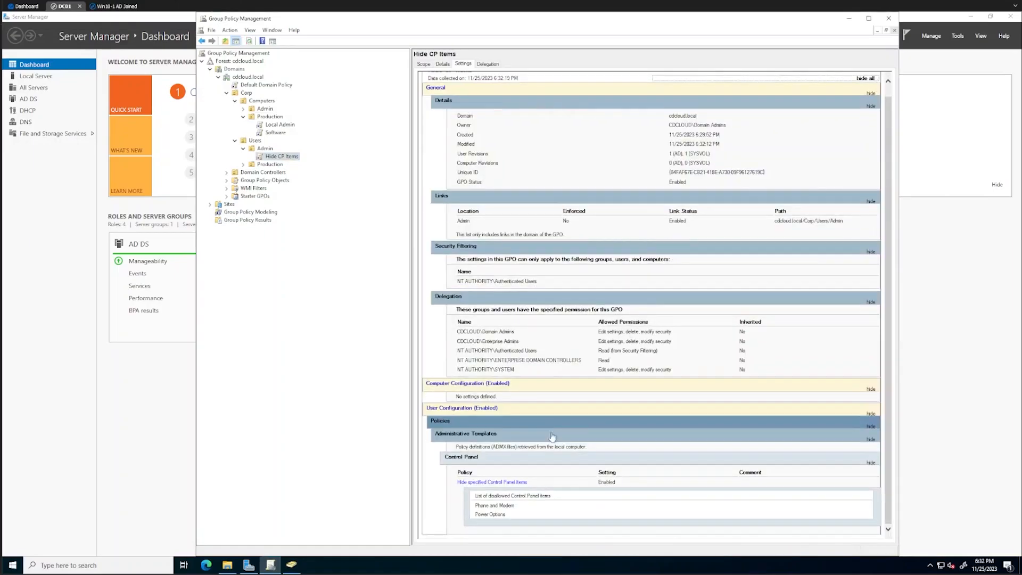
left_click_drag(484, 495, 515, 506)
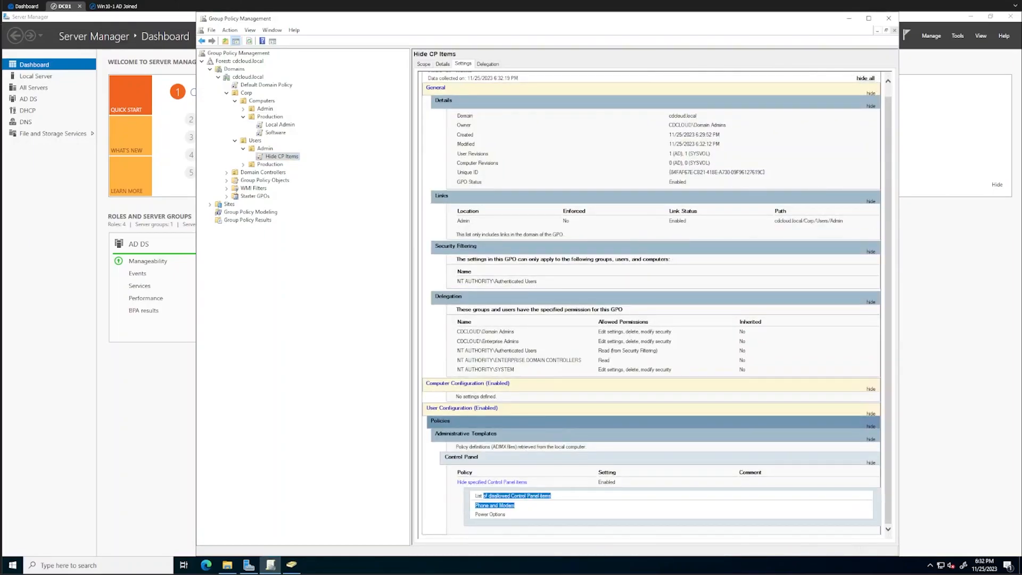
left_click(537, 513)
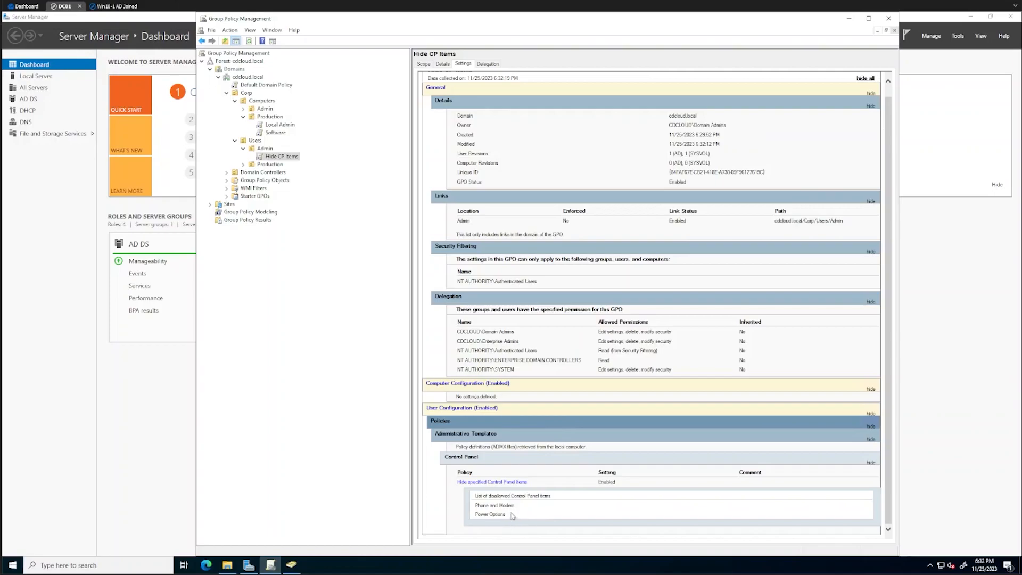
- On Win10-1, open a Command Prompt through Run and force a policy refresh with gpupdate /force
left_click(121, 9)
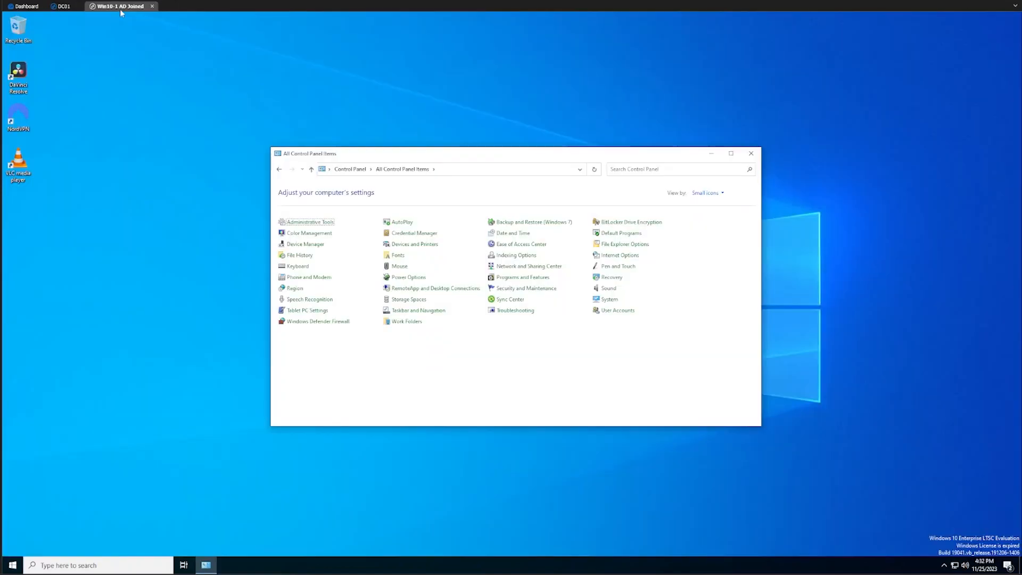
right_click(12, 565)
left_click(33, 522)
type("cmd")
key("Return")
type("gpupdate /force")
key("Return")
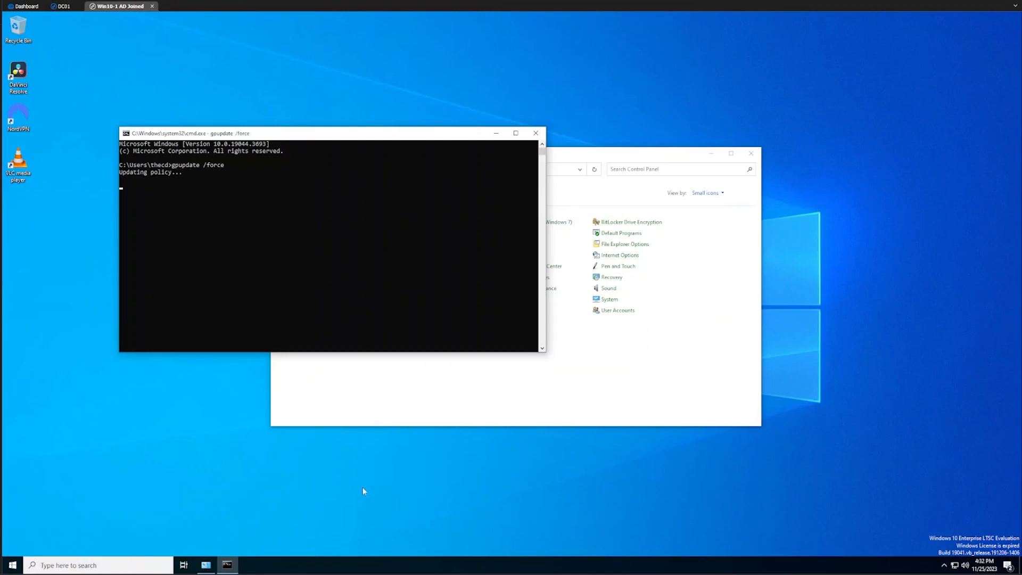
- Return to the Control Panel home and display all items as small icons to check the hidden ones
left_click(375, 413)
left_click(352, 174)
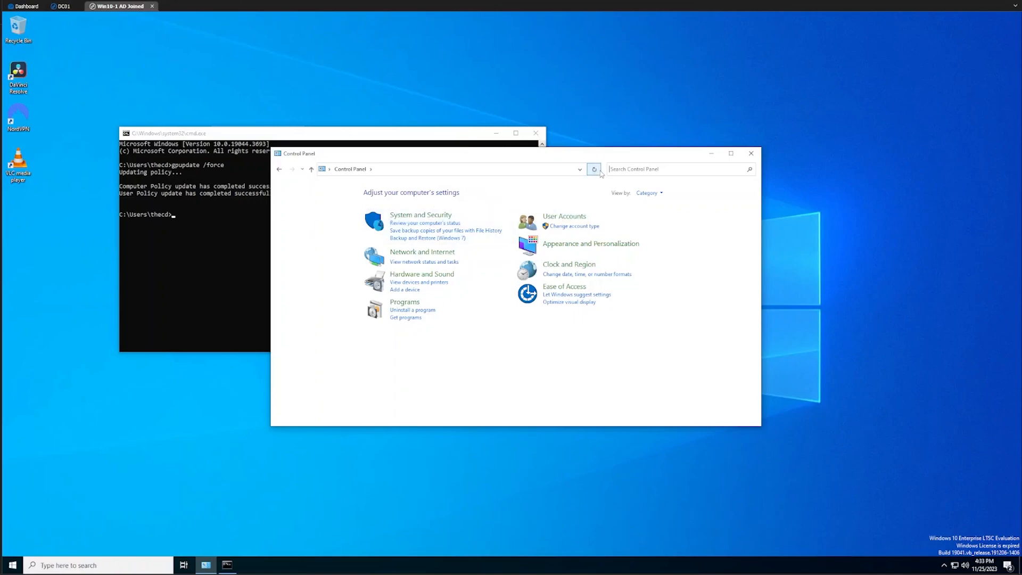
left_click(648, 192)
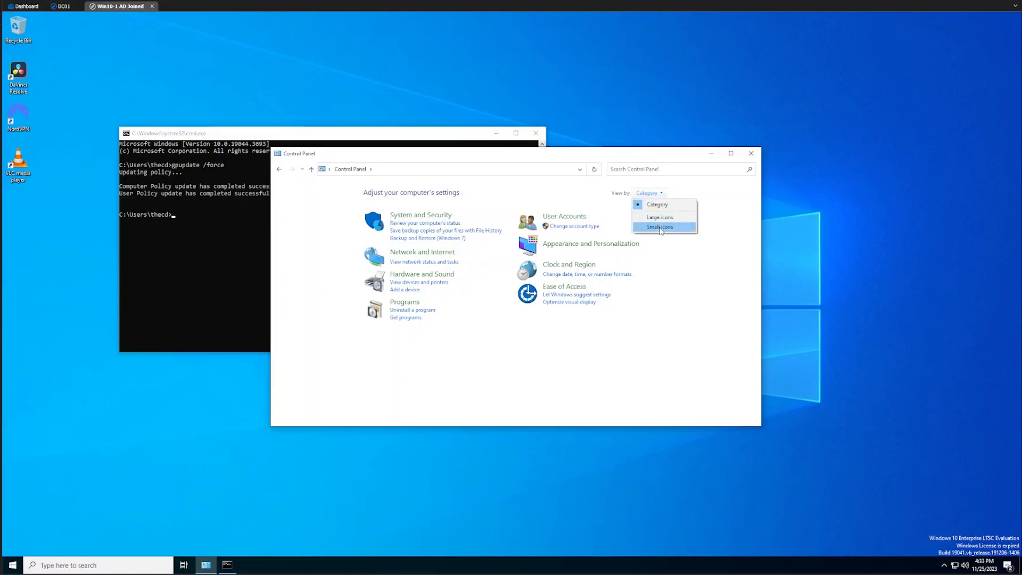
left_click(660, 227)
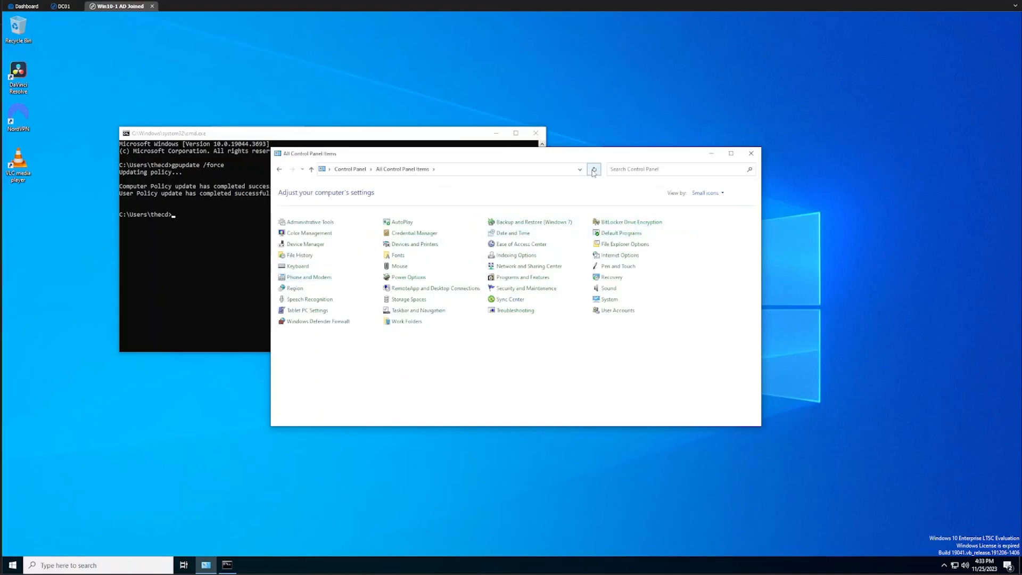
- Test whether Phone and Modem and Power Options still open, cancelling the location prompt and going back to Control Panel
left_click(321, 278)
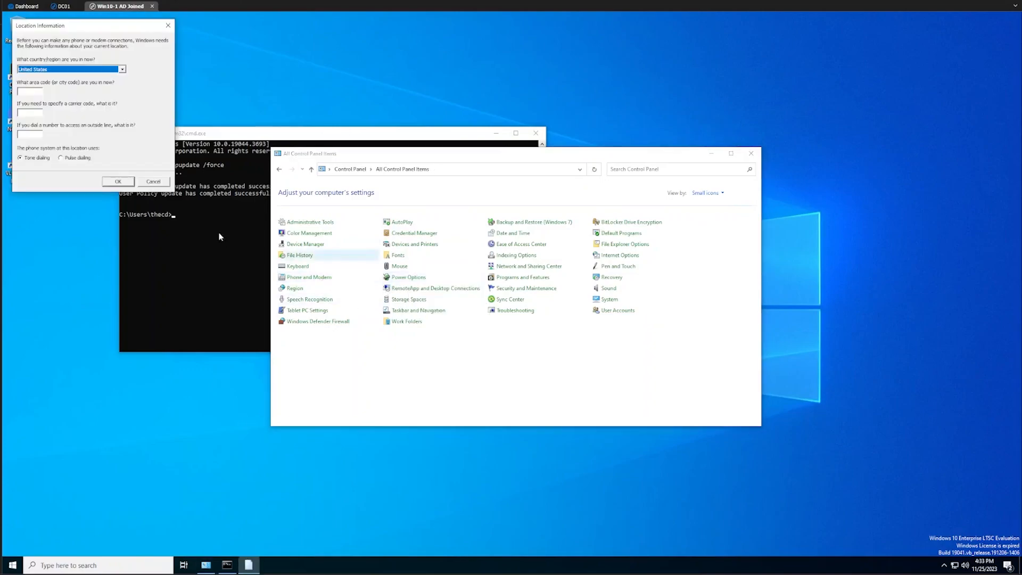
left_click(155, 182)
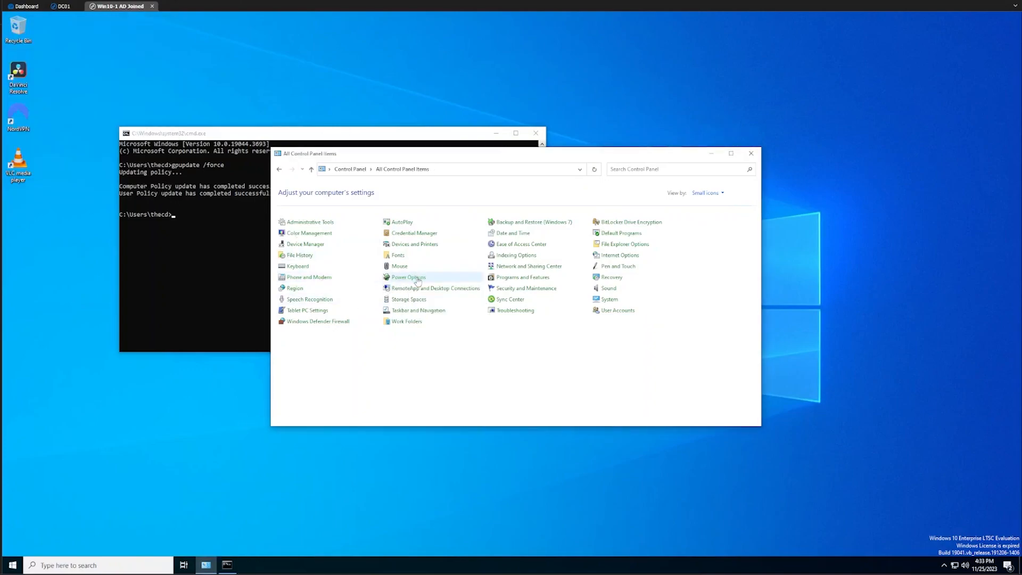
left_click(409, 277)
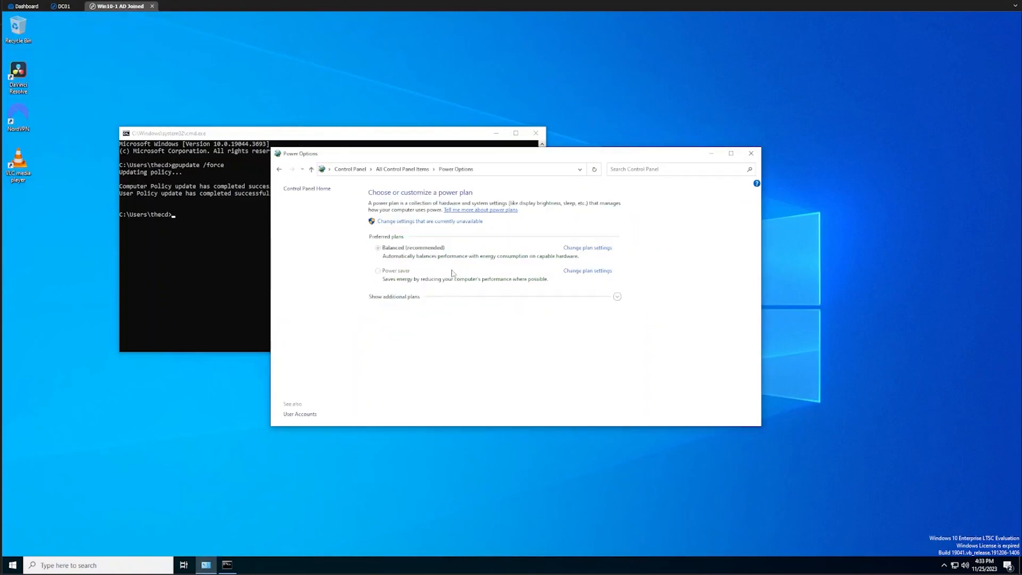
left_click(280, 170)
left_click(356, 170)
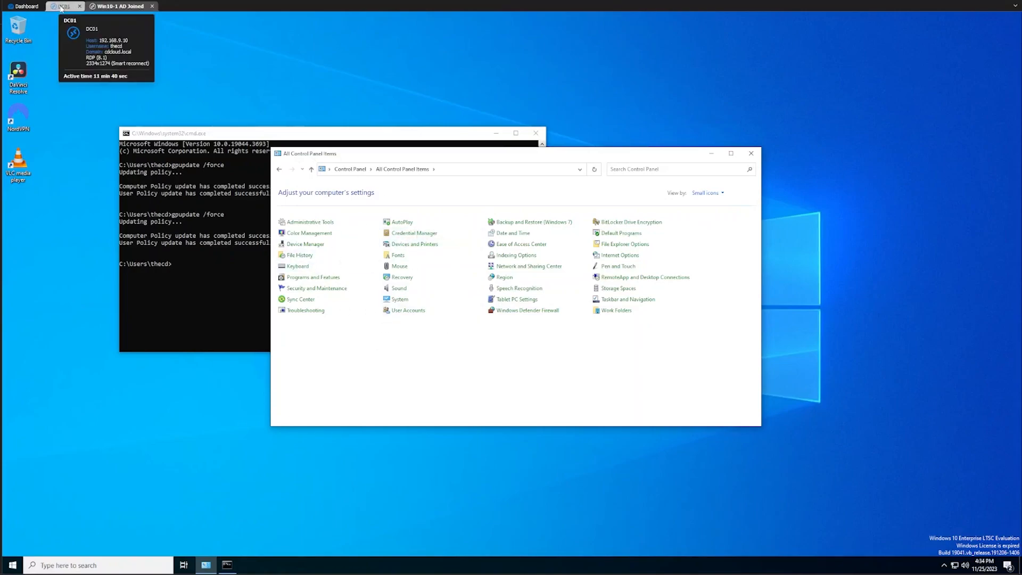
- On DC01, reopen the Hide CP Items GPO for editing and show its User Configuration > Policies > Administrative Templates > Control Panel settings
mouse_move(206, 565)
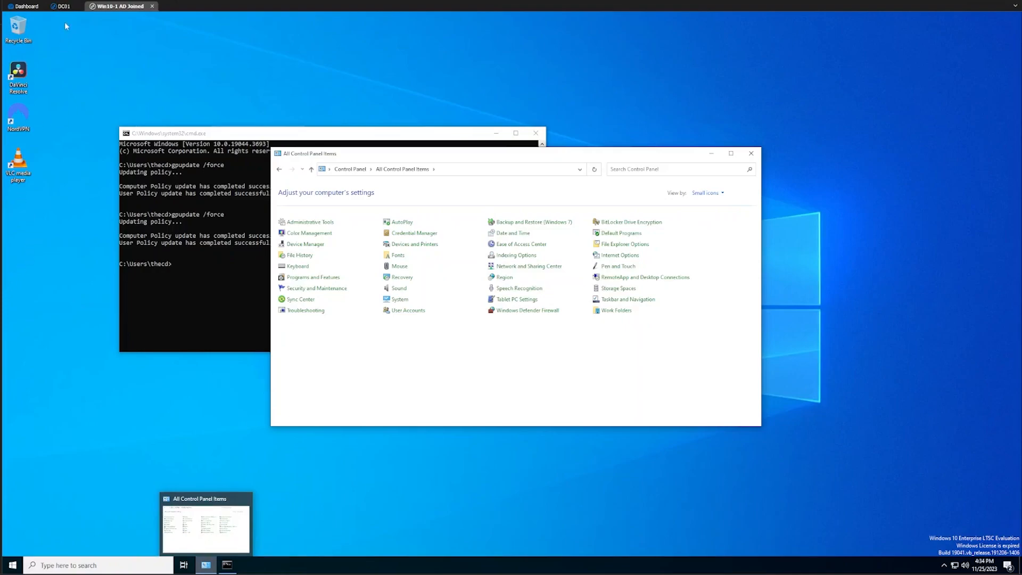
left_click(61, 6)
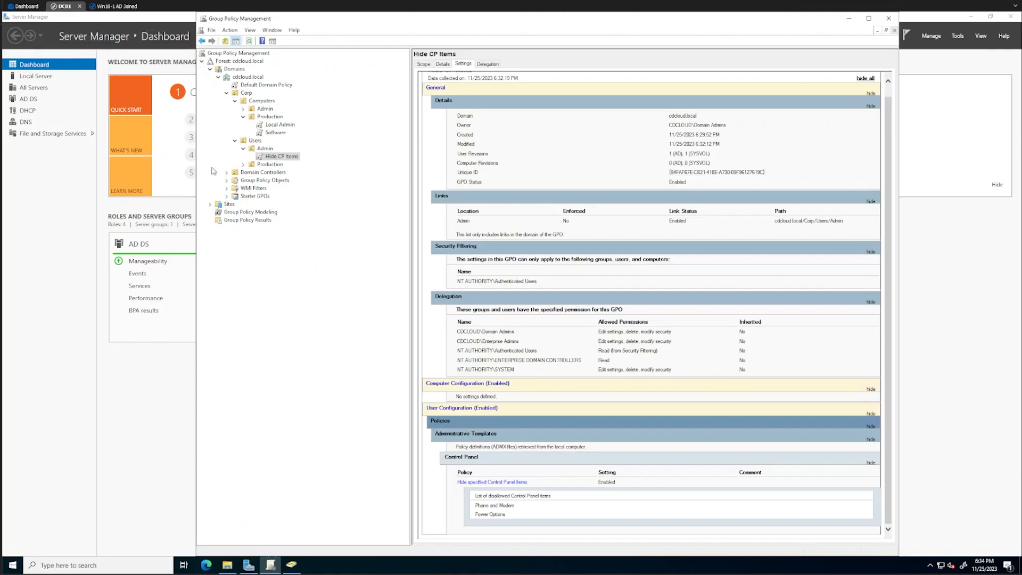
right_click(279, 156)
left_click(294, 162)
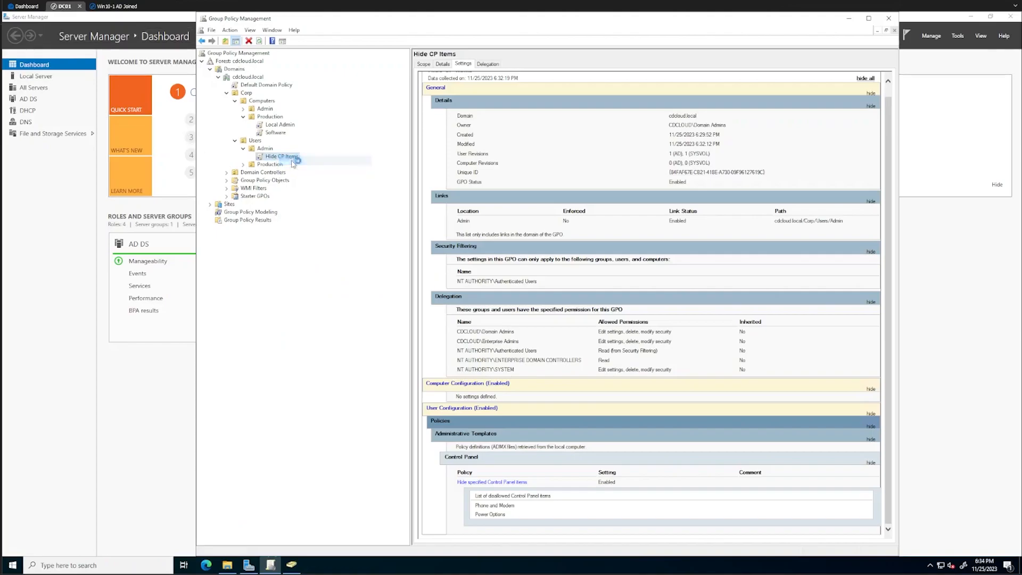
left_click(56, 126)
left_click(64, 151)
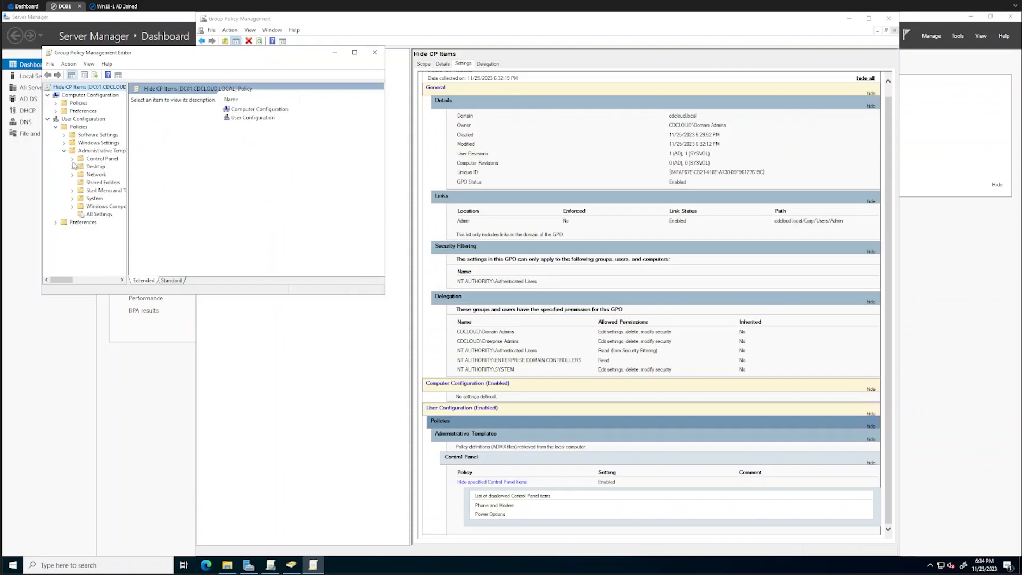
left_click(73, 159)
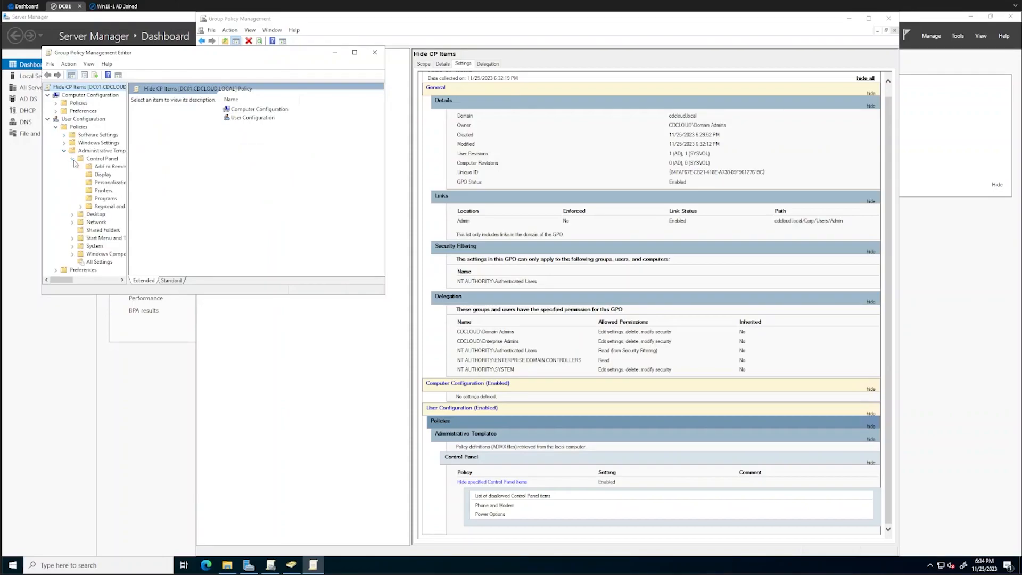
left_click(101, 159)
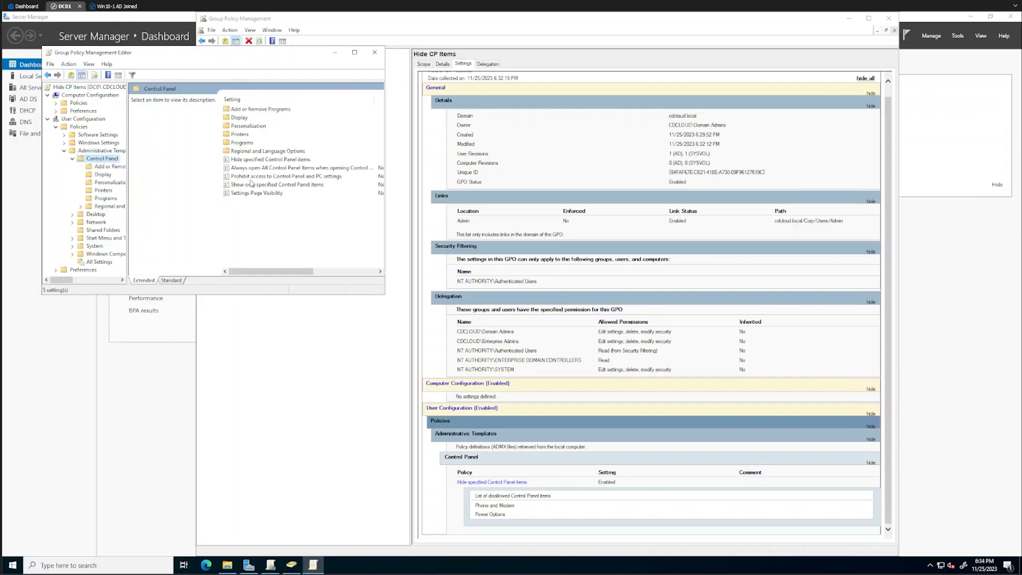
- Set "Prohibit access to Control Panel and PC settings" to Enabled and apply it
double_click(285, 180)
left_click(129, 161)
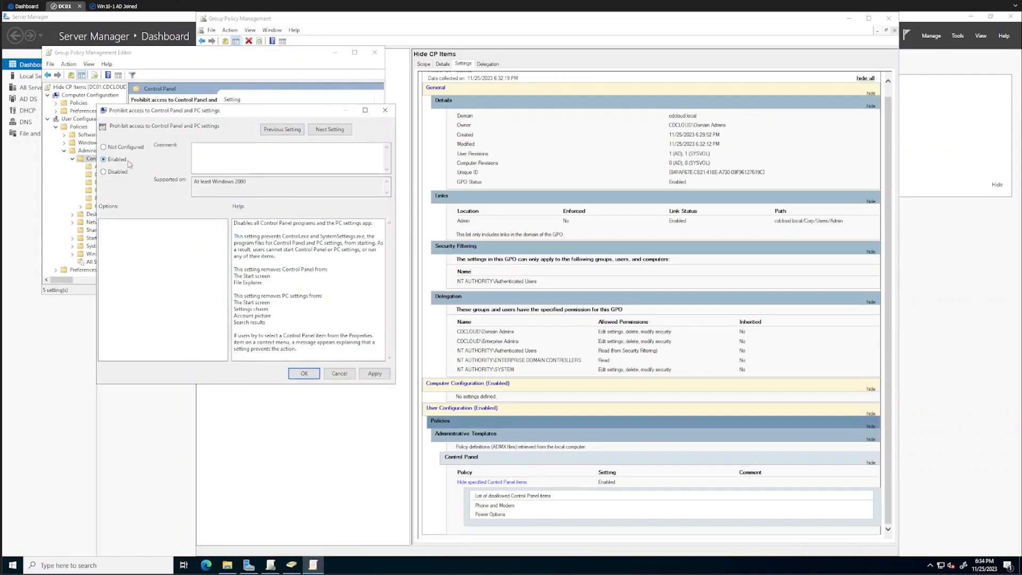
left_click(374, 374)
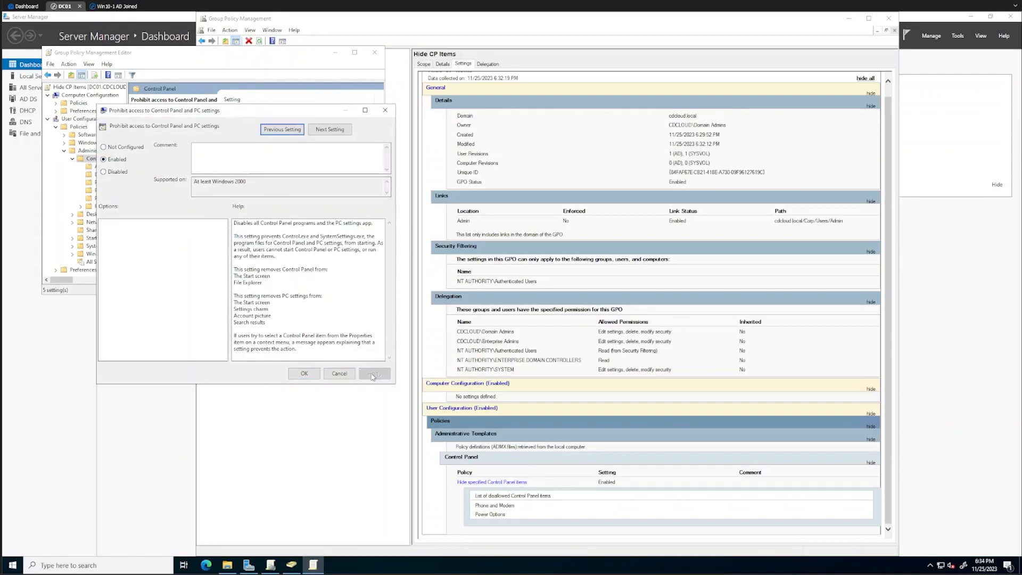
left_click(305, 374)
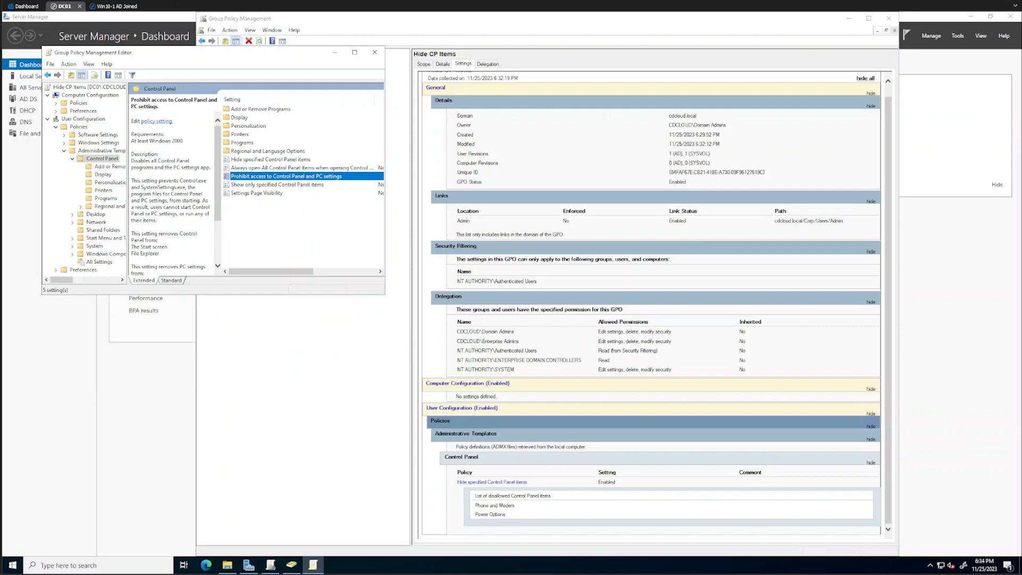
- On Win10-1, try to open the Control Panel home and the Settings app to test the access restriction
left_click(116, 6)
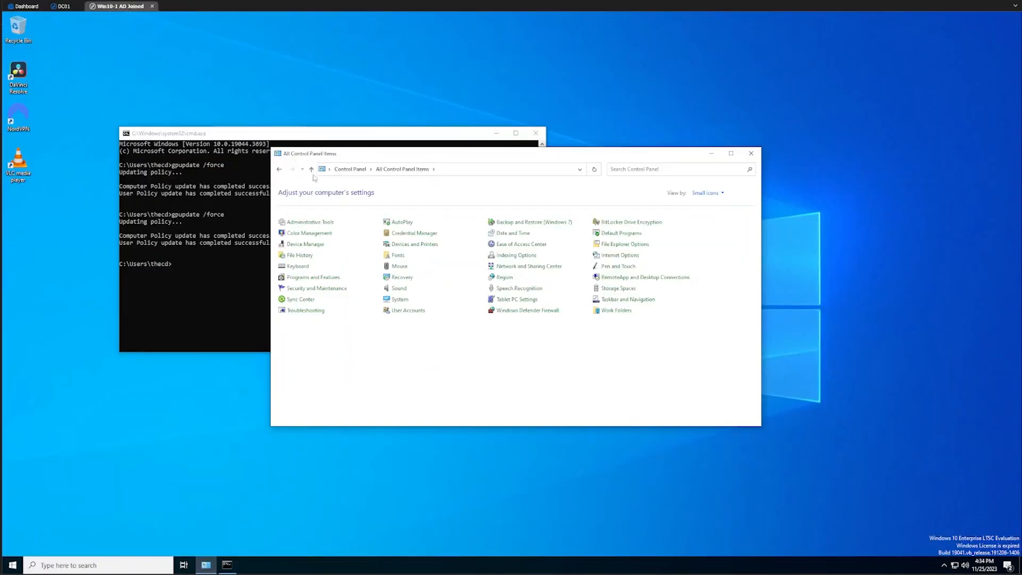
left_click(358, 172)
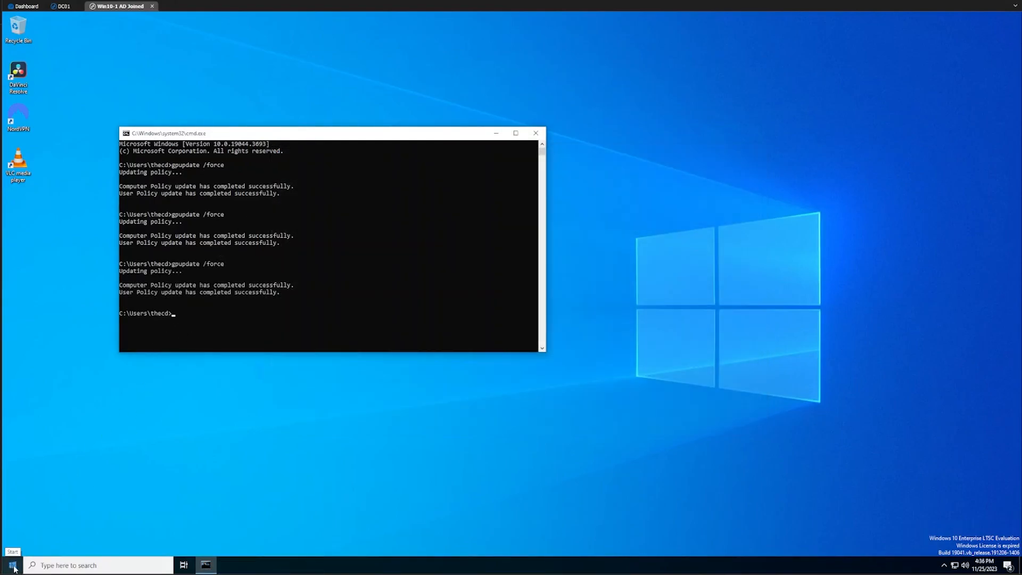
right_click(12, 566)
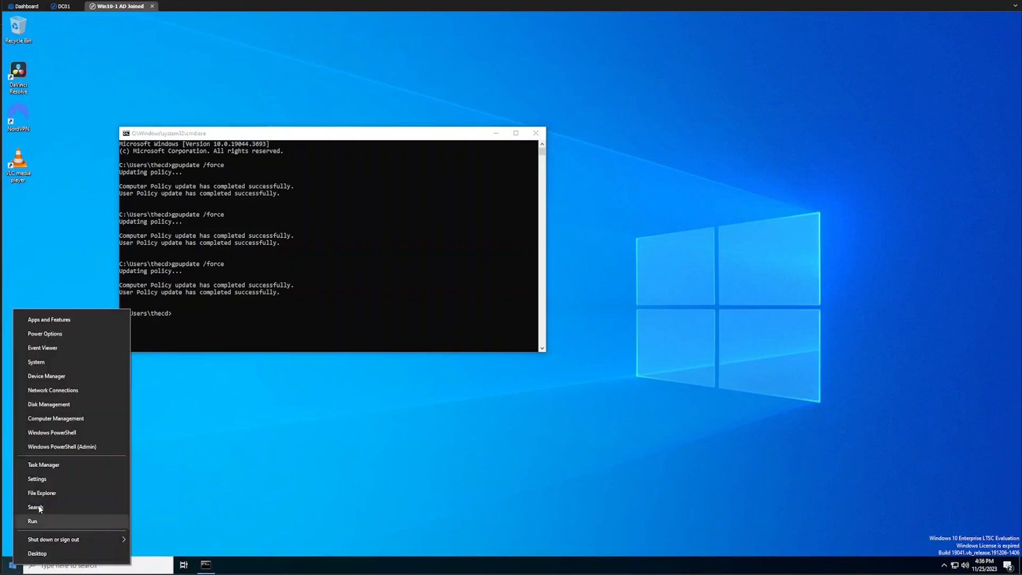
left_click(45, 478)
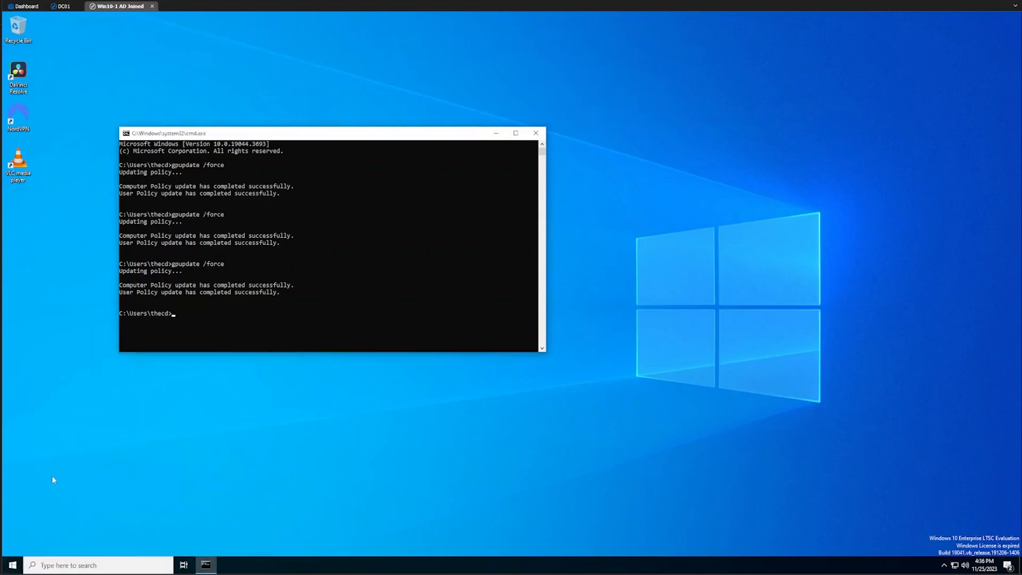
- Try to run appwiz.cpl on Win10-1 to test the Control Panel restriction, and dismiss the resulting message
right_click(14, 560)
left_click(52, 522)
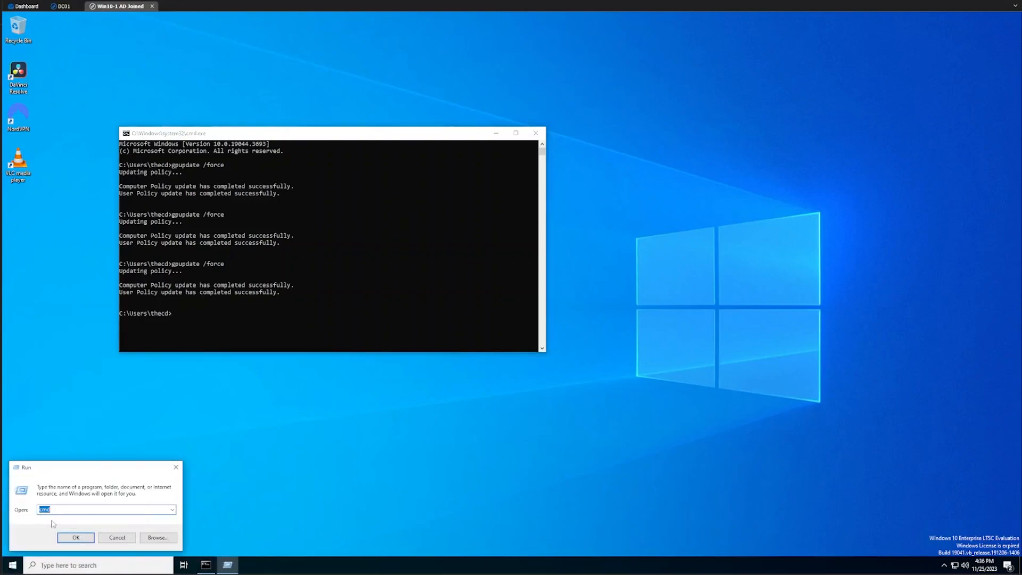
type("app")
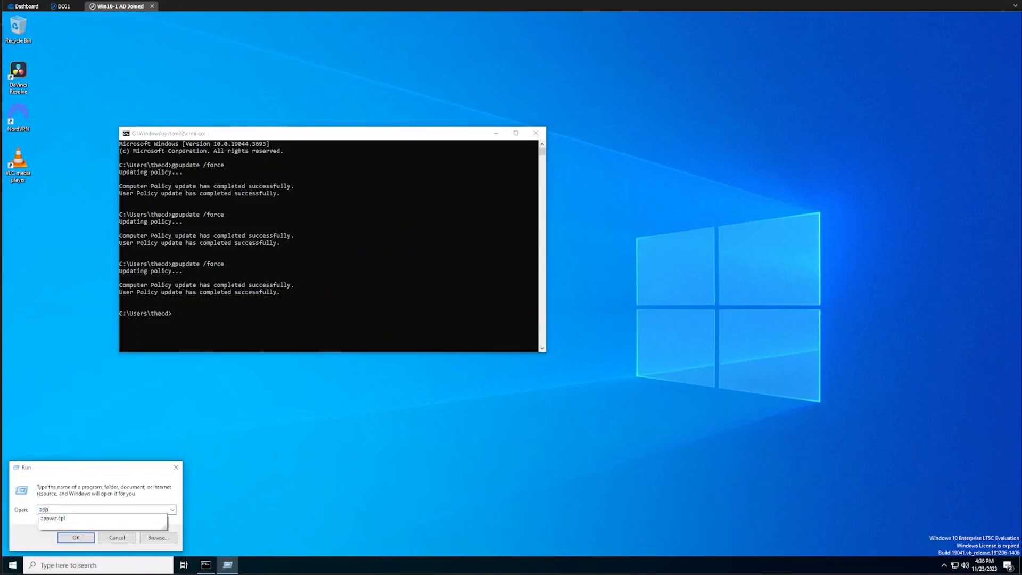
left_click(53, 519)
key("Return")
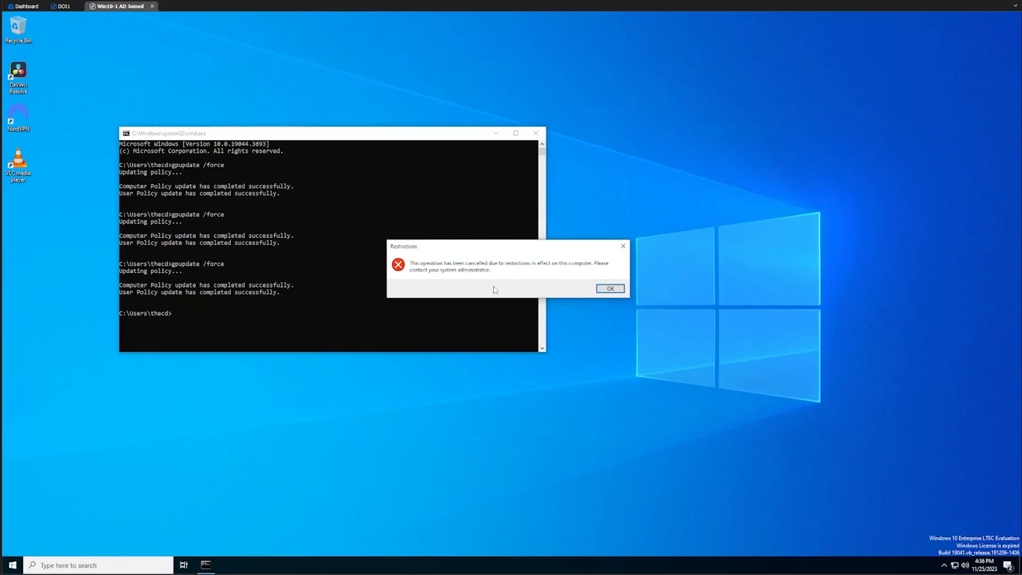
left_click(610, 290)
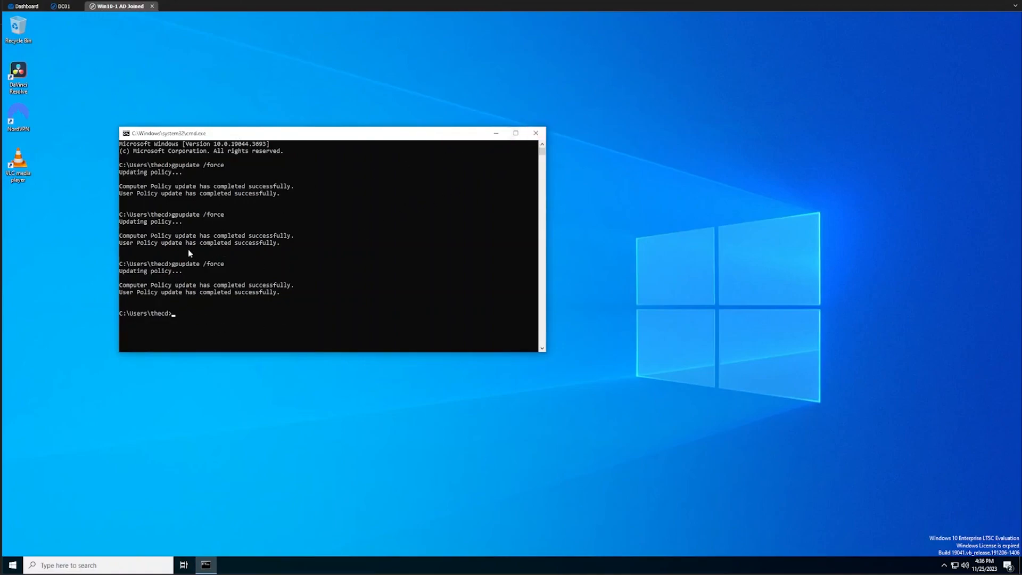
- On DC01, show the User Configuration > Administrative Templates > System settings of the Hide CP Items GPO
left_click(61, 5)
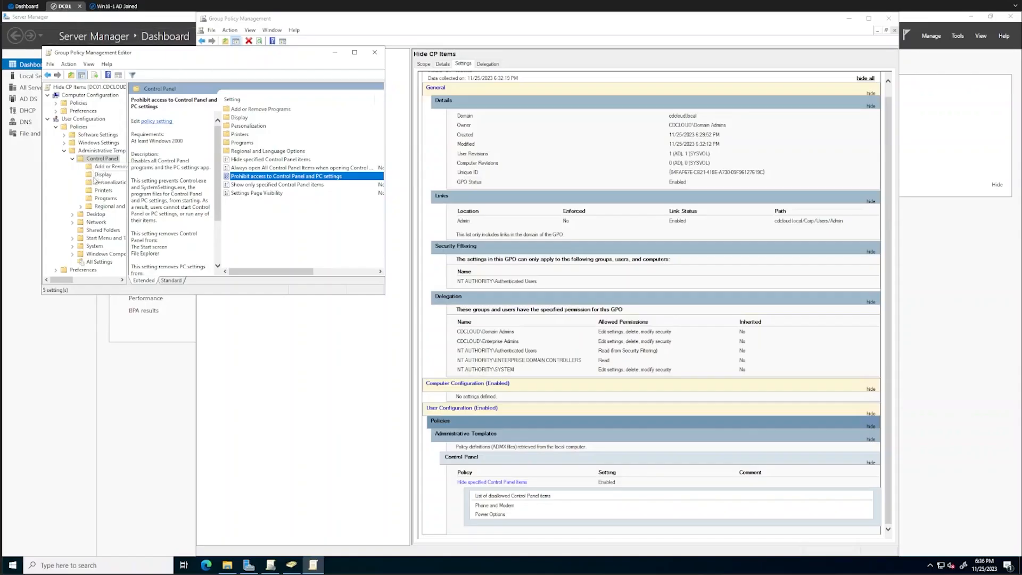
left_click(73, 160)
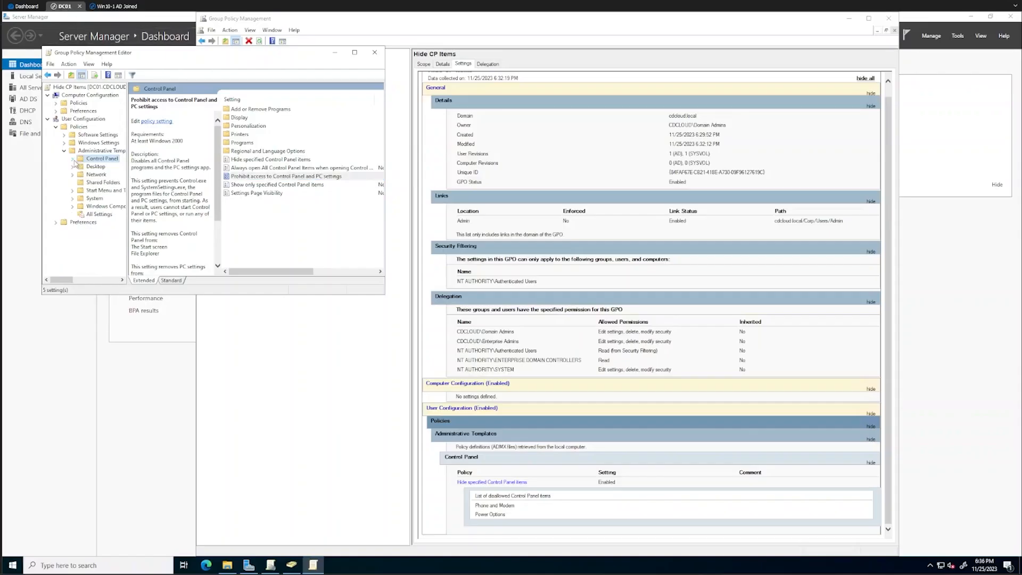
left_click(72, 198)
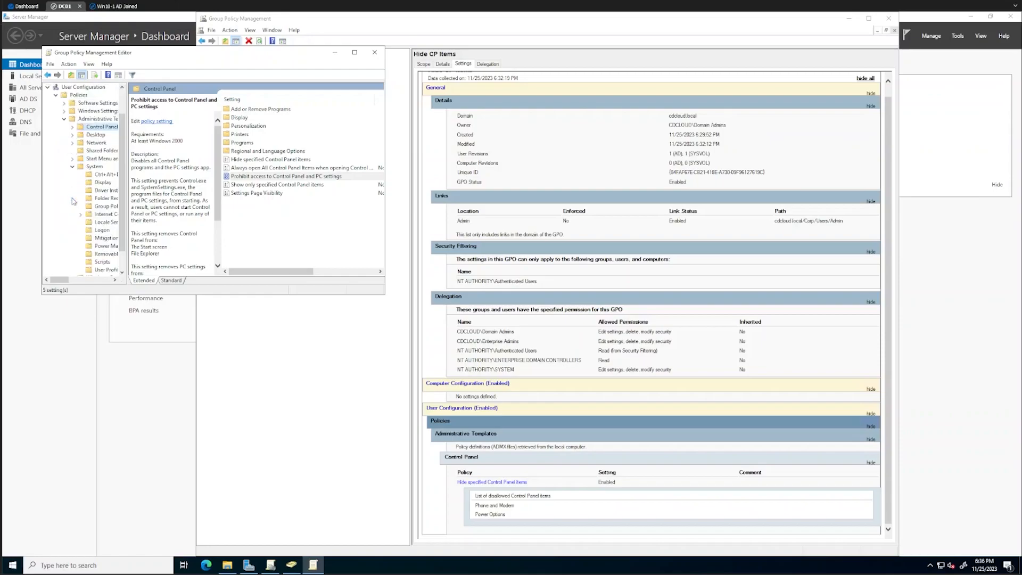
left_click(94, 166)
scroll(316, 196, "down", 2)
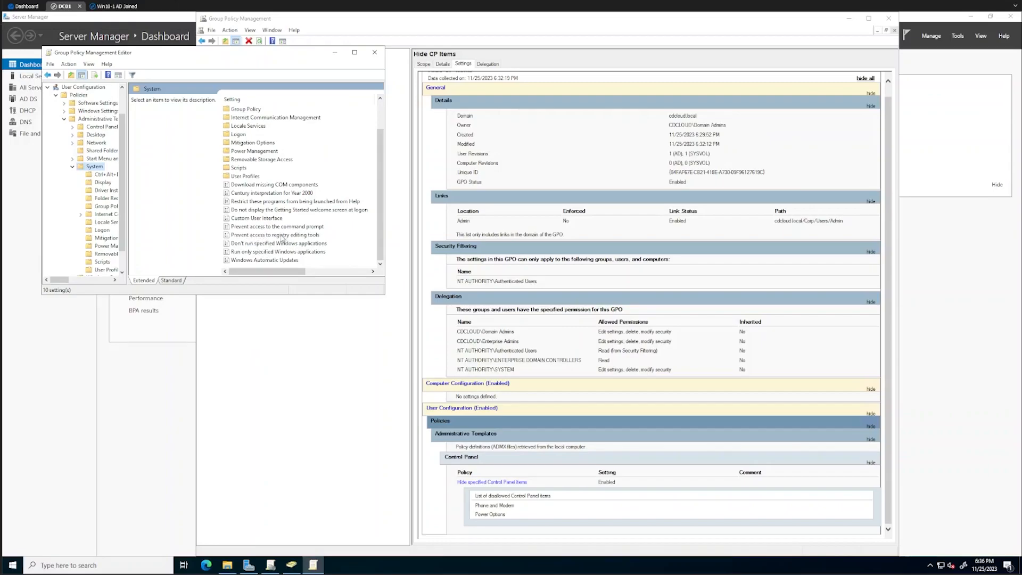
- Set "Prevent access to the command prompt" to Enabled, apply it and close the setting
double_click(265, 228)
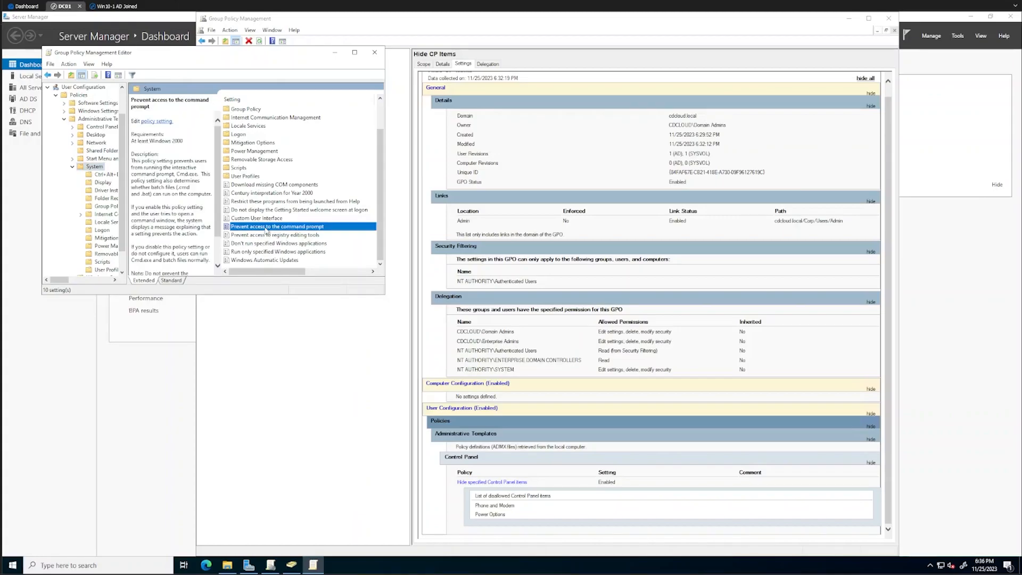
left_click(133, 173)
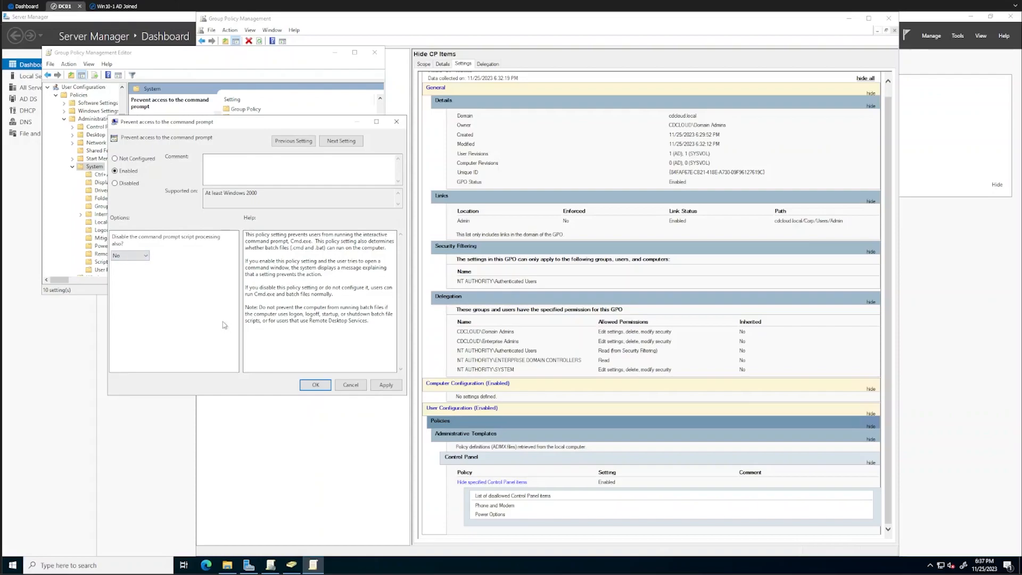
left_click(381, 385)
left_click(316, 384)
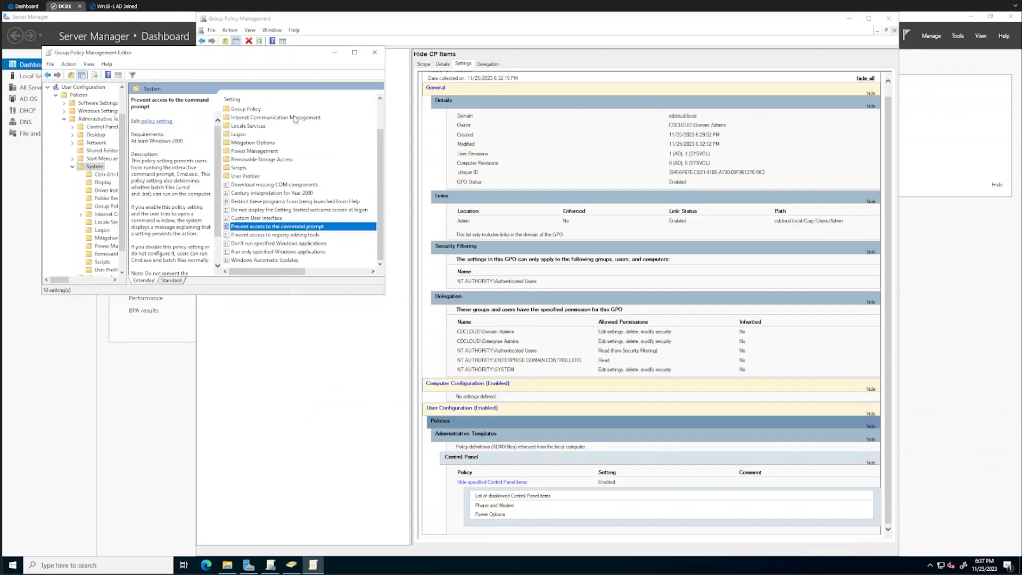
- On Win10-1, refresh group policy with gpupdate /force and try to open a new command prompt with cmd
left_click(119, 7)
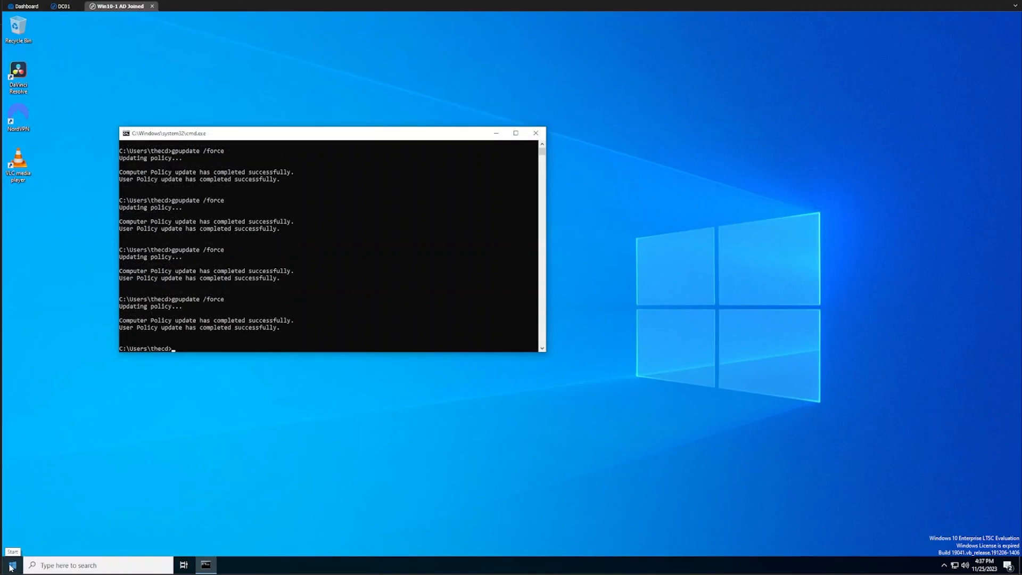
right_click(11, 568)
left_click(33, 525)
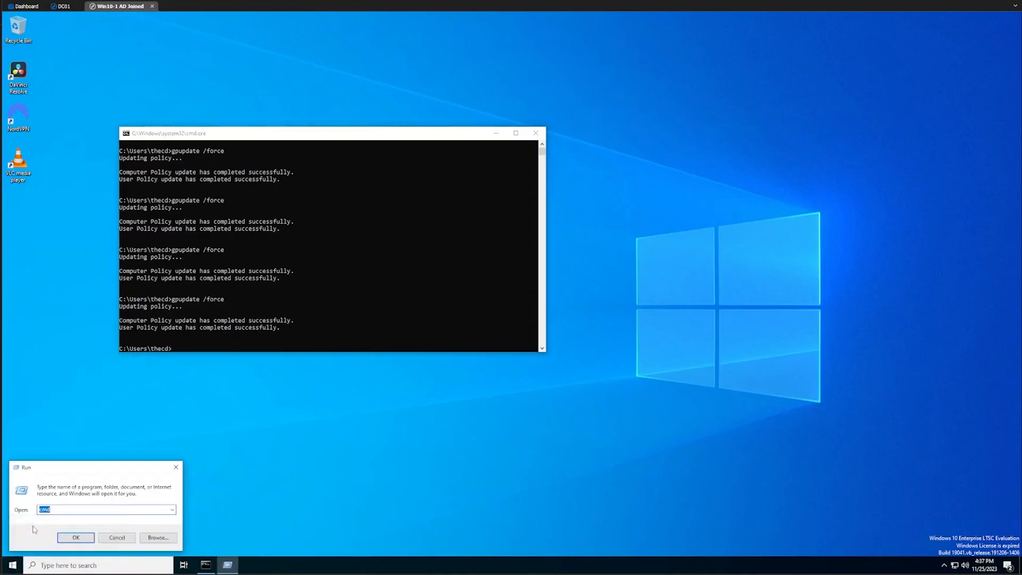
key("Return")
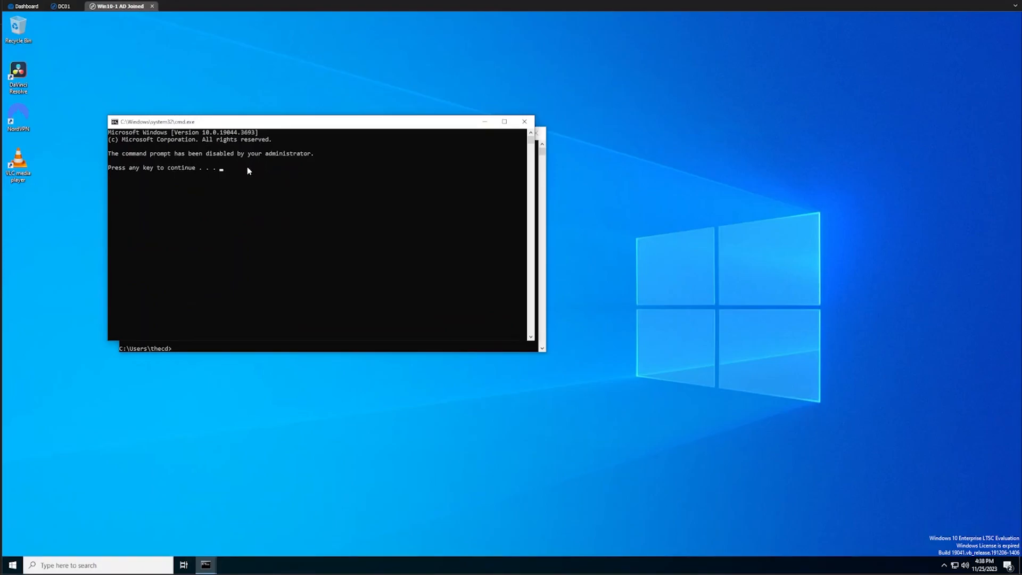
key("Return")
- Check the signed-in account by running whoami in the command prompt that is already open
left_click(230, 229)
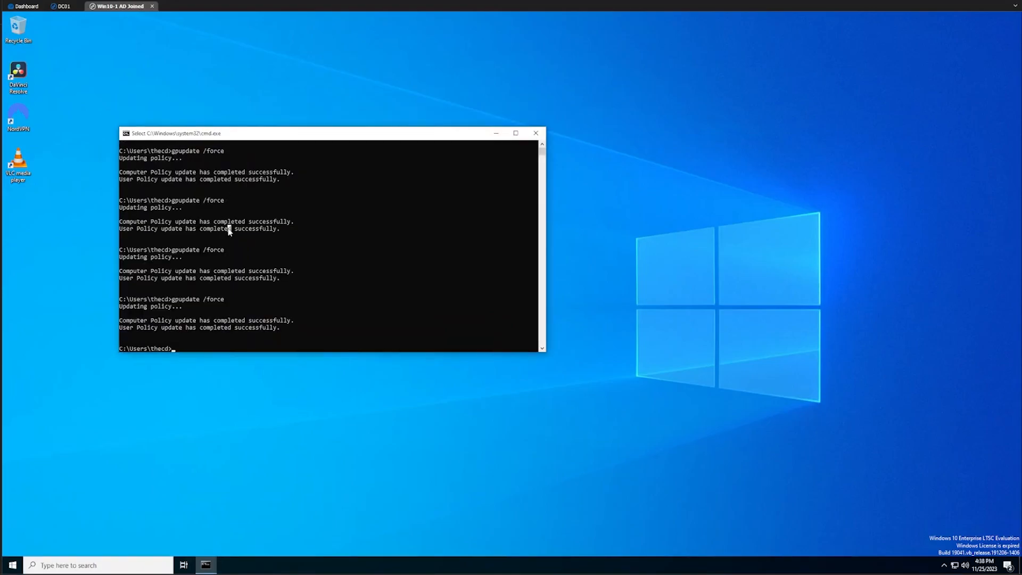
type("whoami")
key("Return")
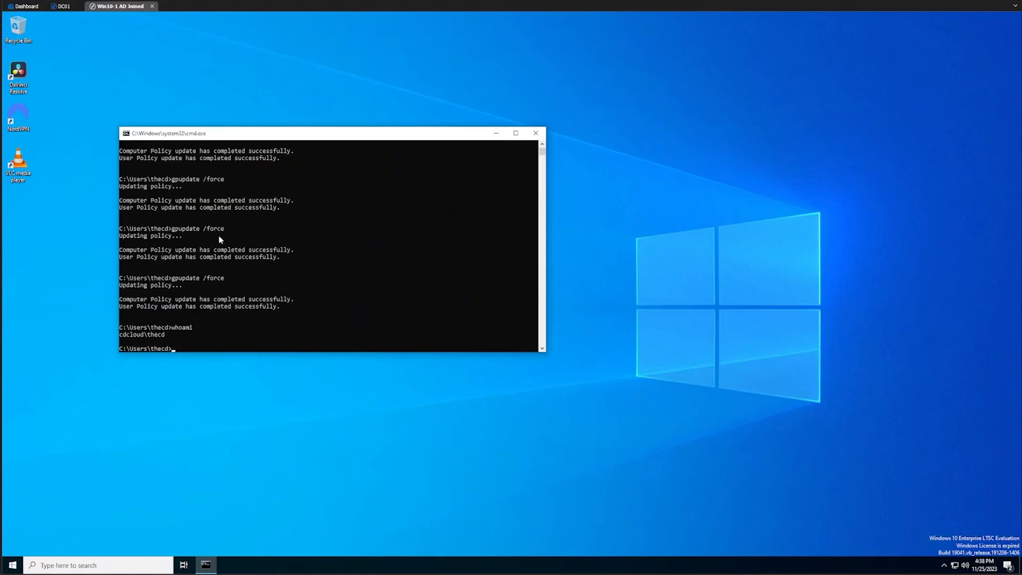
- On DC01, show Computer Configuration > Policies > Windows Settings > Scripts (Startup/Shutdown) in the GPO and widen the tree area
left_click(63, 6)
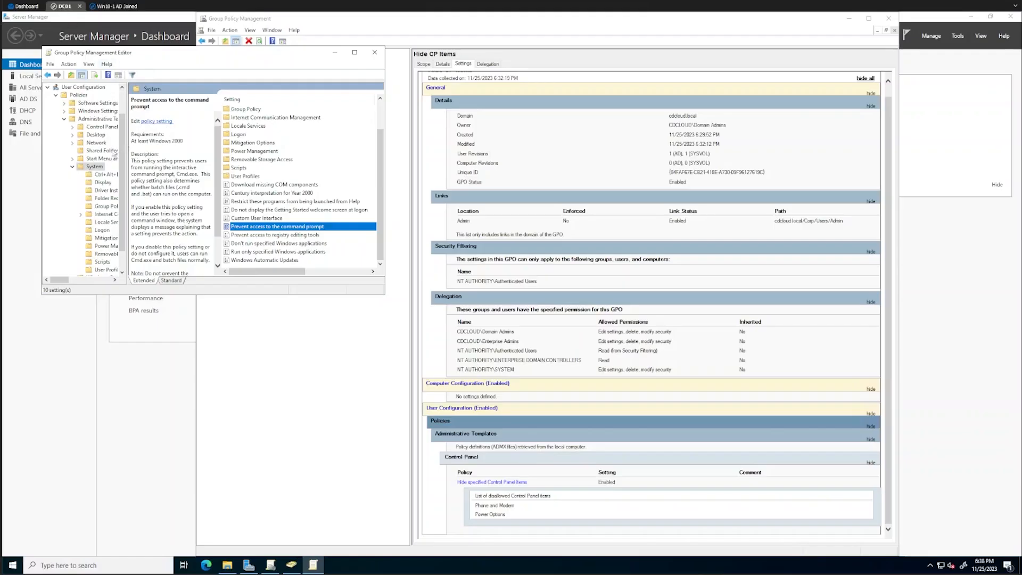
left_click(72, 167)
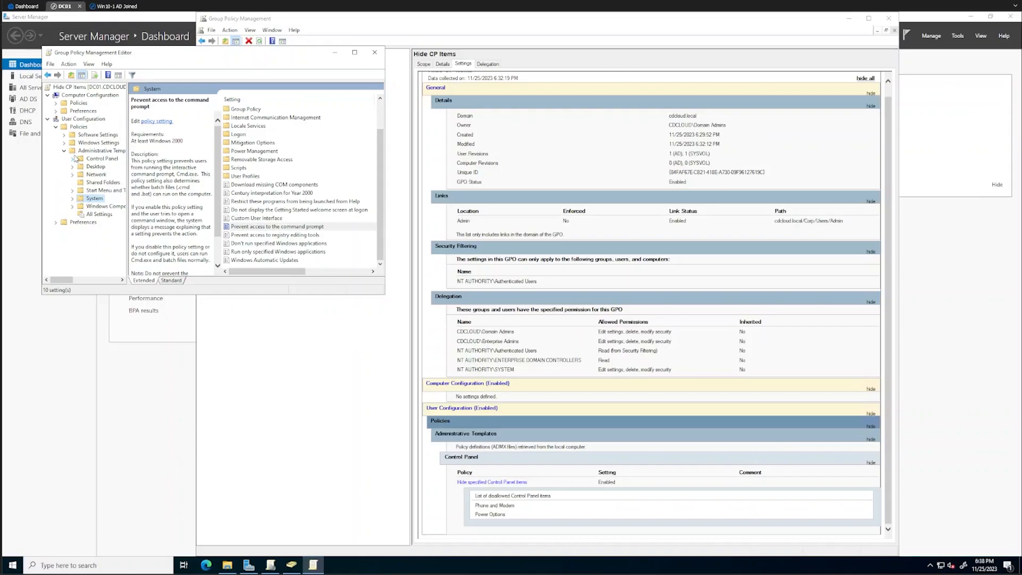
left_click(56, 104)
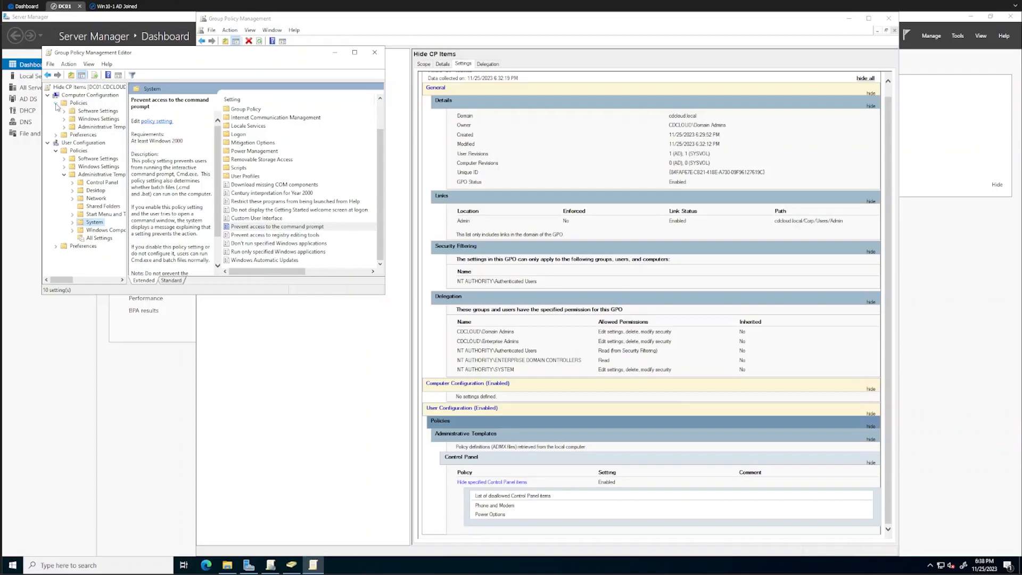
left_click(63, 119)
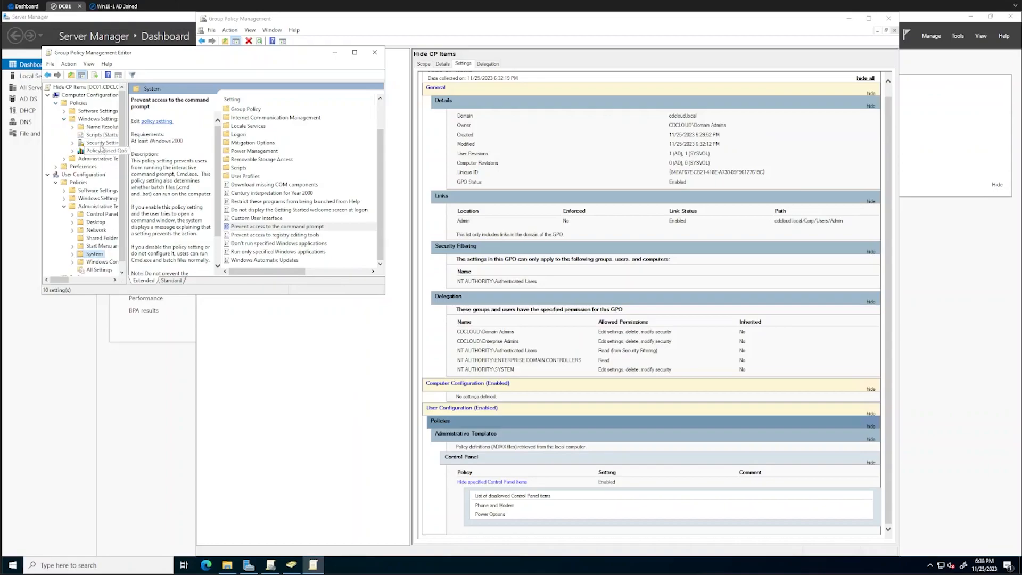
left_click(100, 136)
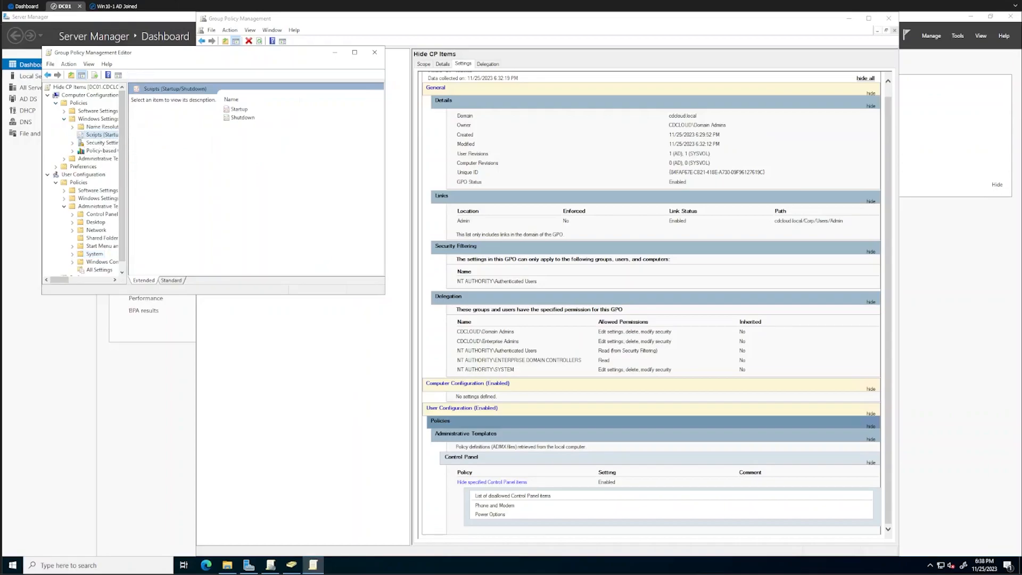
left_click_drag(128, 142, 181, 142)
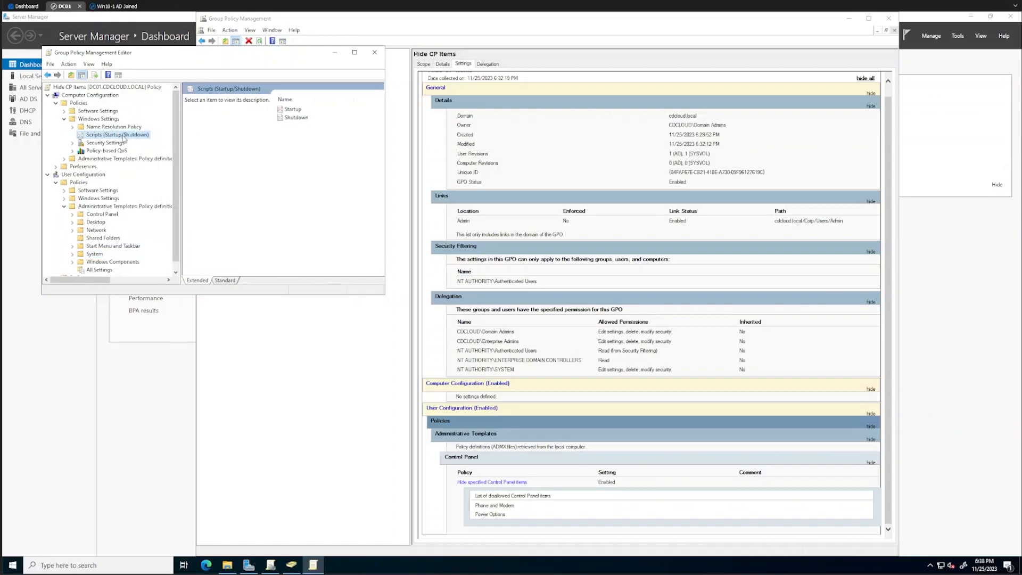
- Examine the Startup script properties and the Add a Script dialog, cancelling both without adding a script
left_click(291, 111)
right_click(291, 112)
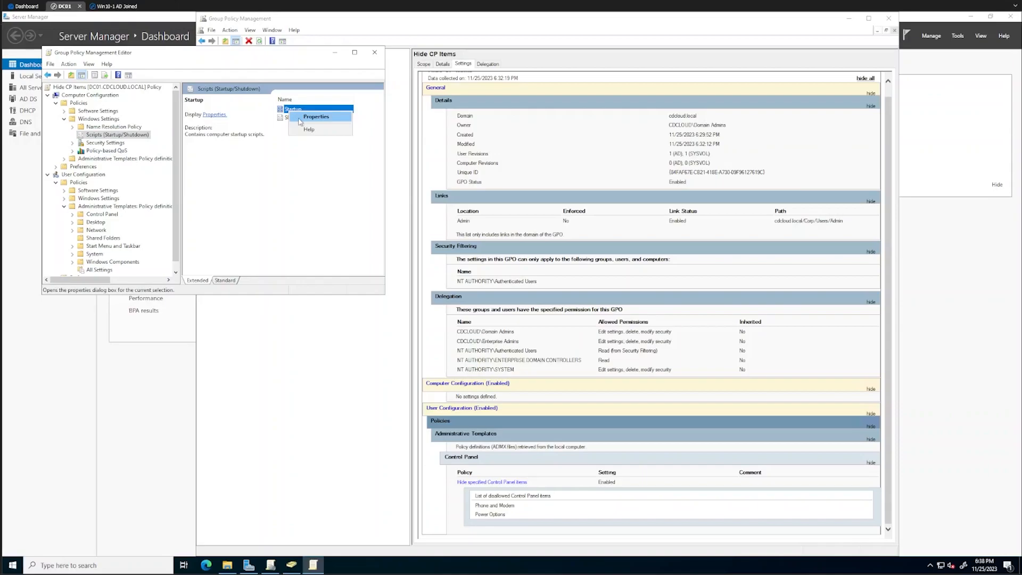
left_click(292, 117)
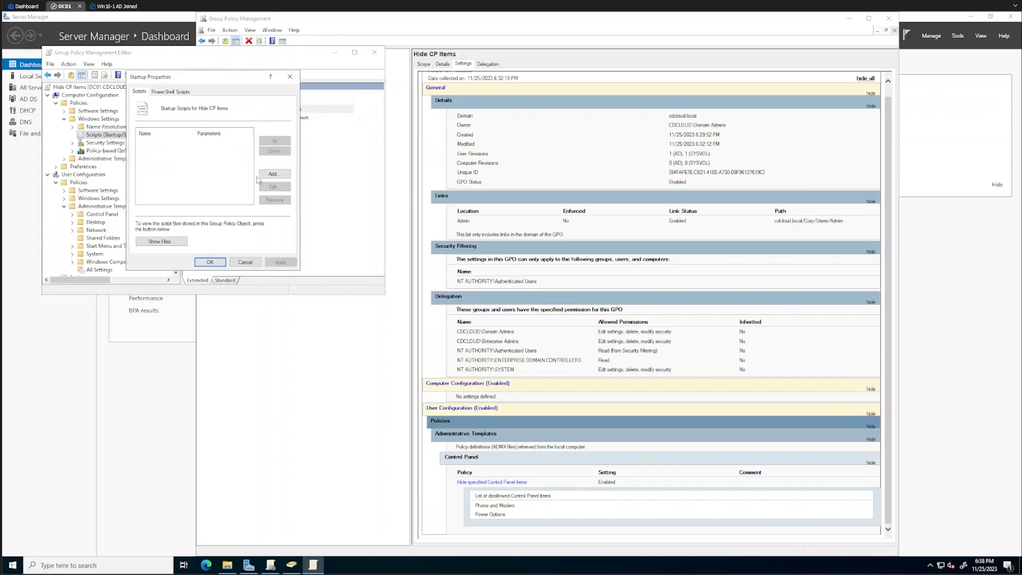
left_click(273, 174)
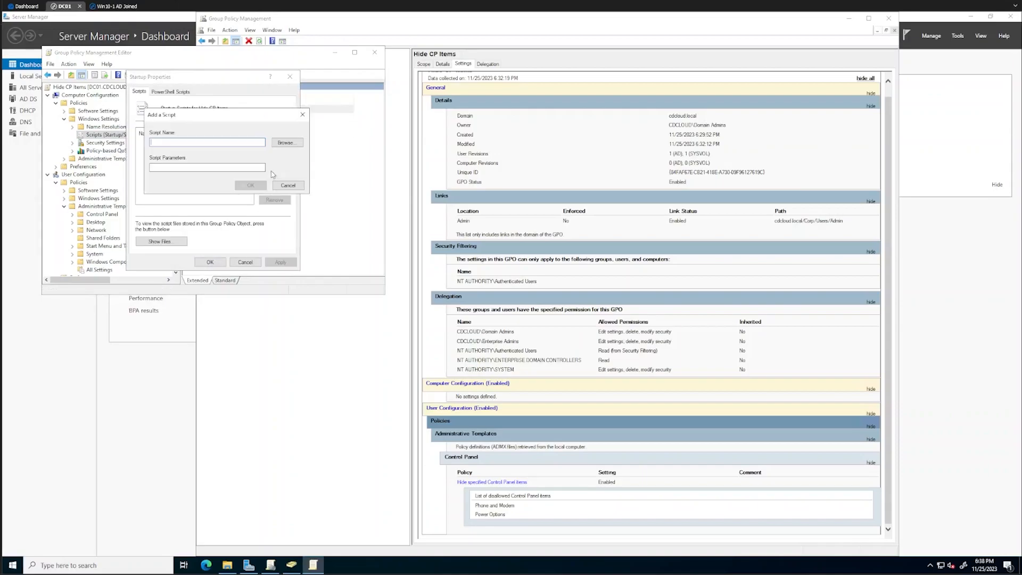
left_click(208, 167)
left_click(288, 185)
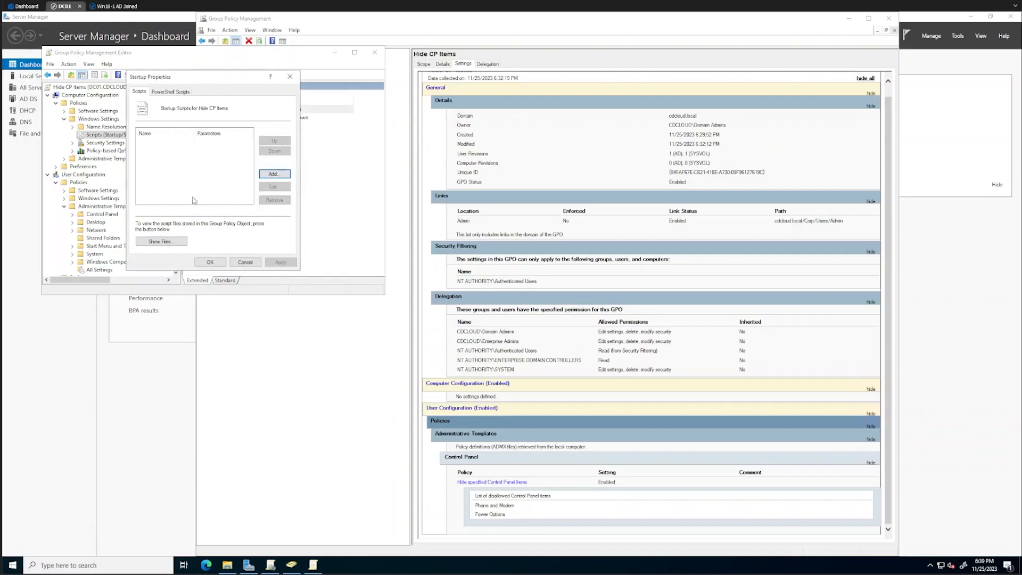
left_click(249, 265)
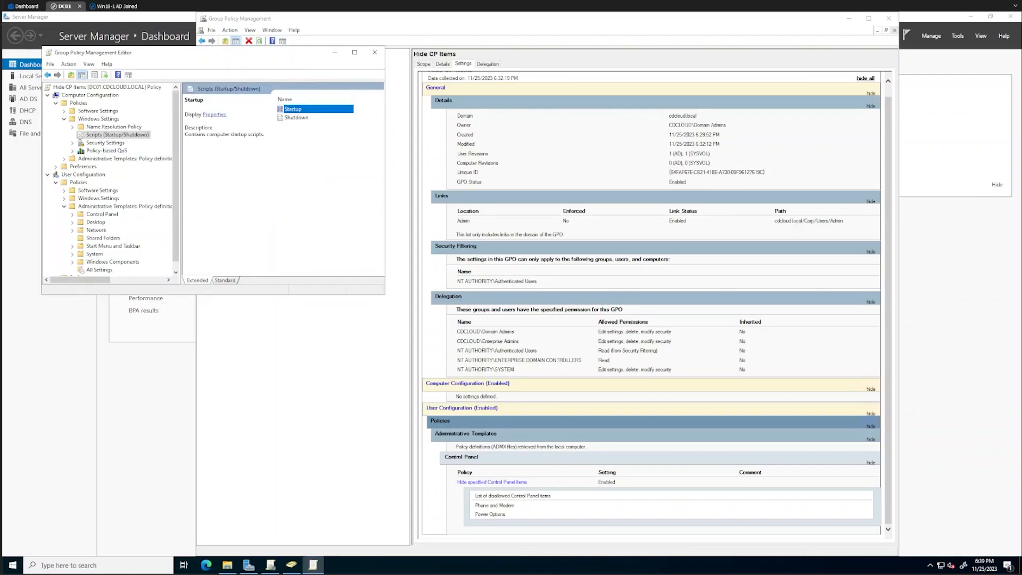
- Select the Shutdown script entry, and expand User Configuration > Policies > Windows Settings to view its script options
left_click(288, 117)
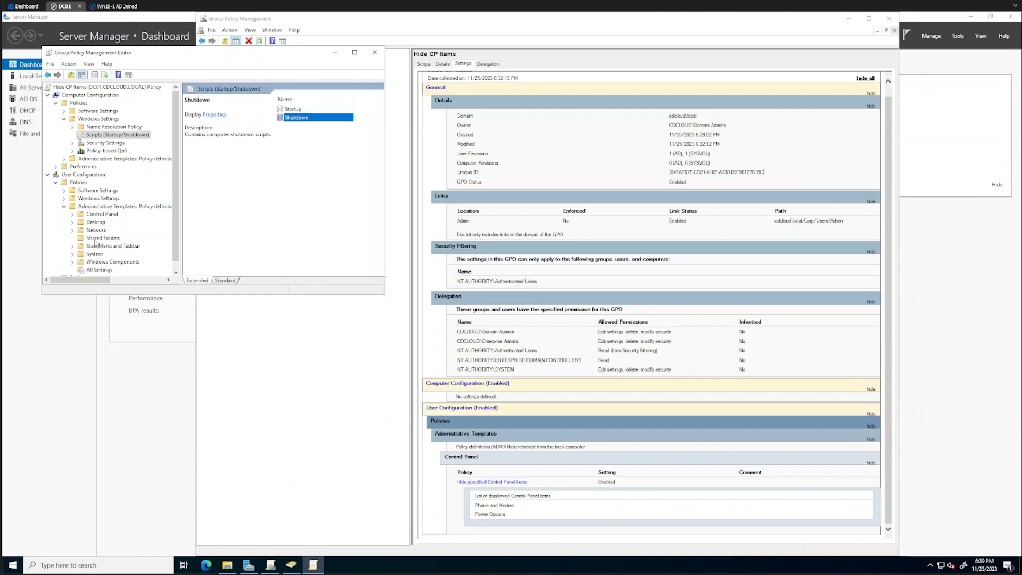
left_click(64, 198)
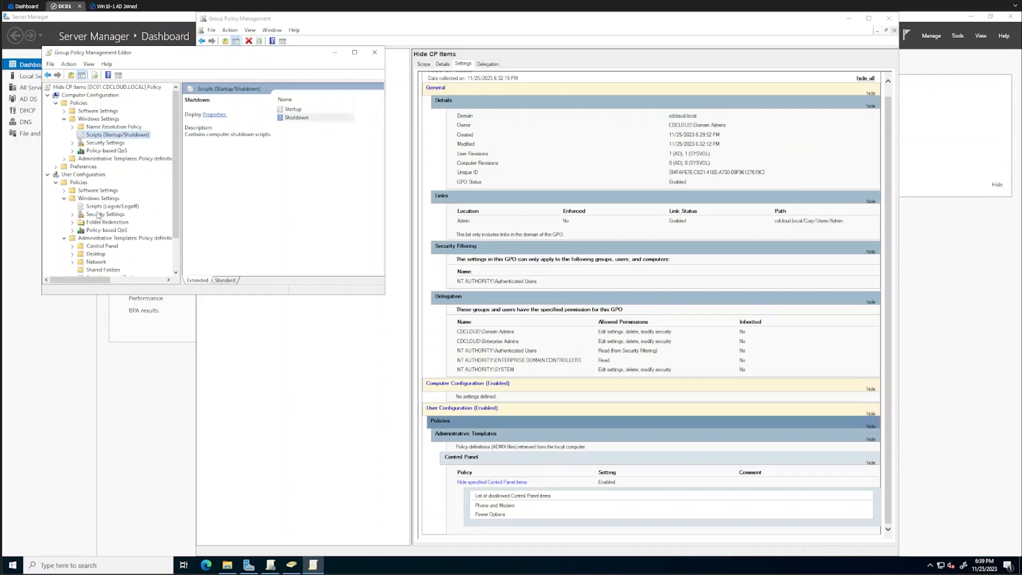